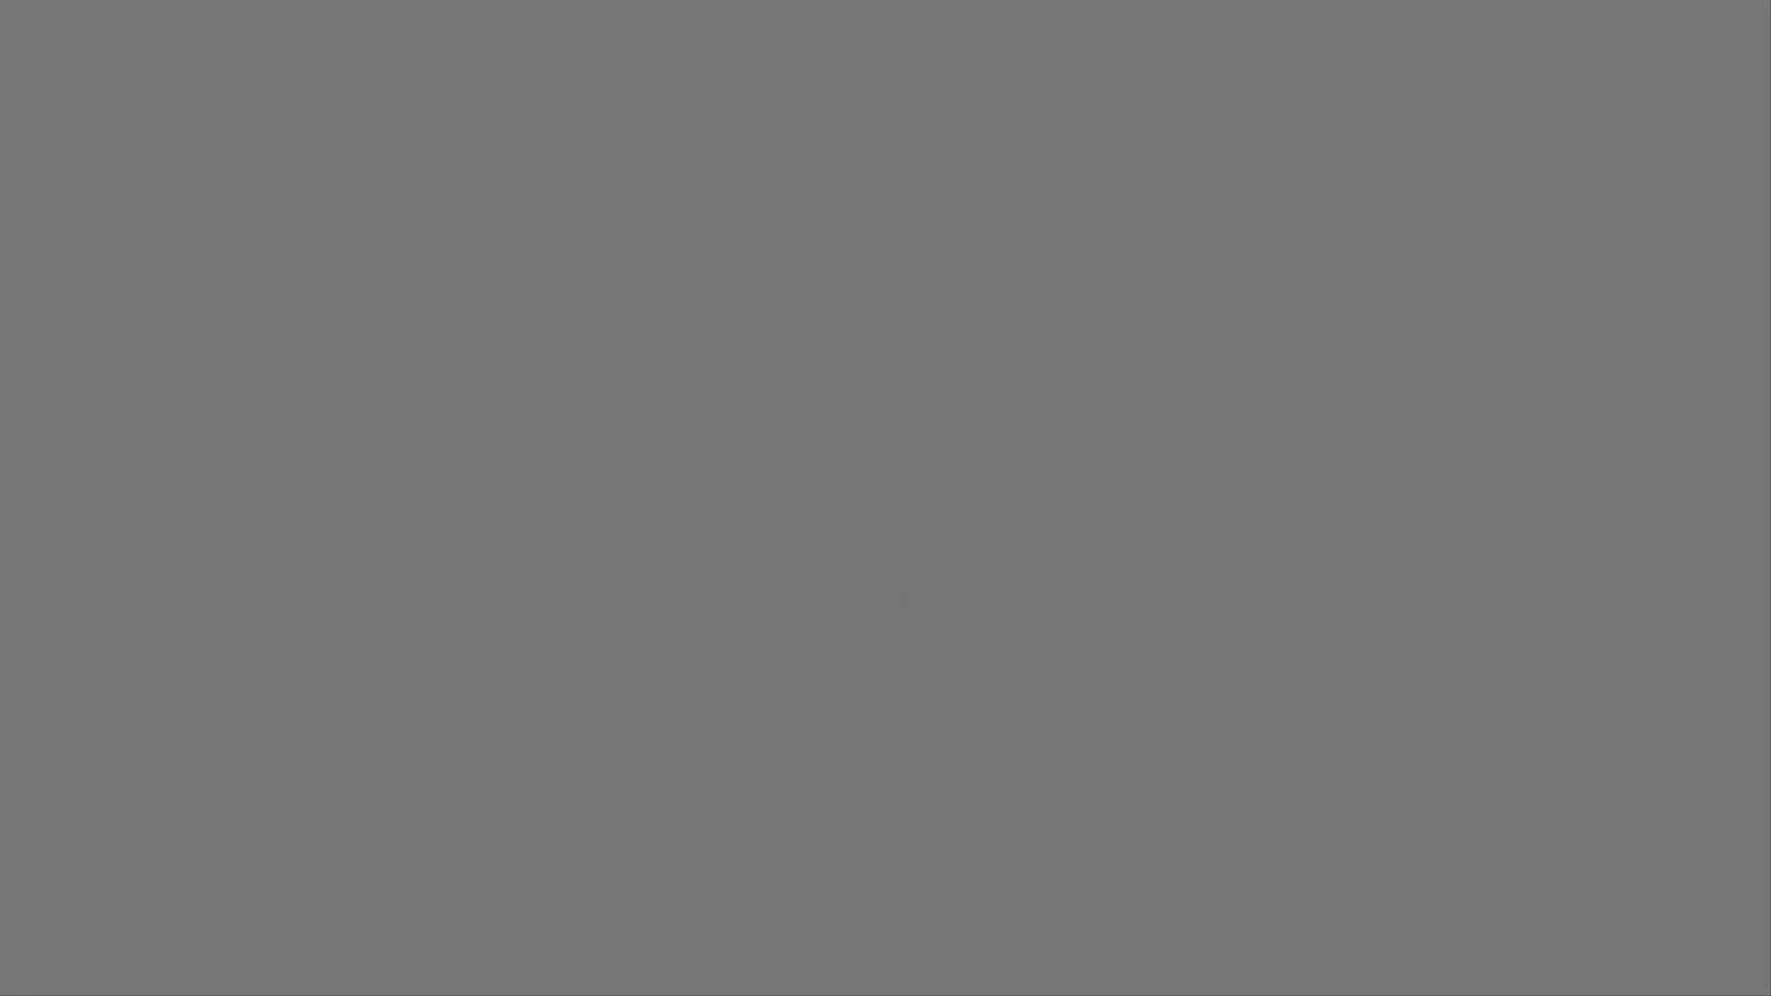
Play the 'คลิปการสอน' video project from the beginning
left_click(552, 830)
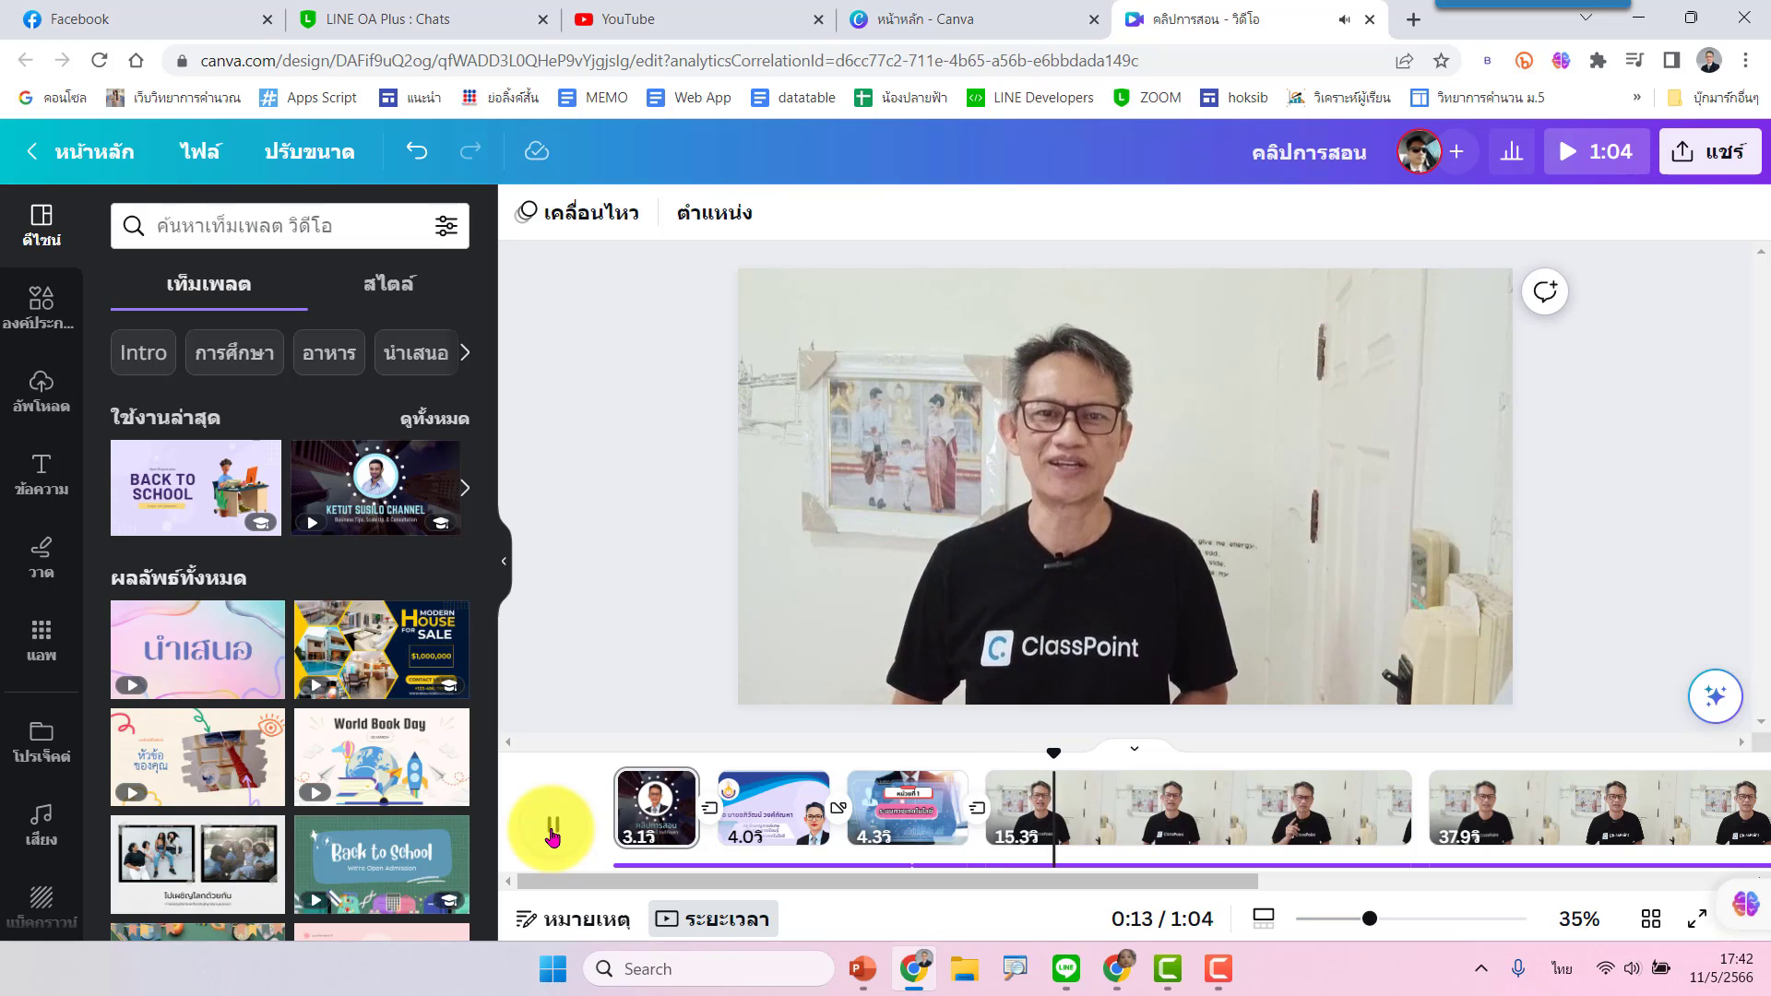
Pause playback, replay the 0:13–0:15 stretch, and stop at 0:15 on the presenter footage
left_click(553, 837)
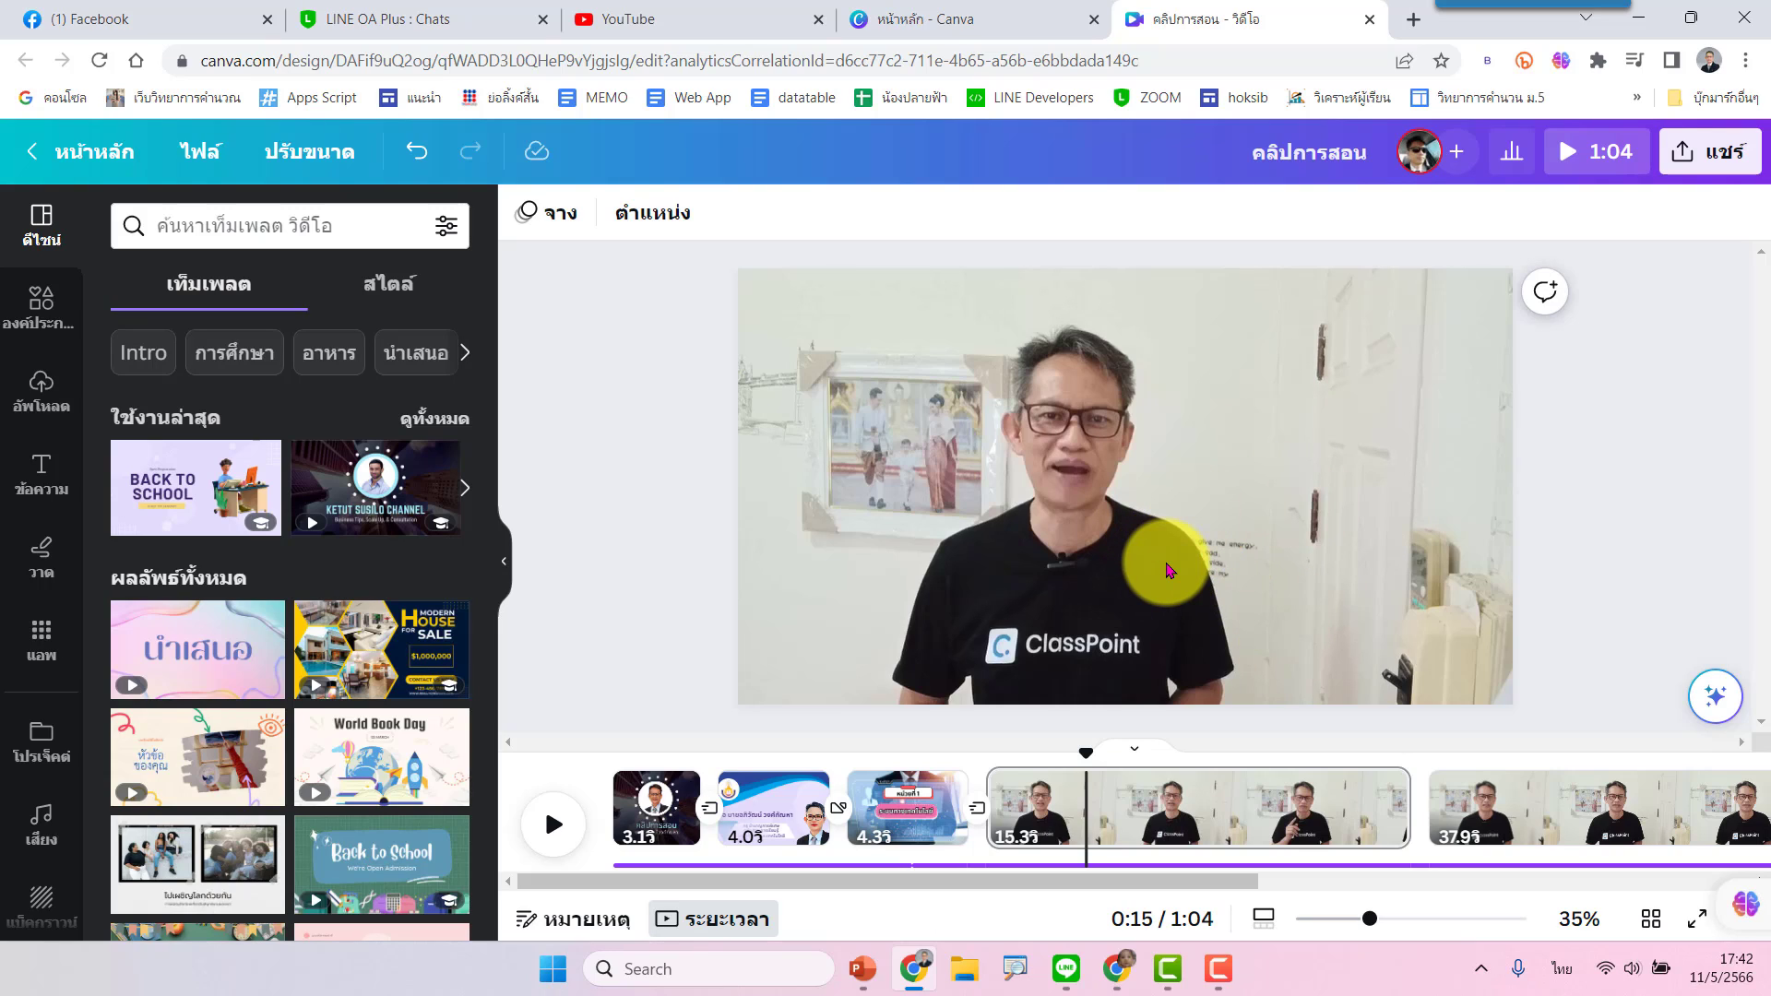
left_click_drag(1080, 751, 1047, 754)
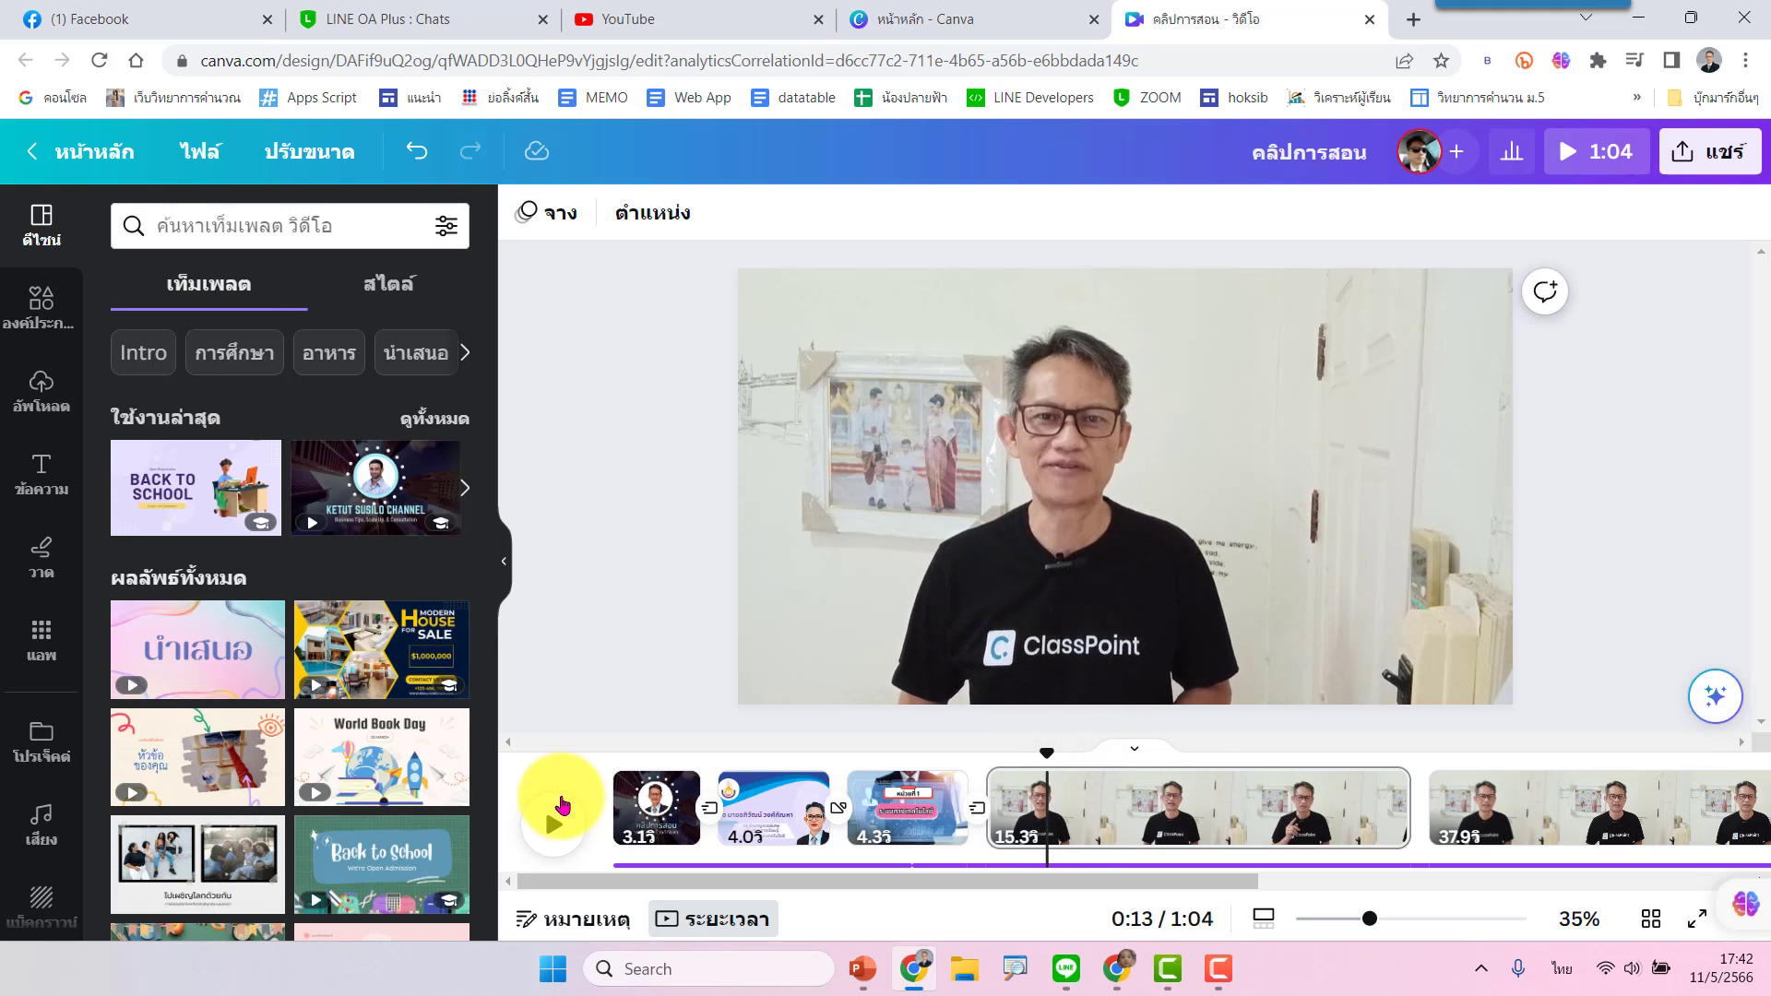
left_click(559, 824)
left_click(554, 824)
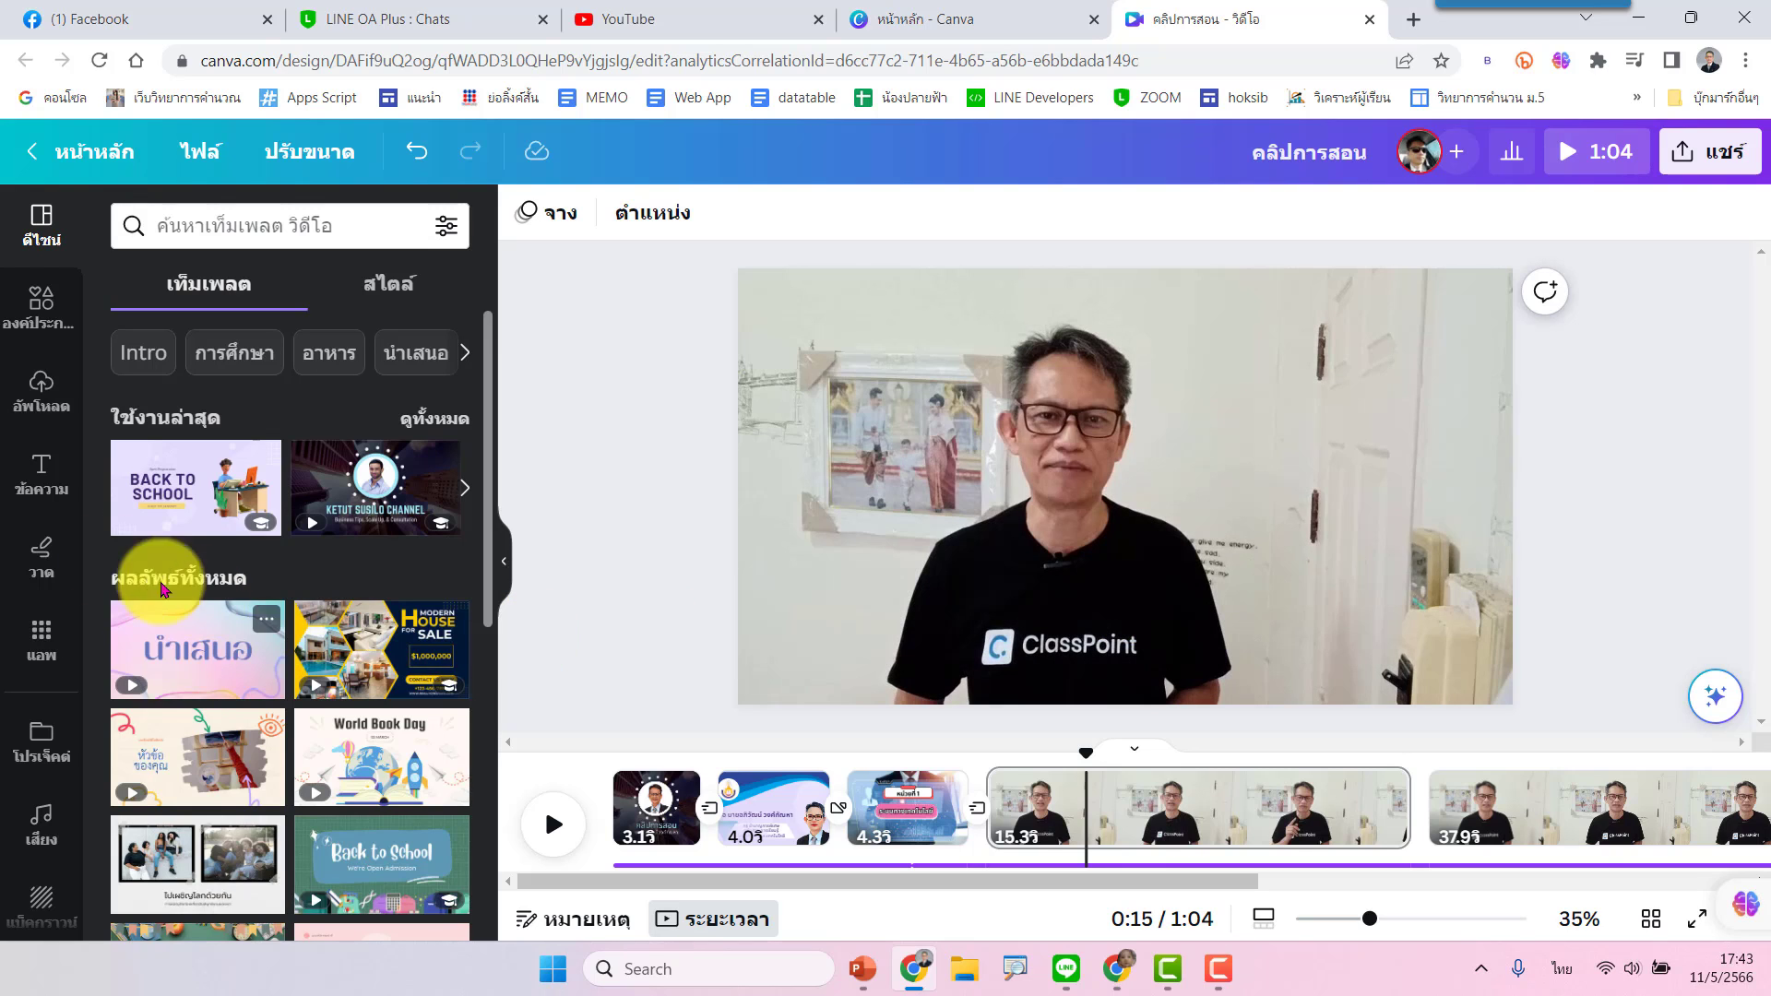
Add a heading with the teacher's name plus 'สอนสร้างสื่อ', moved over the presenter's chest
left_click(17, 494)
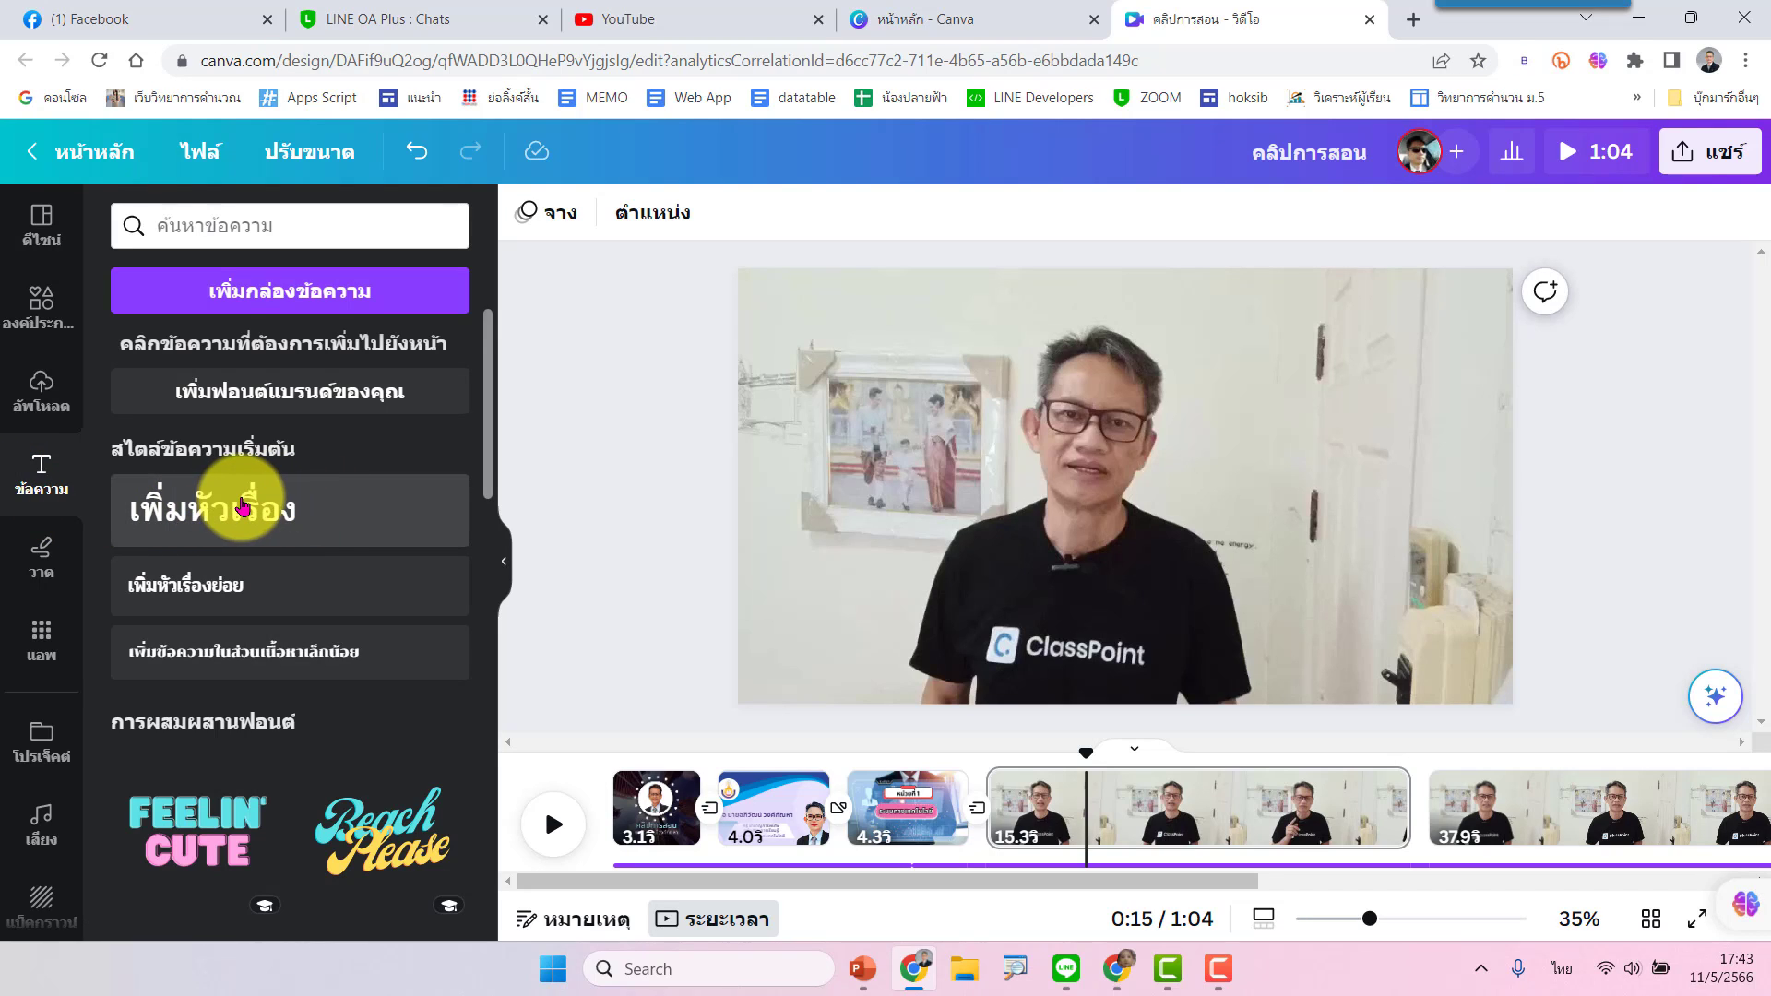
left_click(242, 505)
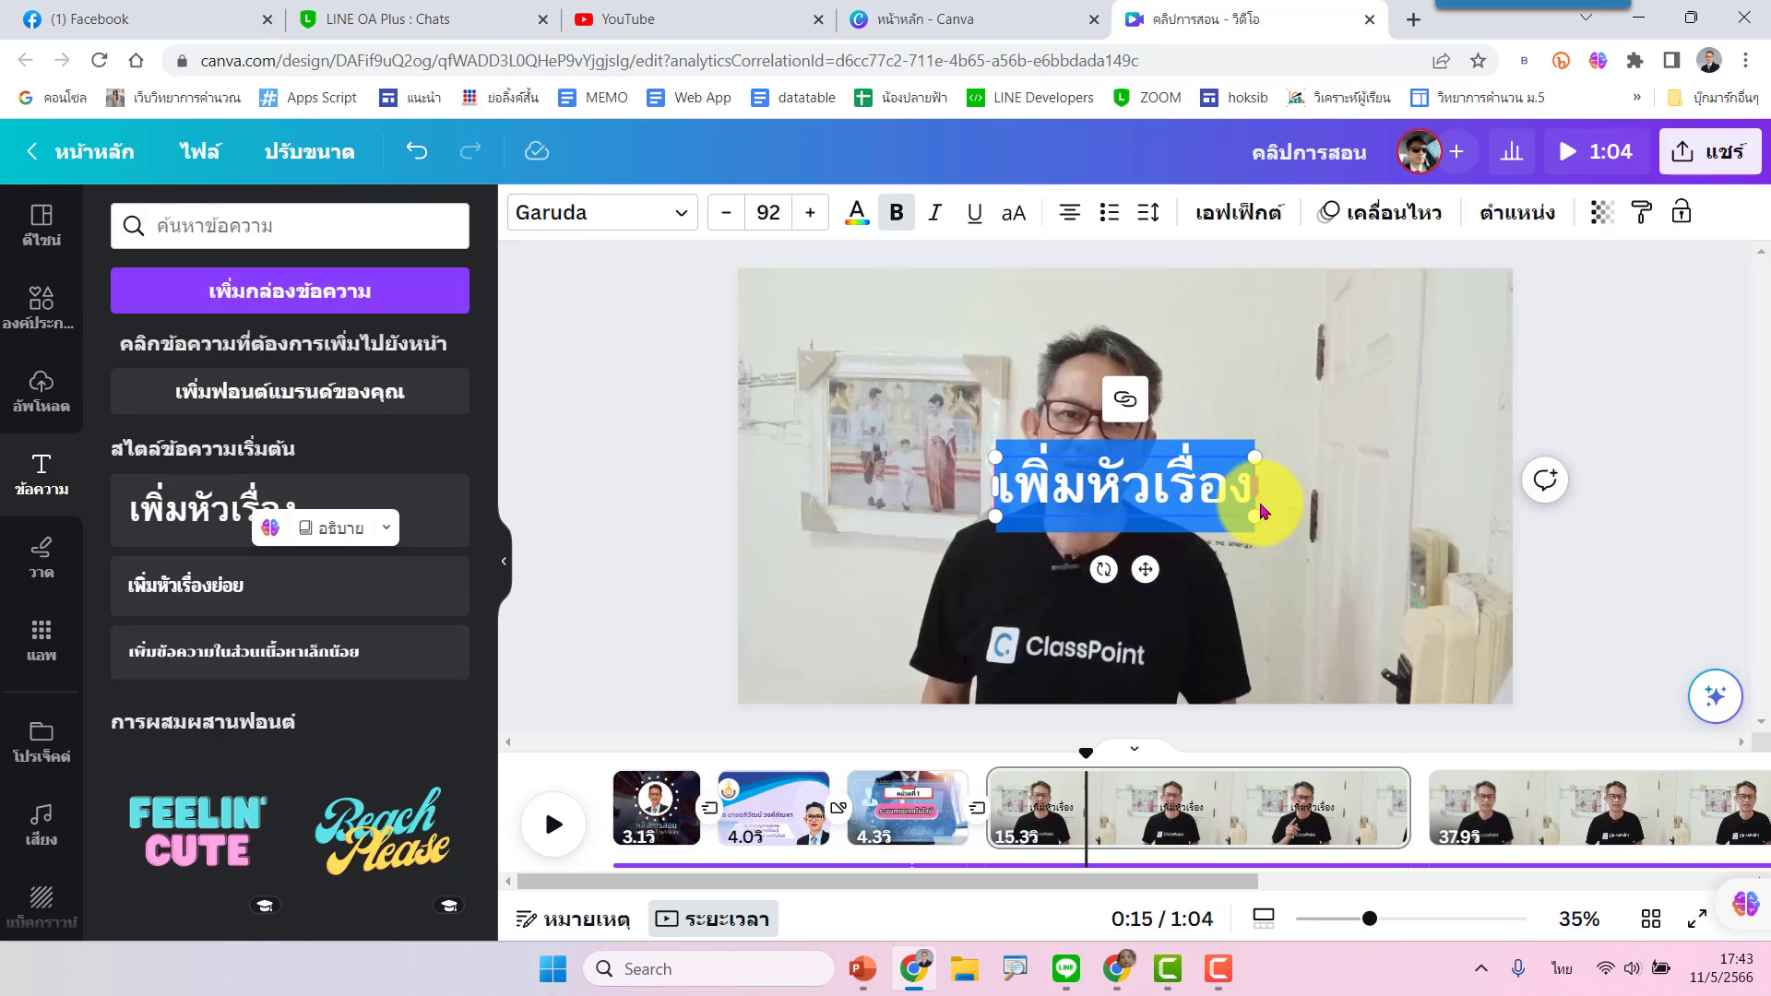
type("ค")
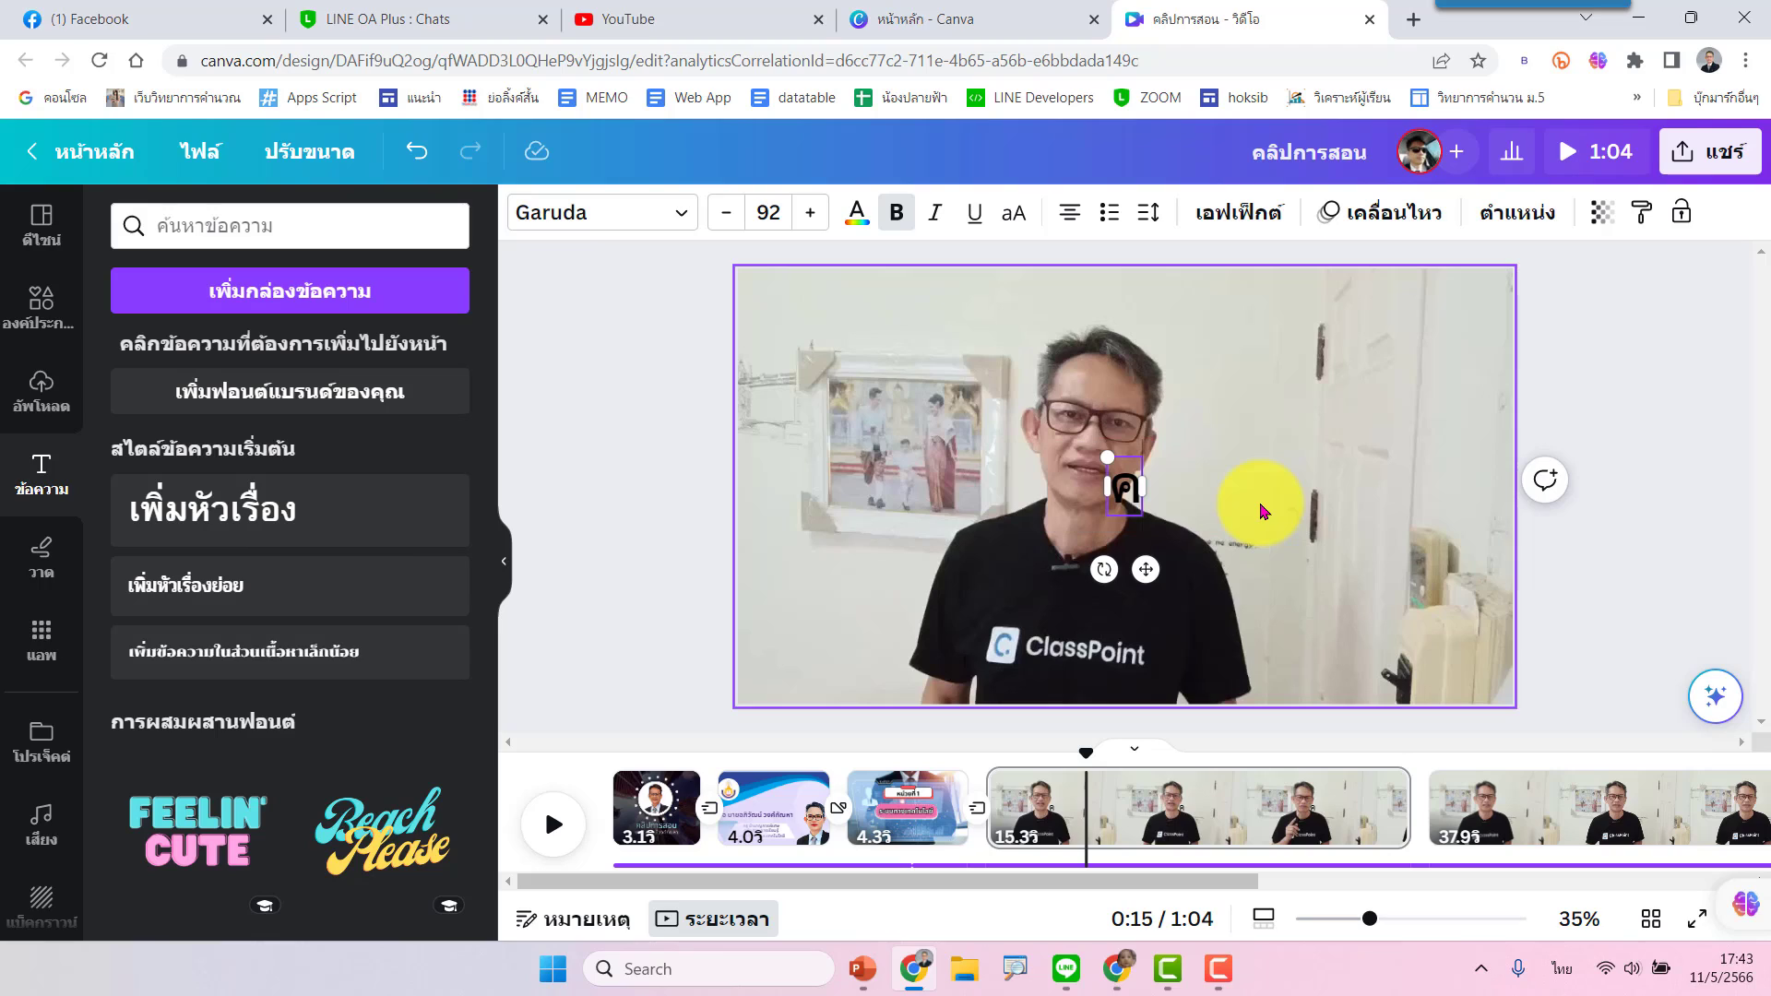
type("รูอ")
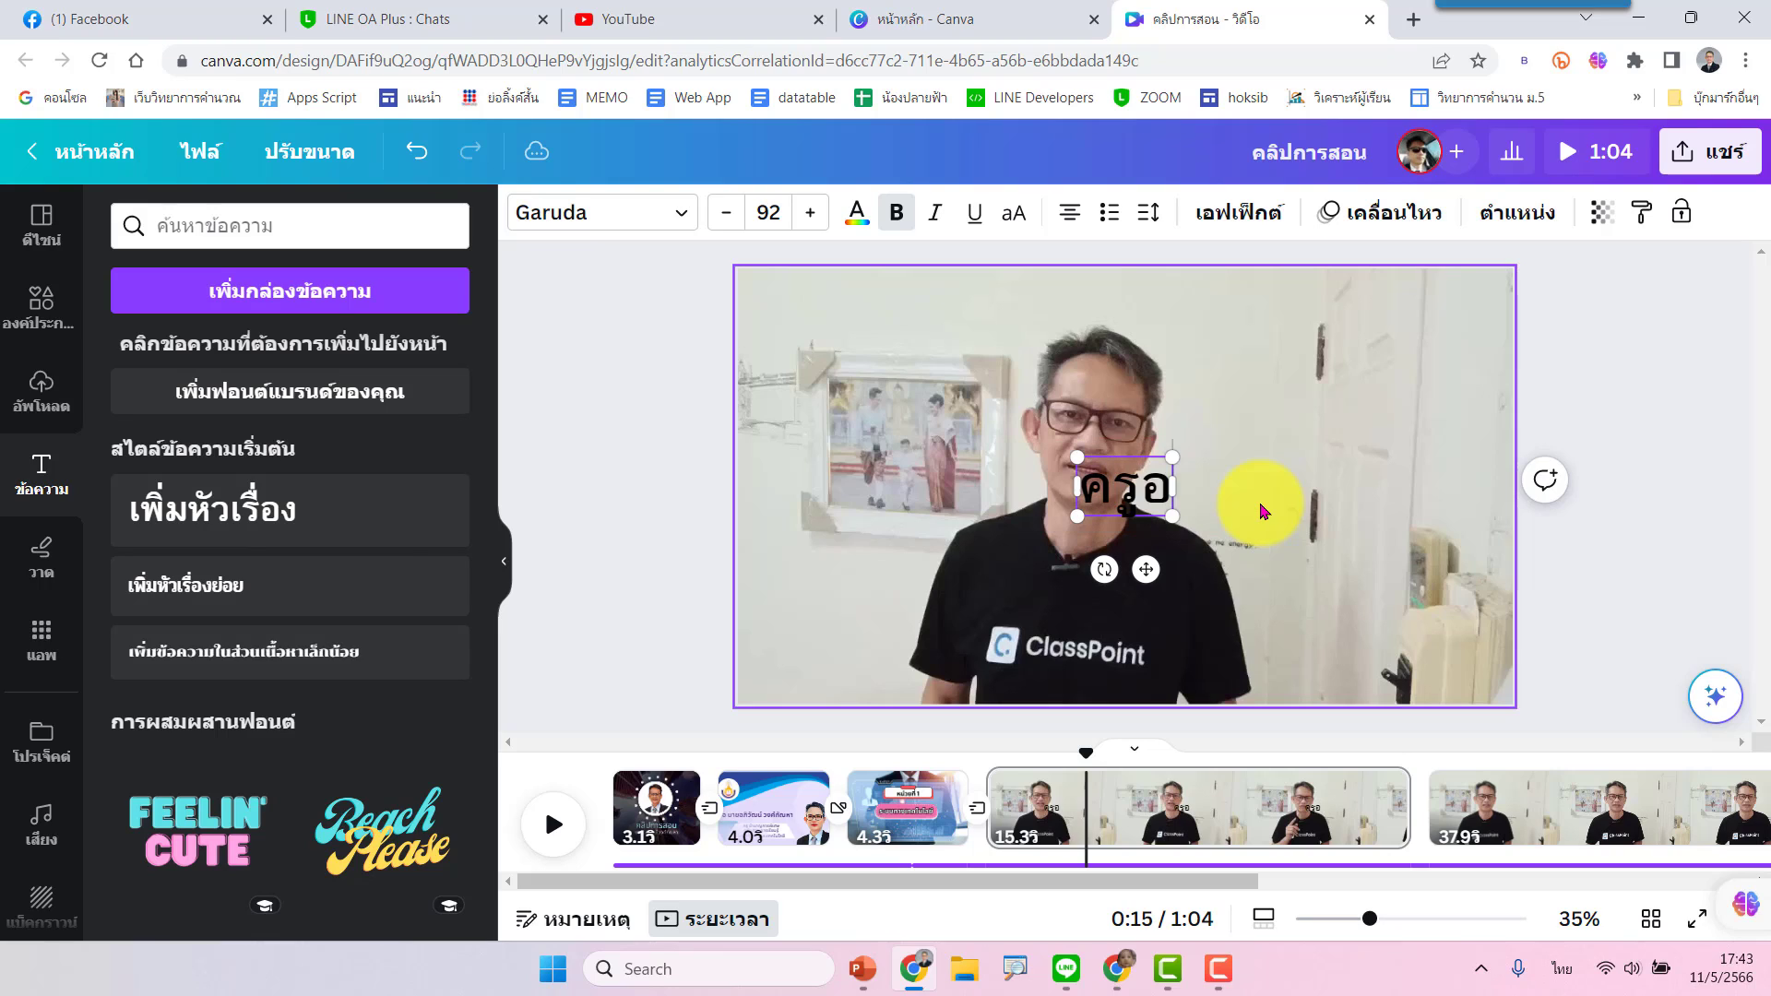
type("ภิวัฒ")
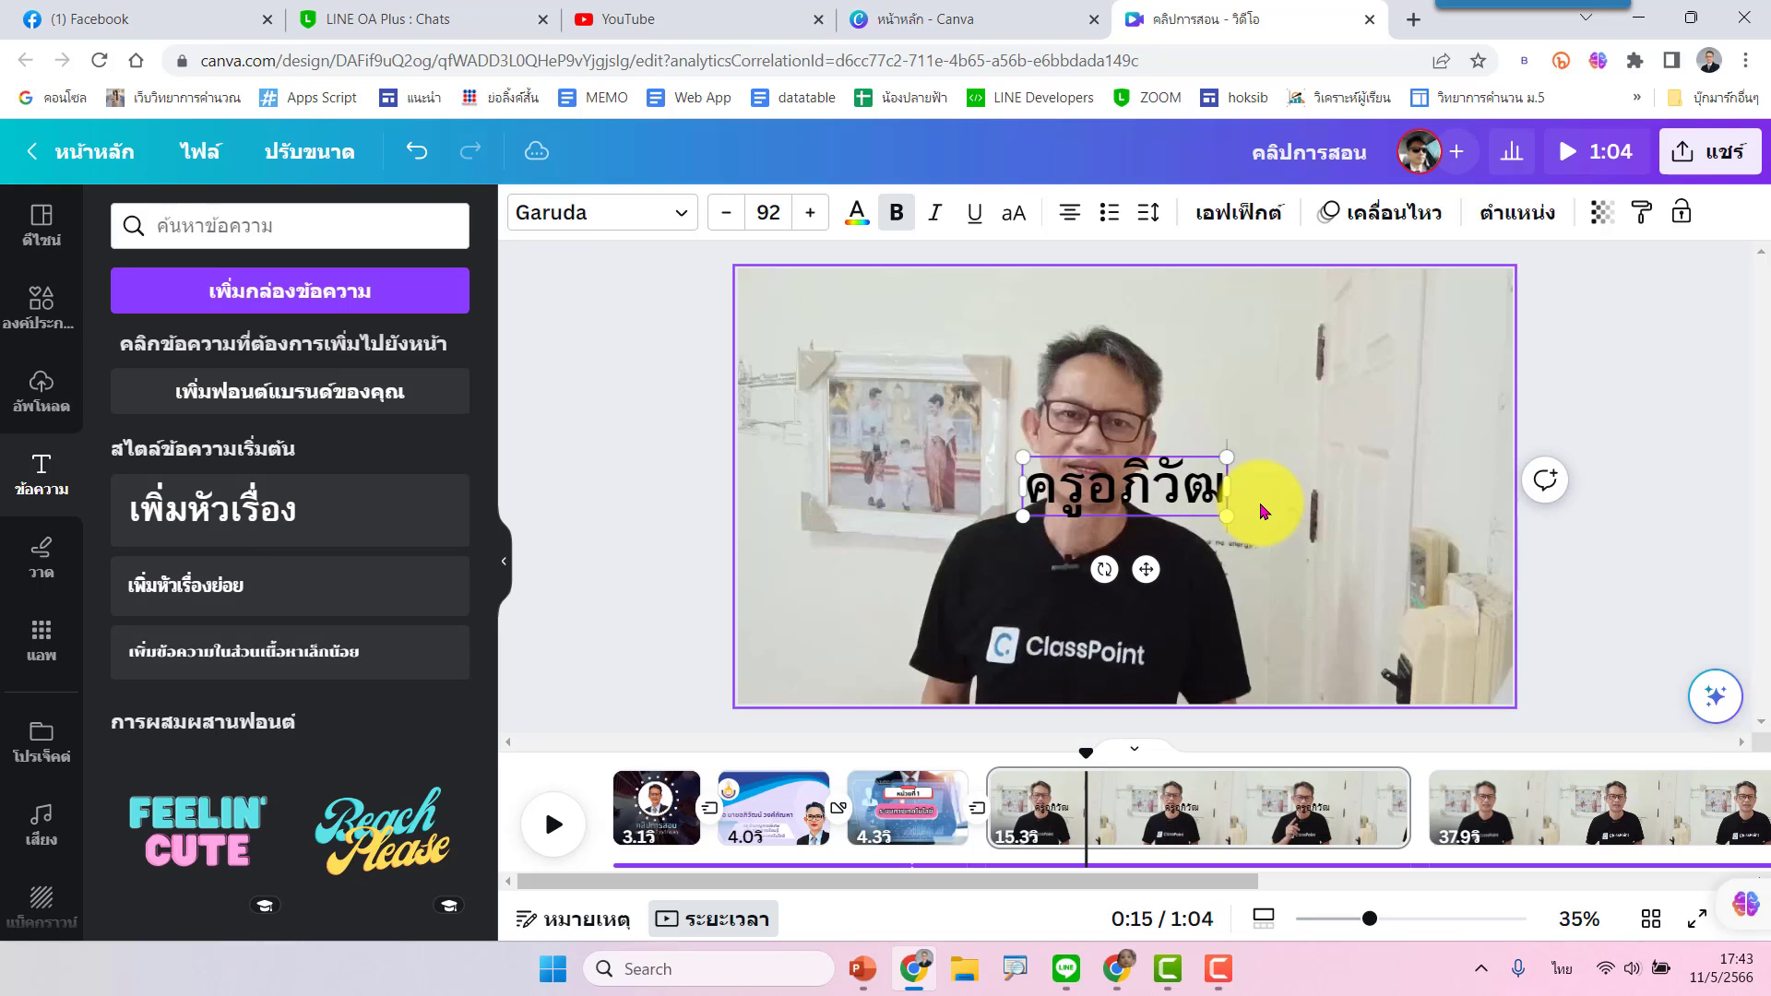
type("น์")
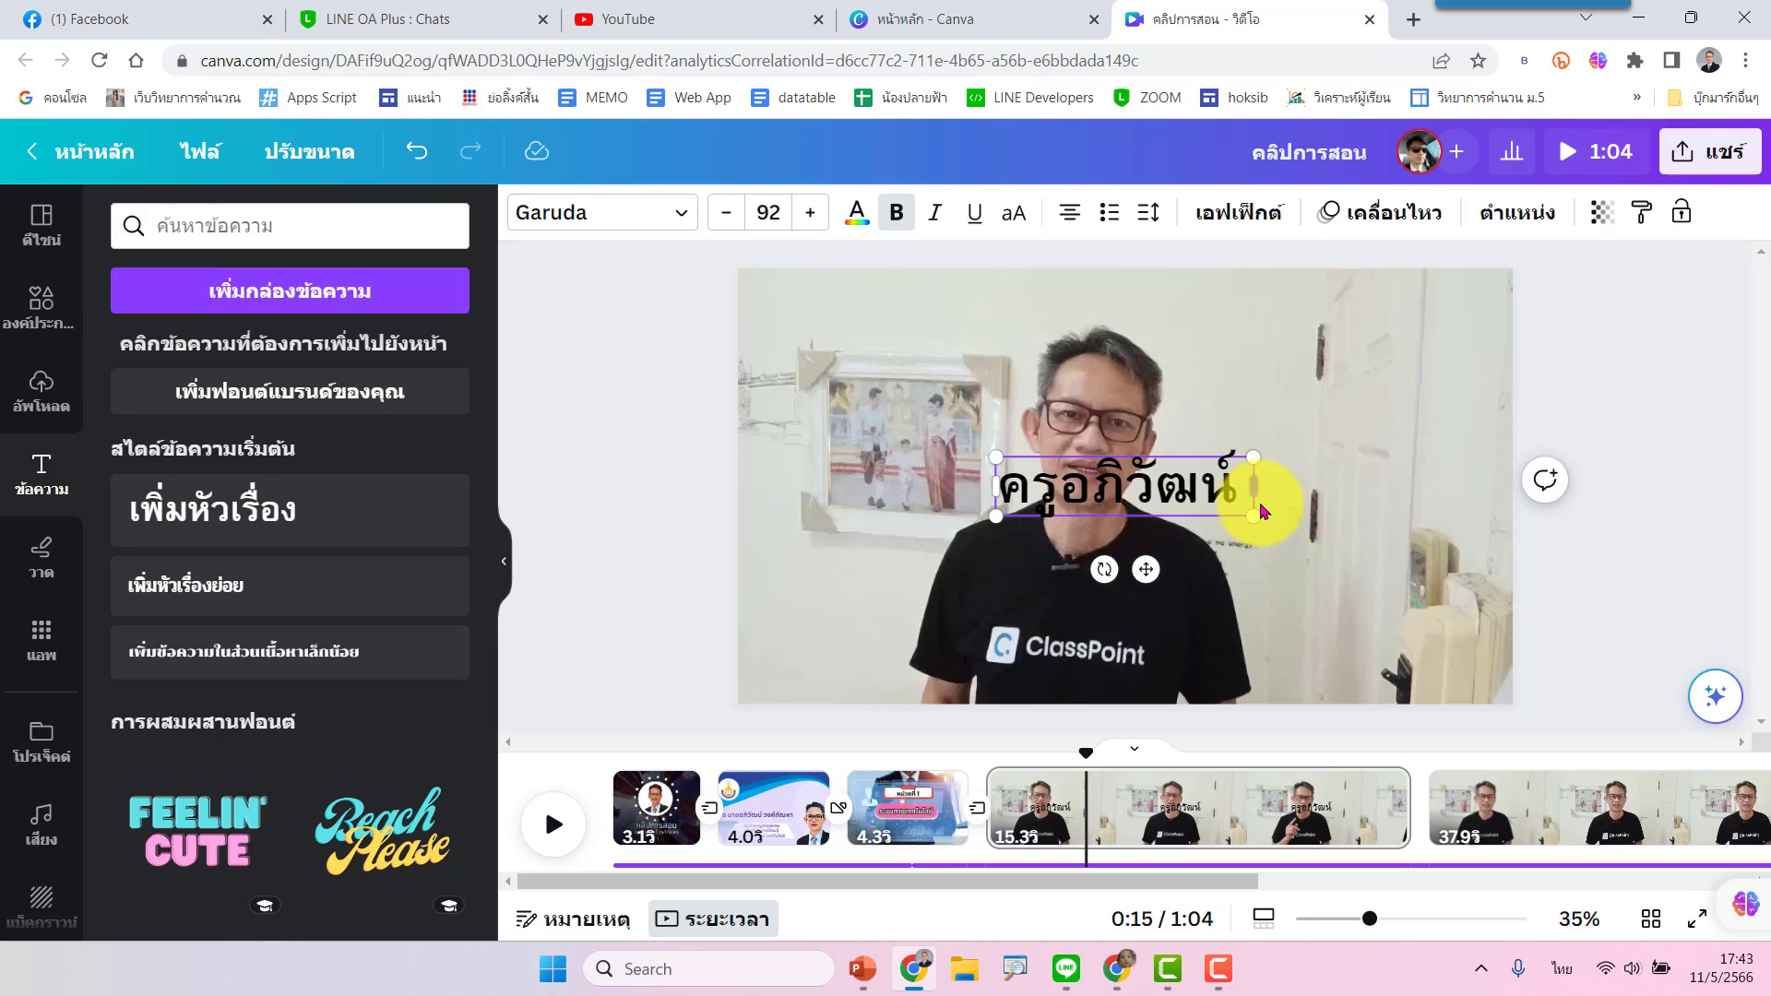
type(" สอนส")
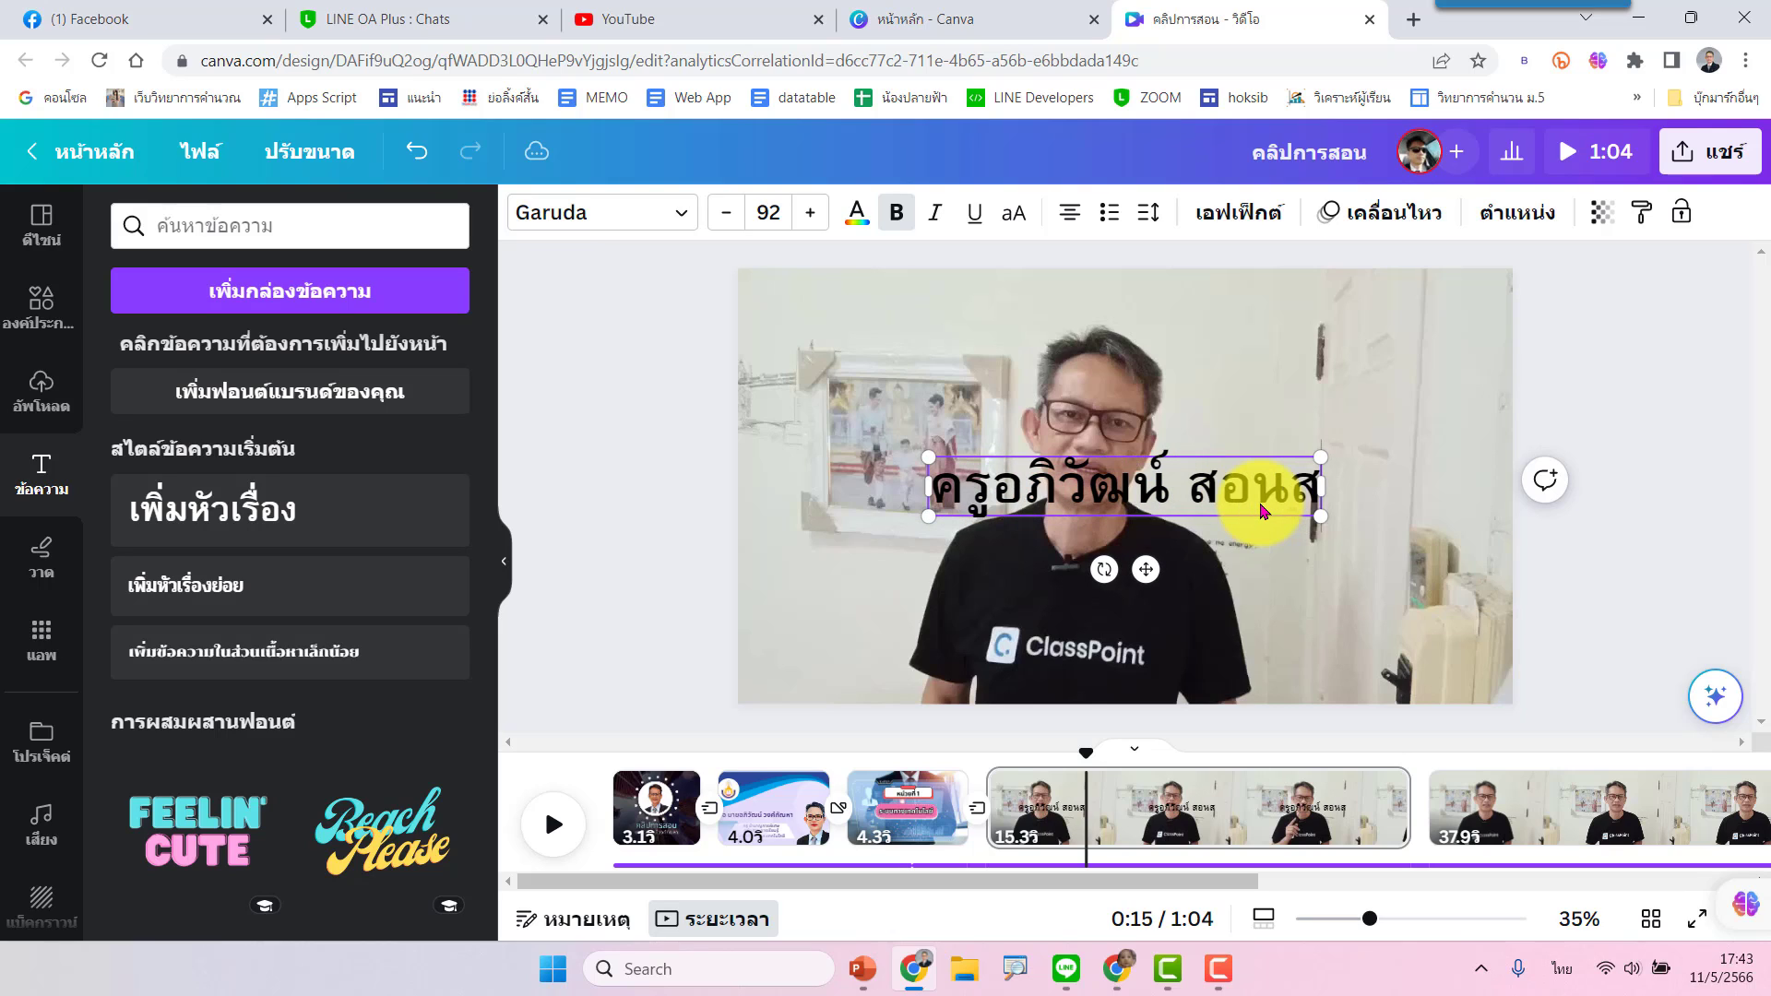
type("ร้างสื่อ")
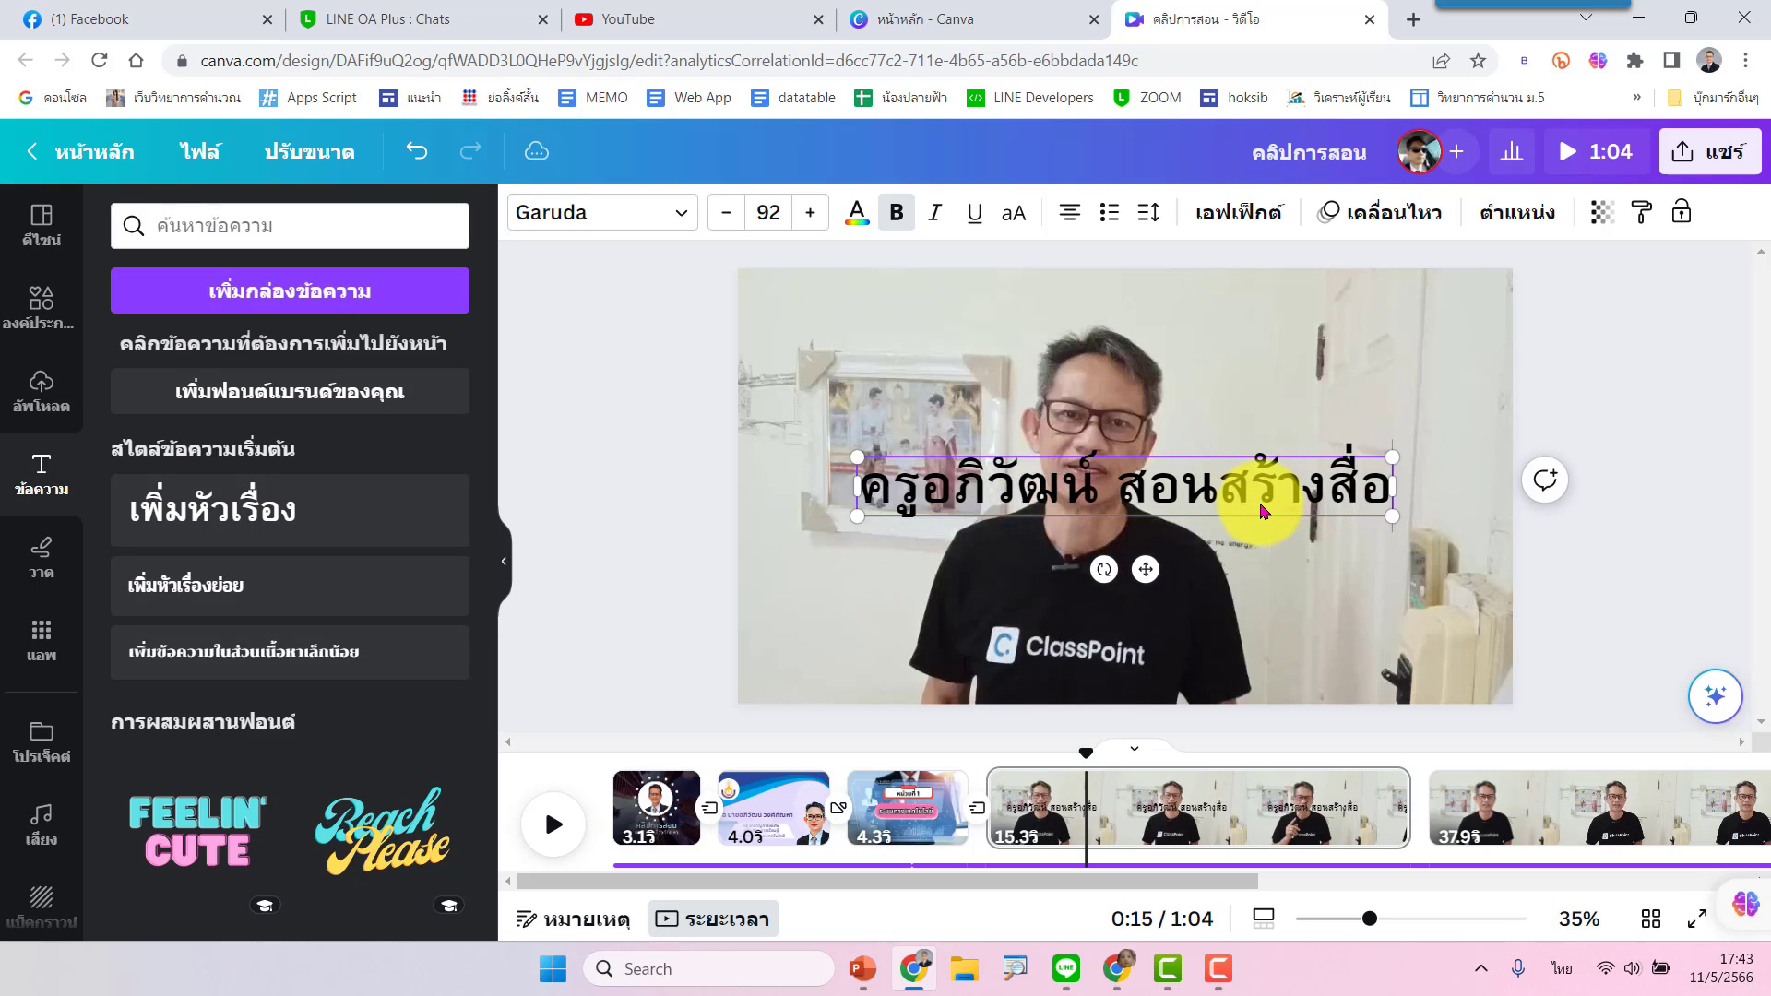
left_click(1721, 355)
mouse_move(1344, 506)
left_mouse_down()
mouse_move(1323, 554)
mouse_move(1332, 630)
left_mouse_up()
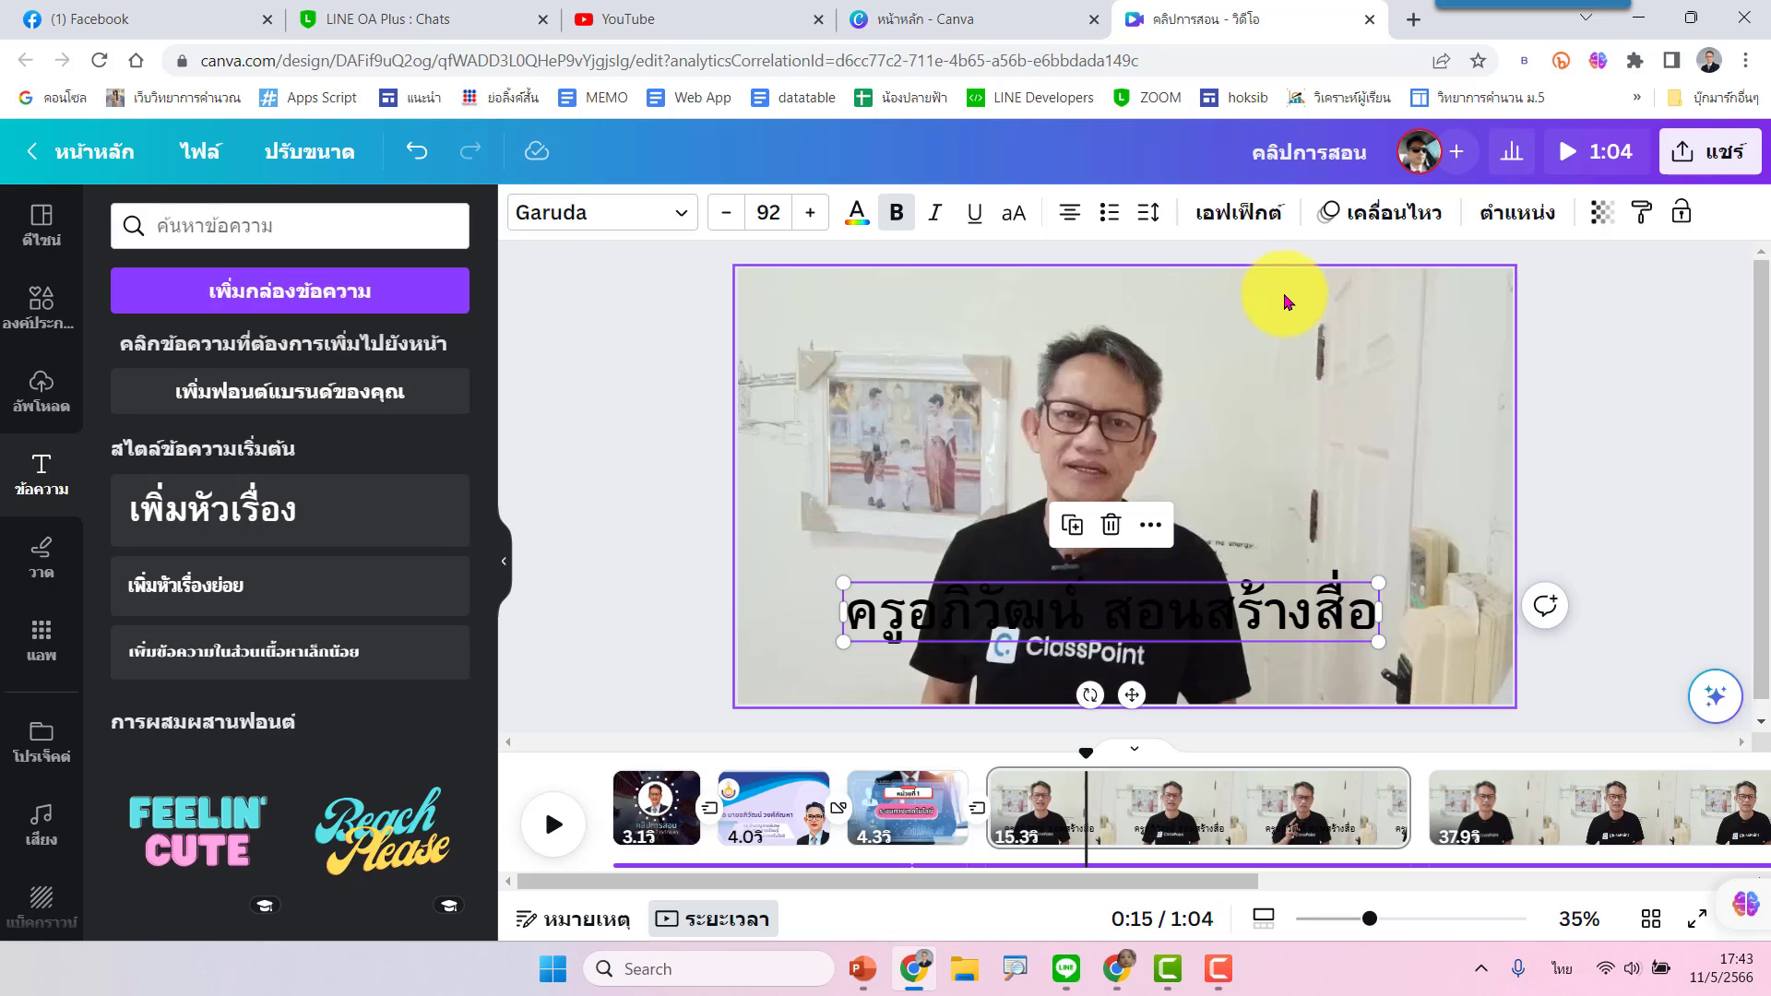
Try an Outline effect on the caption, then pink and yellow text colours
left_click(1245, 206)
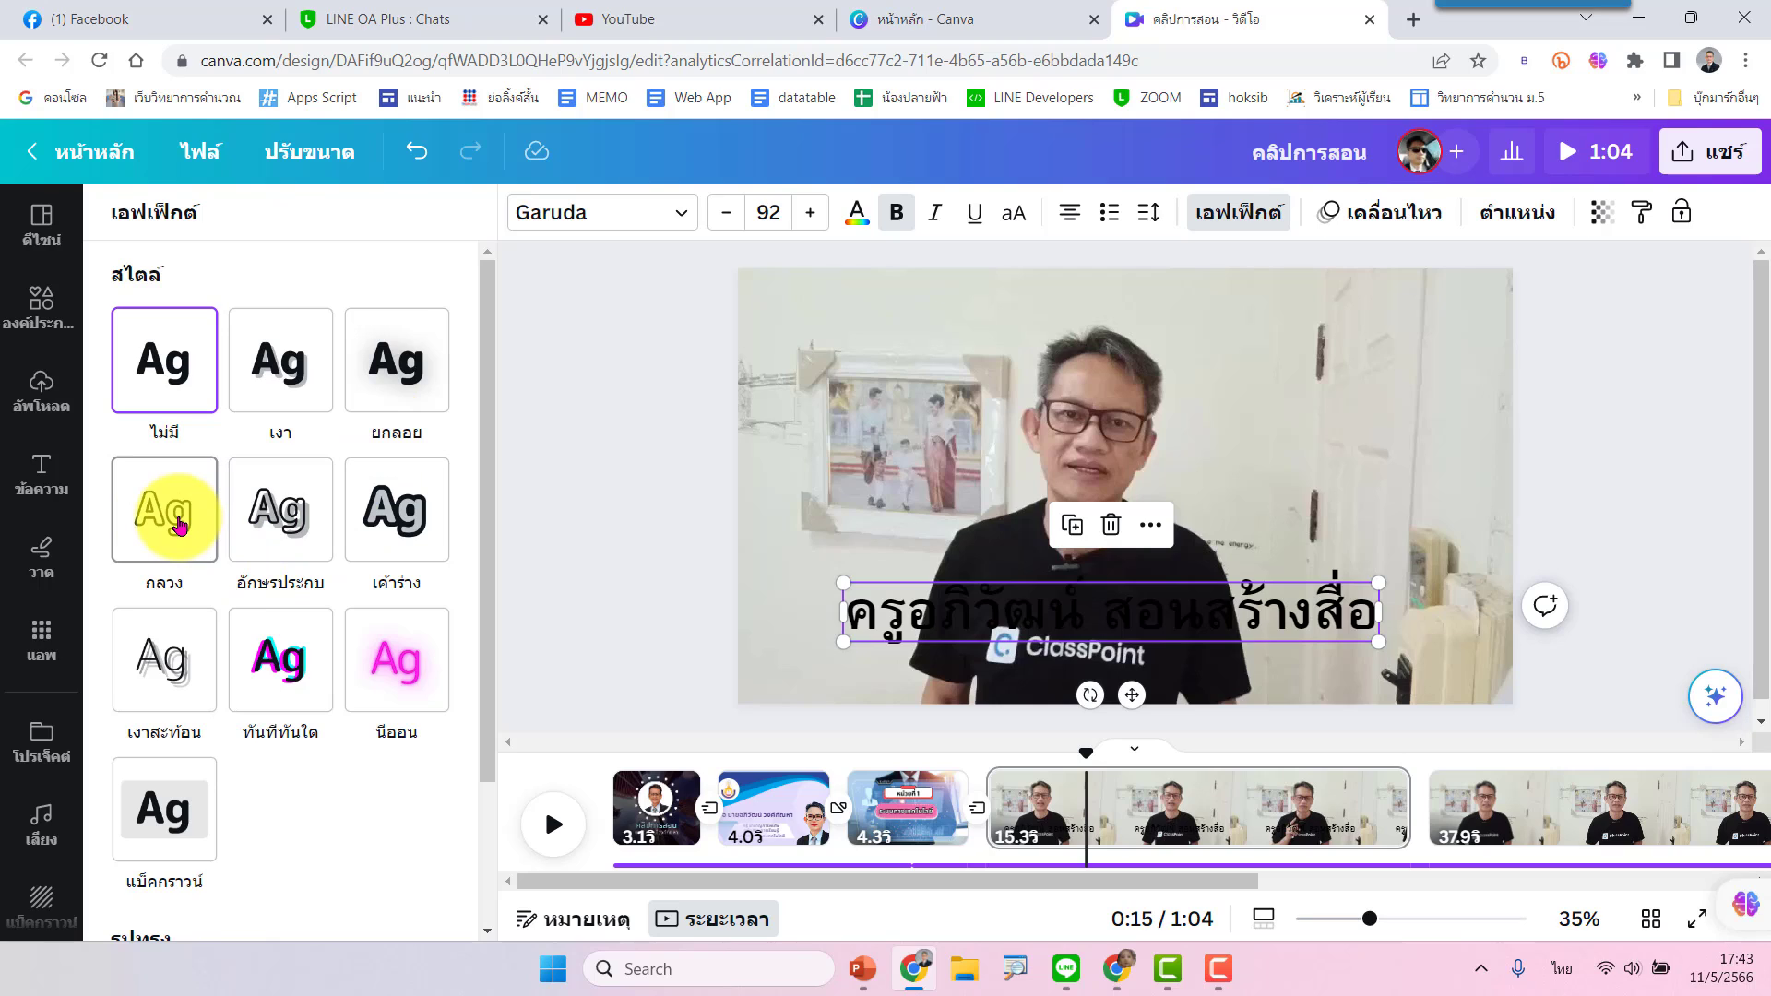
left_click(399, 526)
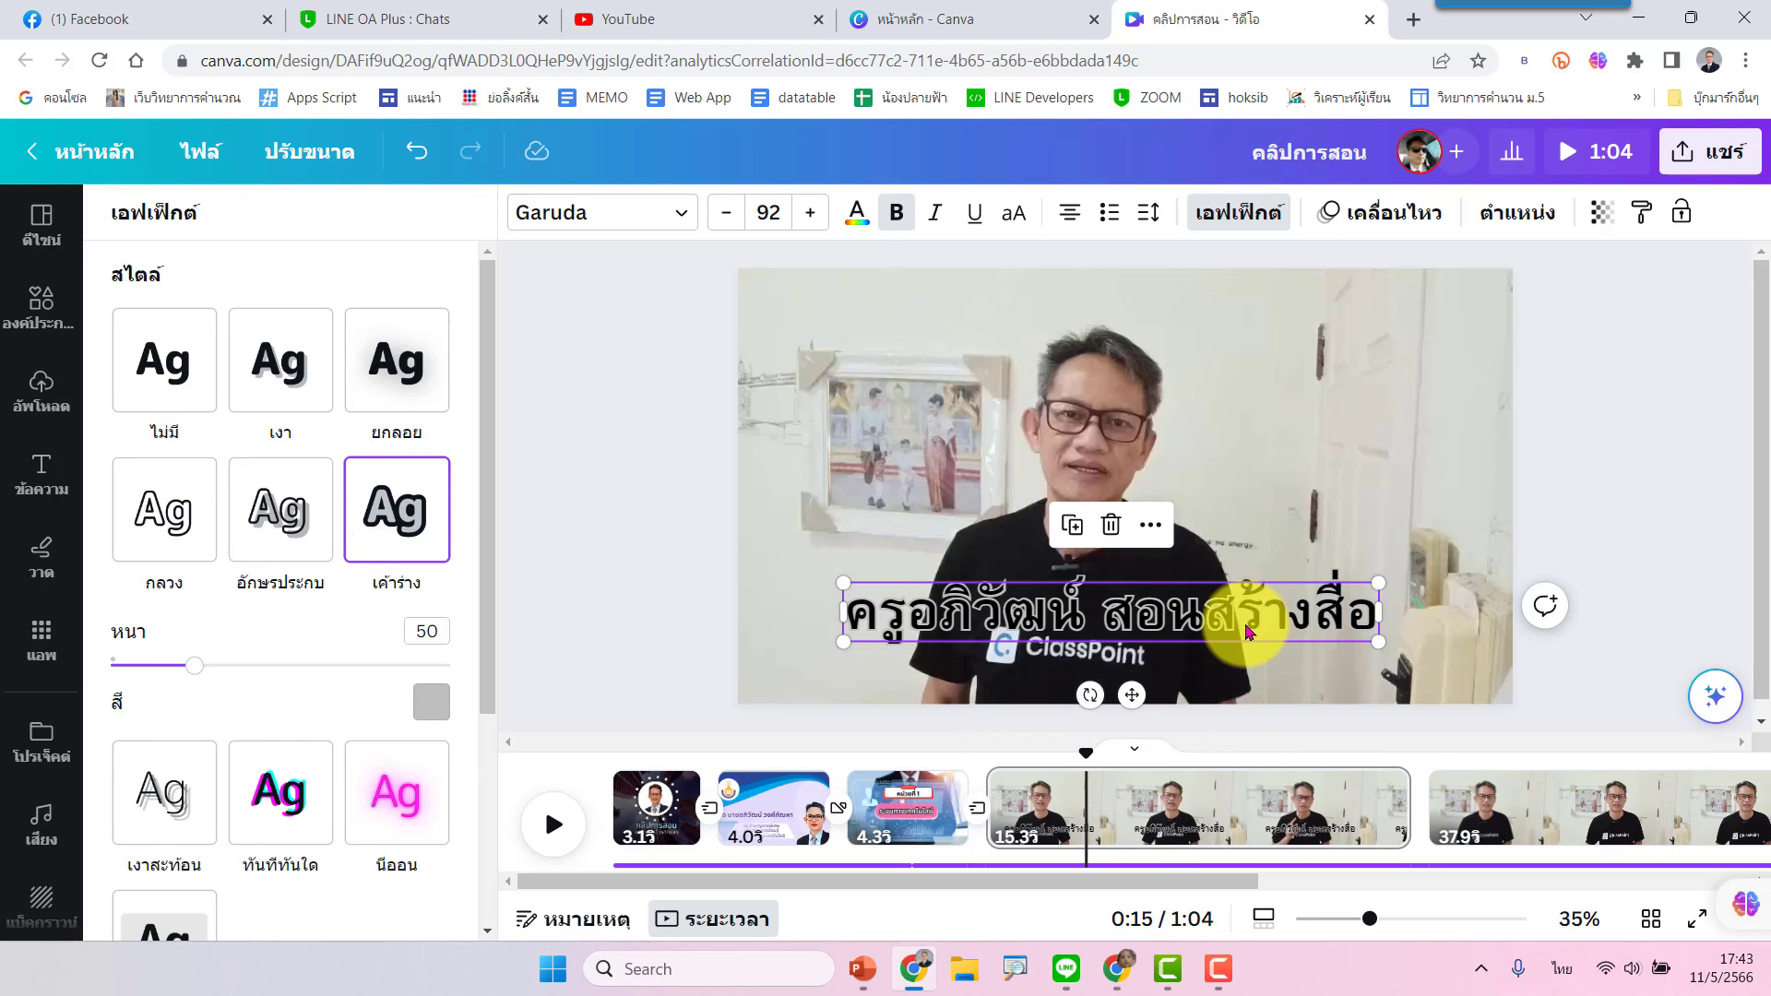
left_click(857, 217)
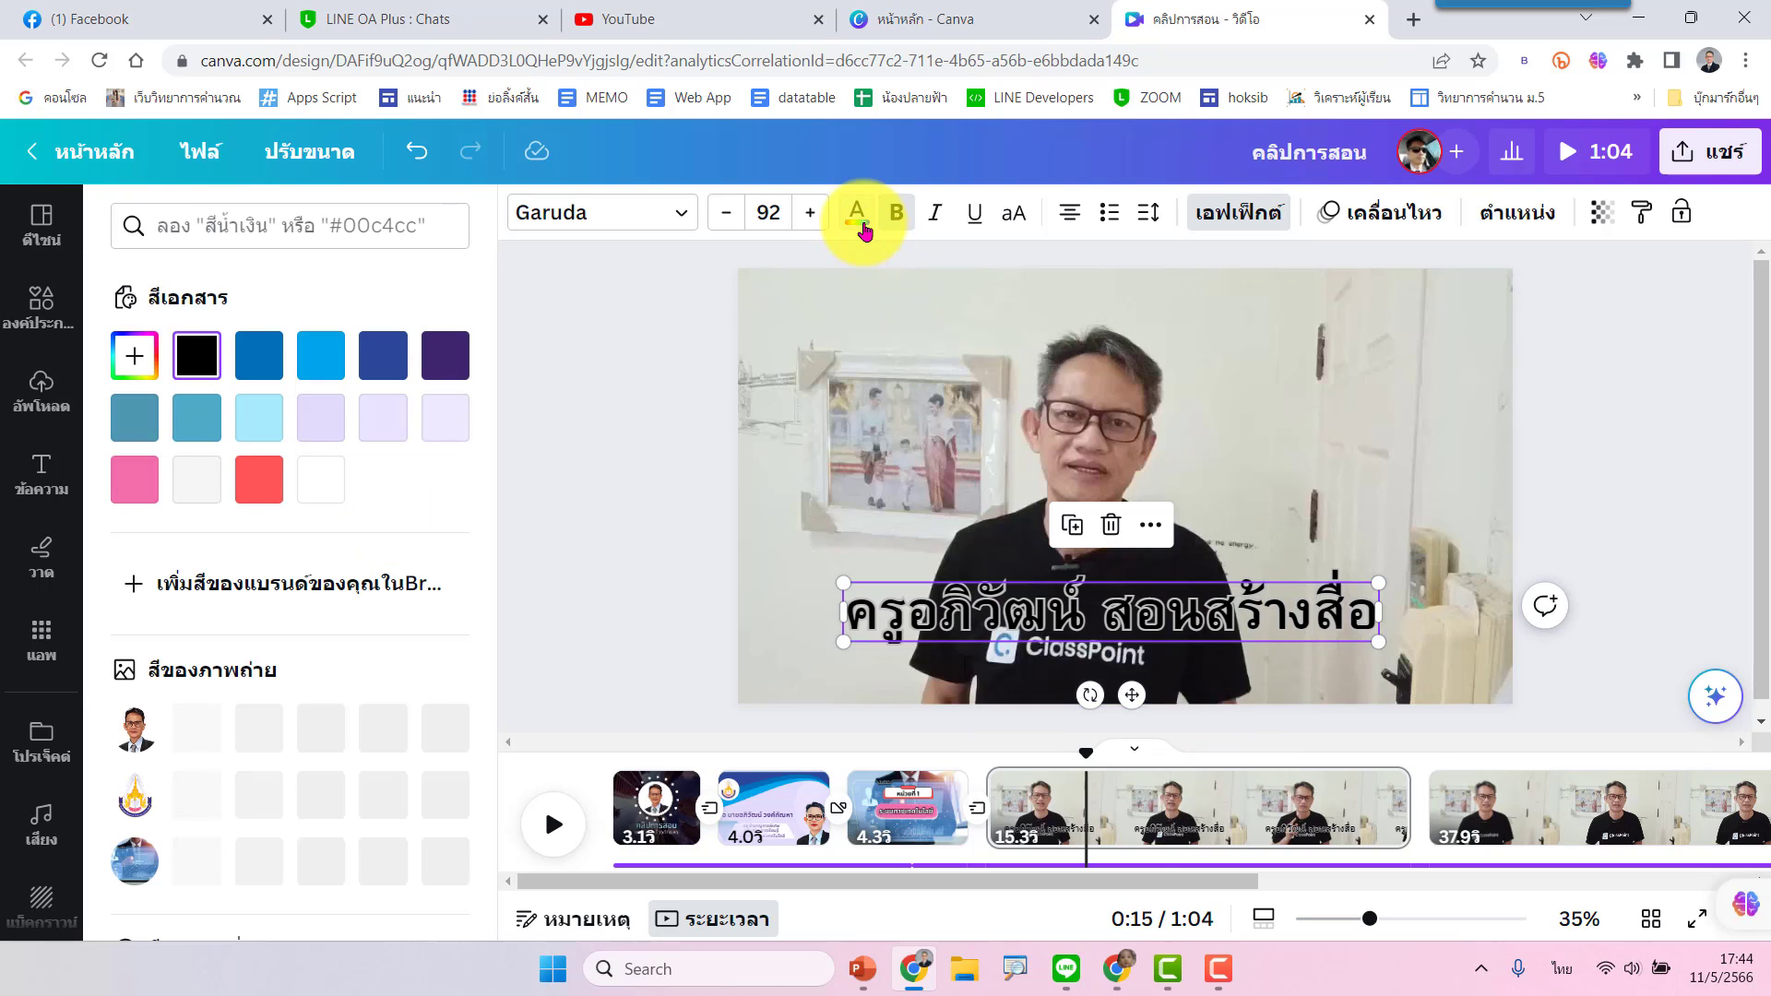
left_click(134, 487)
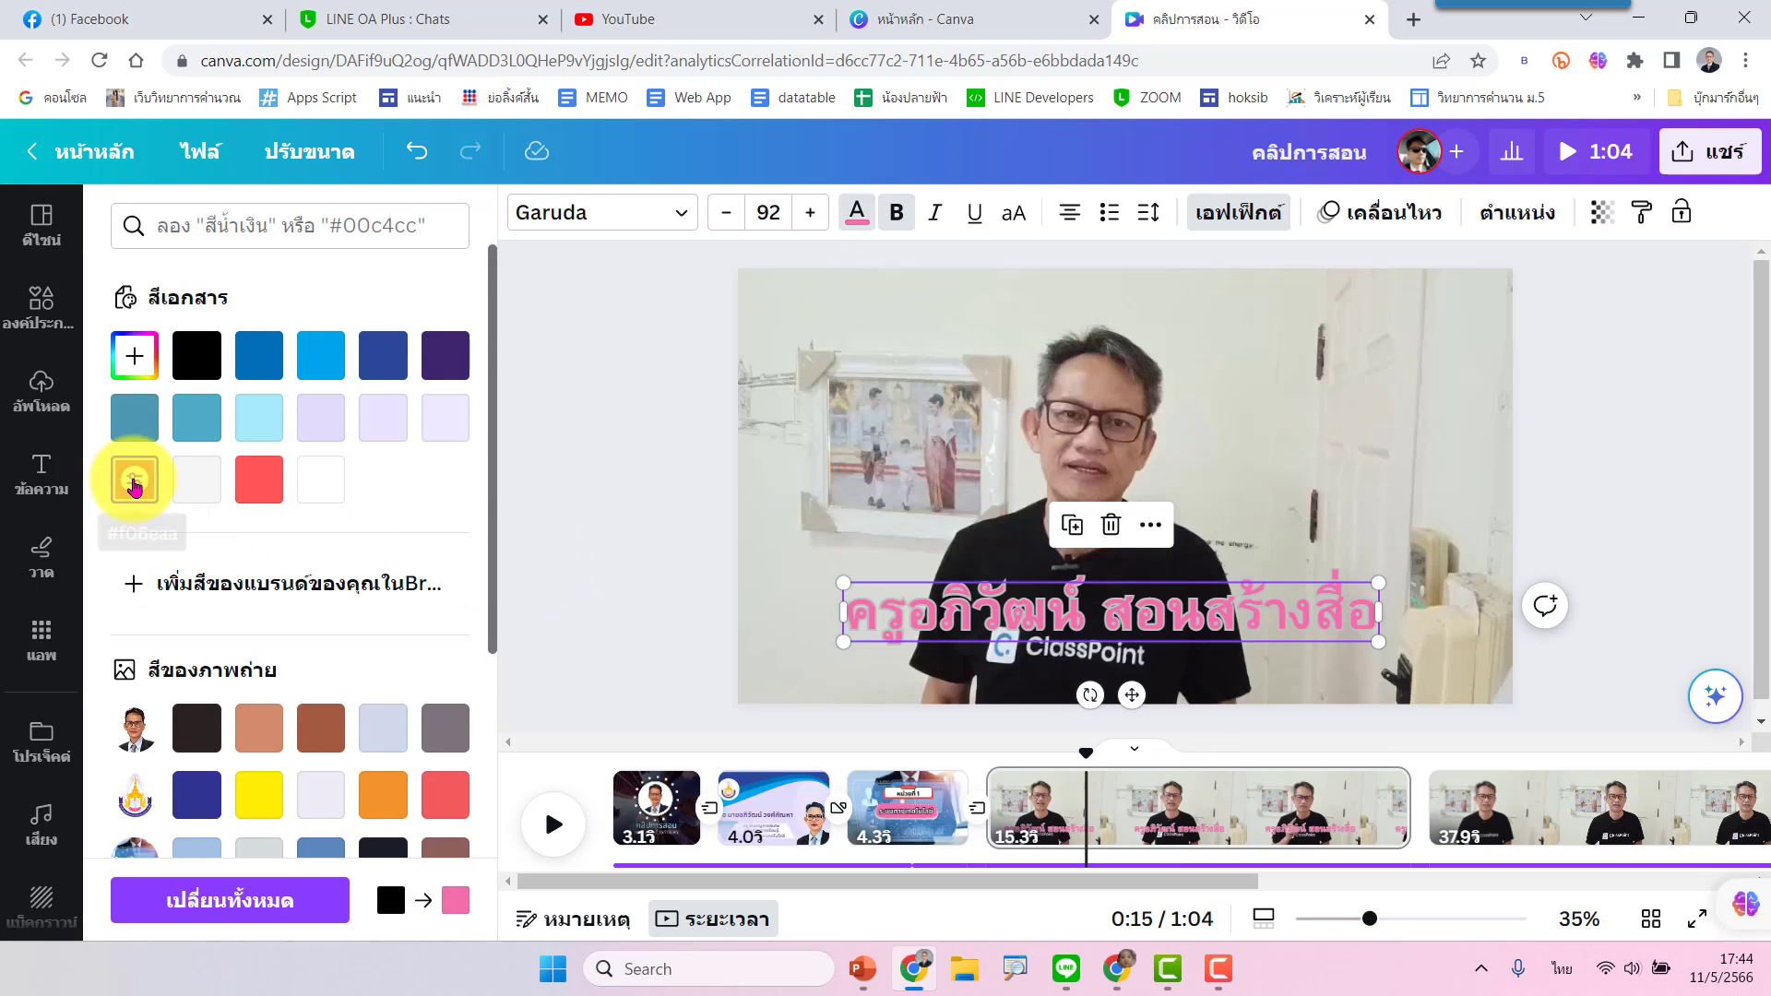
left_click(261, 802)
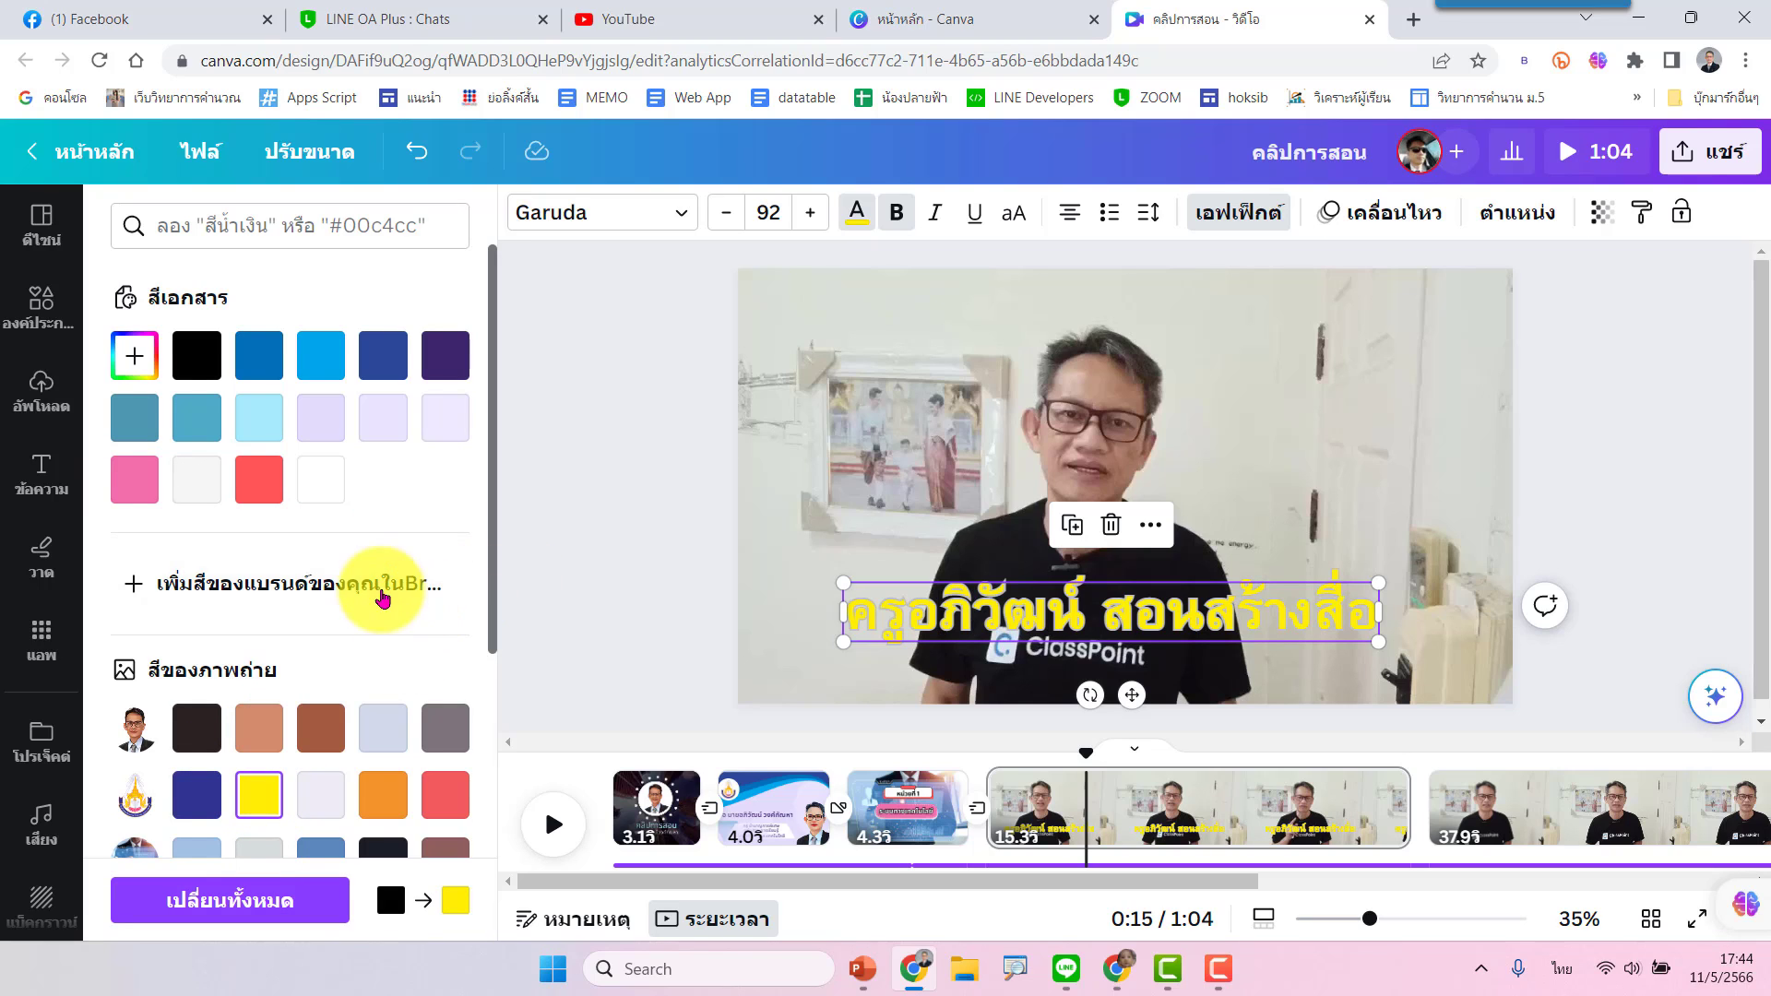
scroll(360, 554, "down", 5)
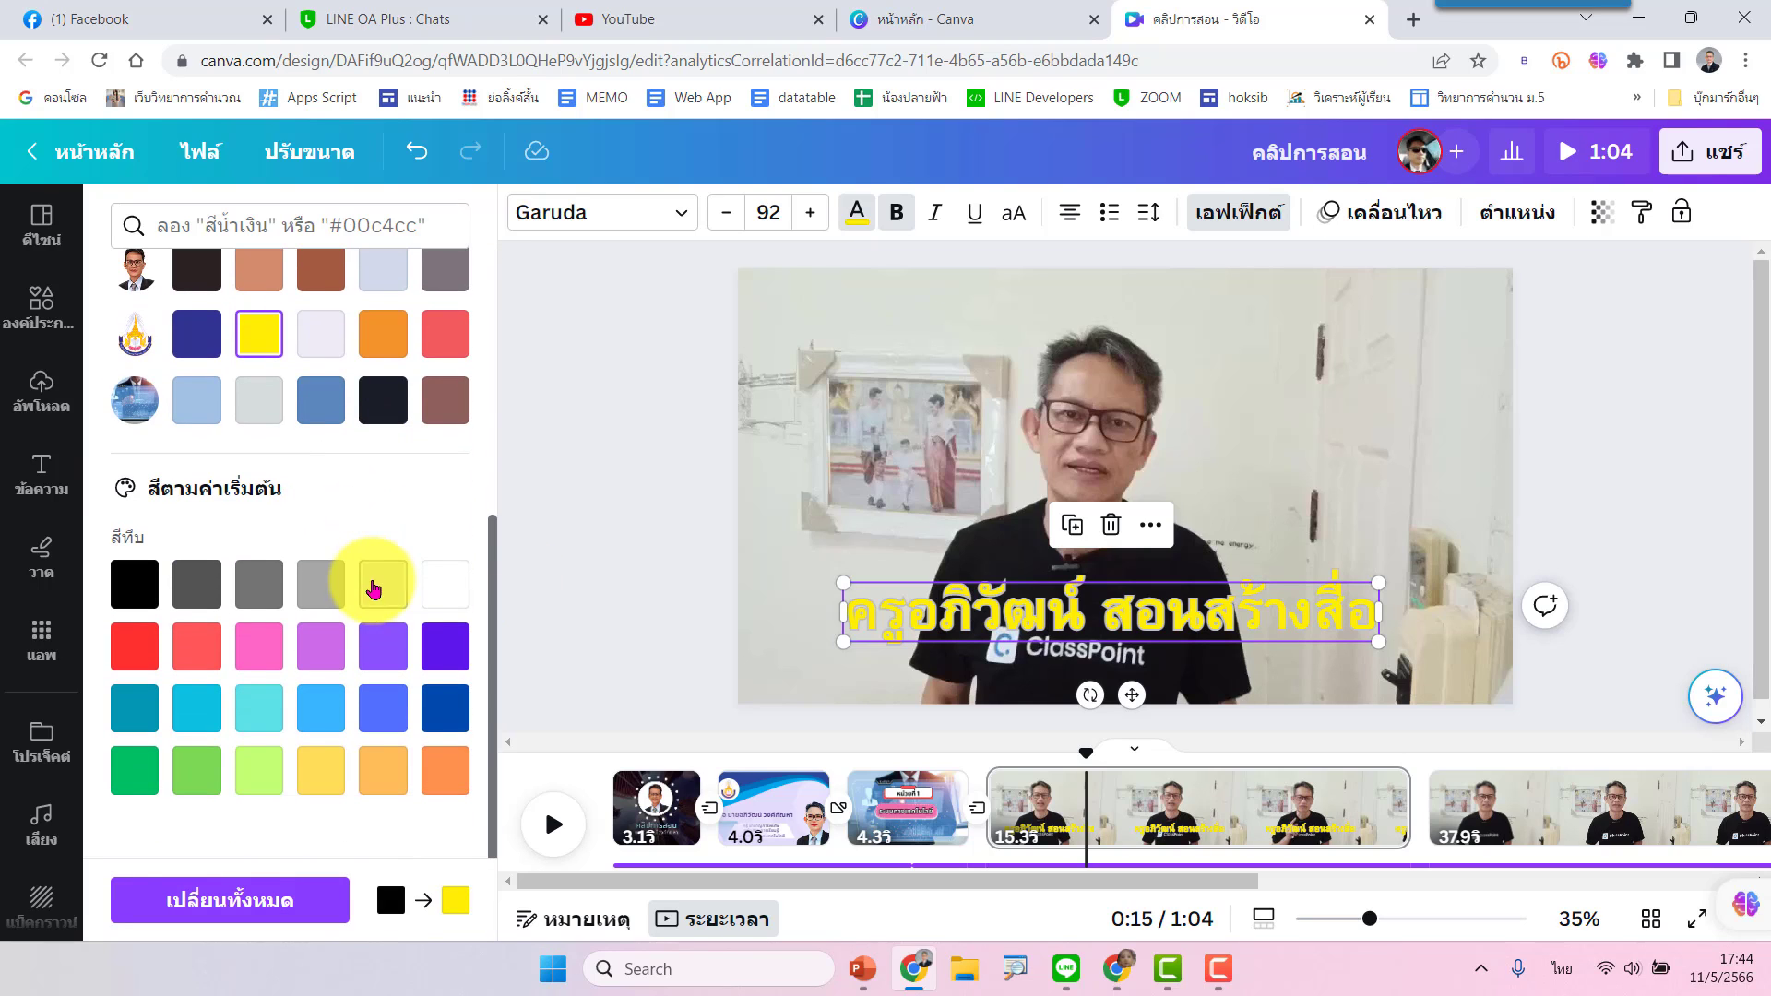
scroll(382, 544, "down", 1)
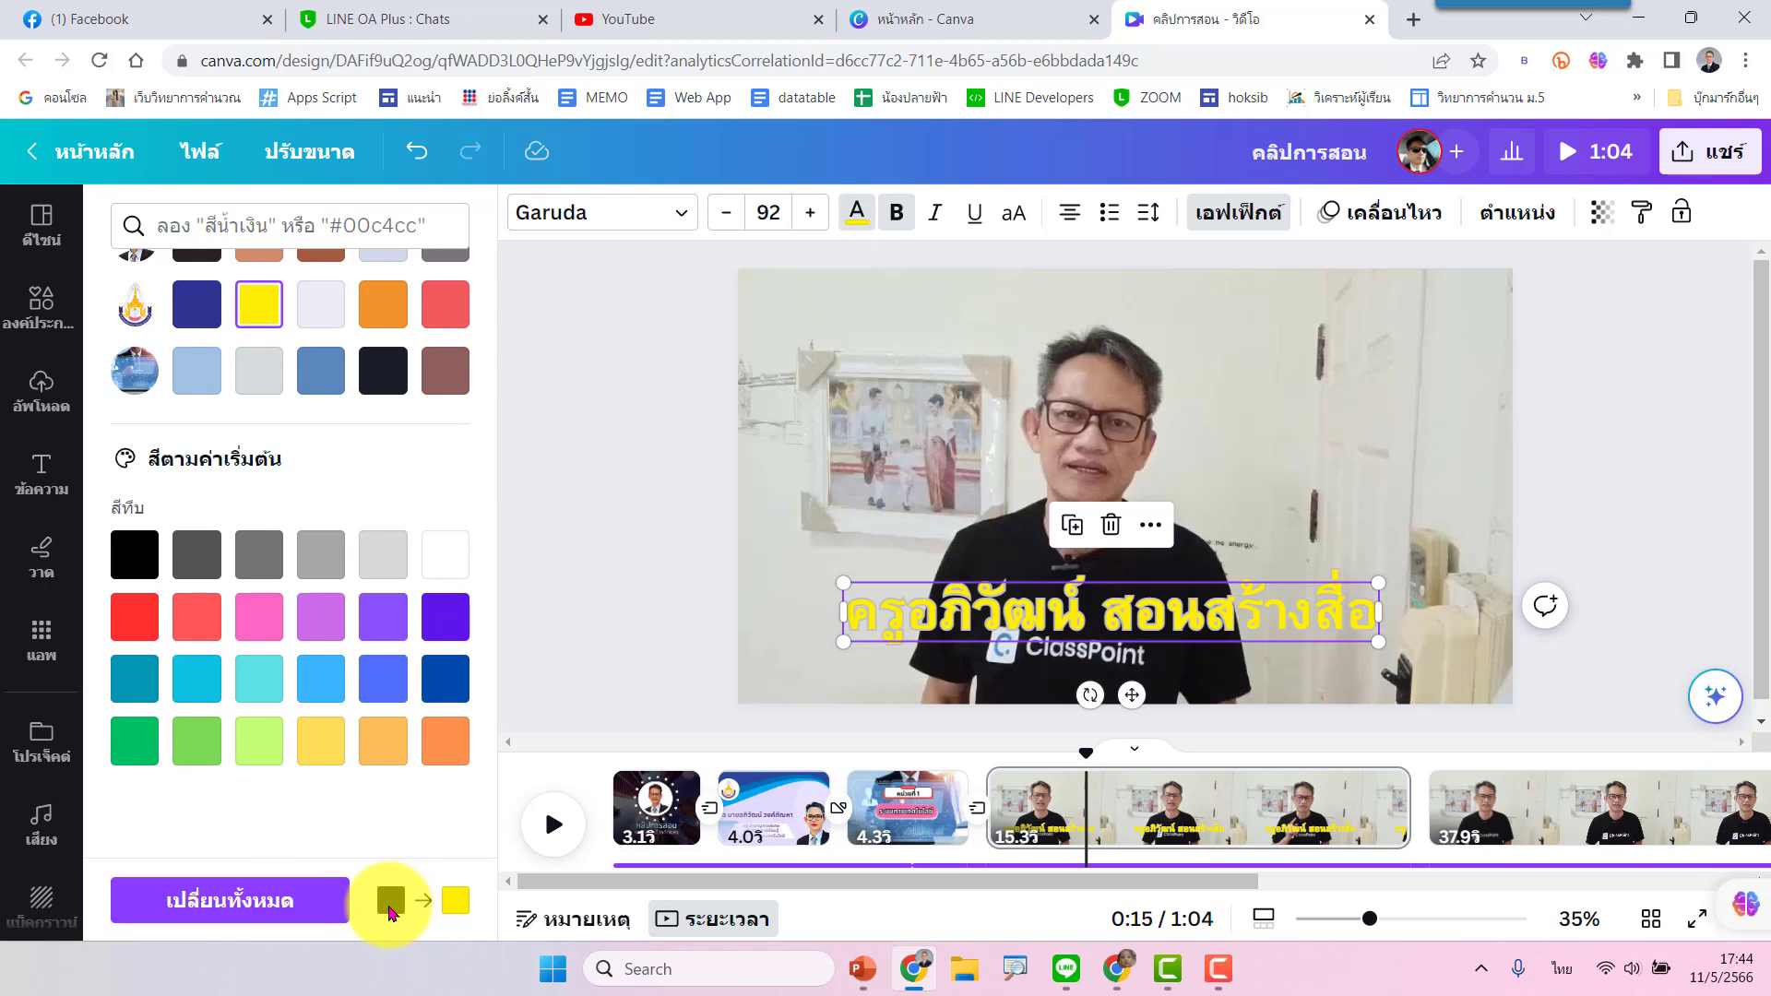
scroll(297, 673, "up", 6)
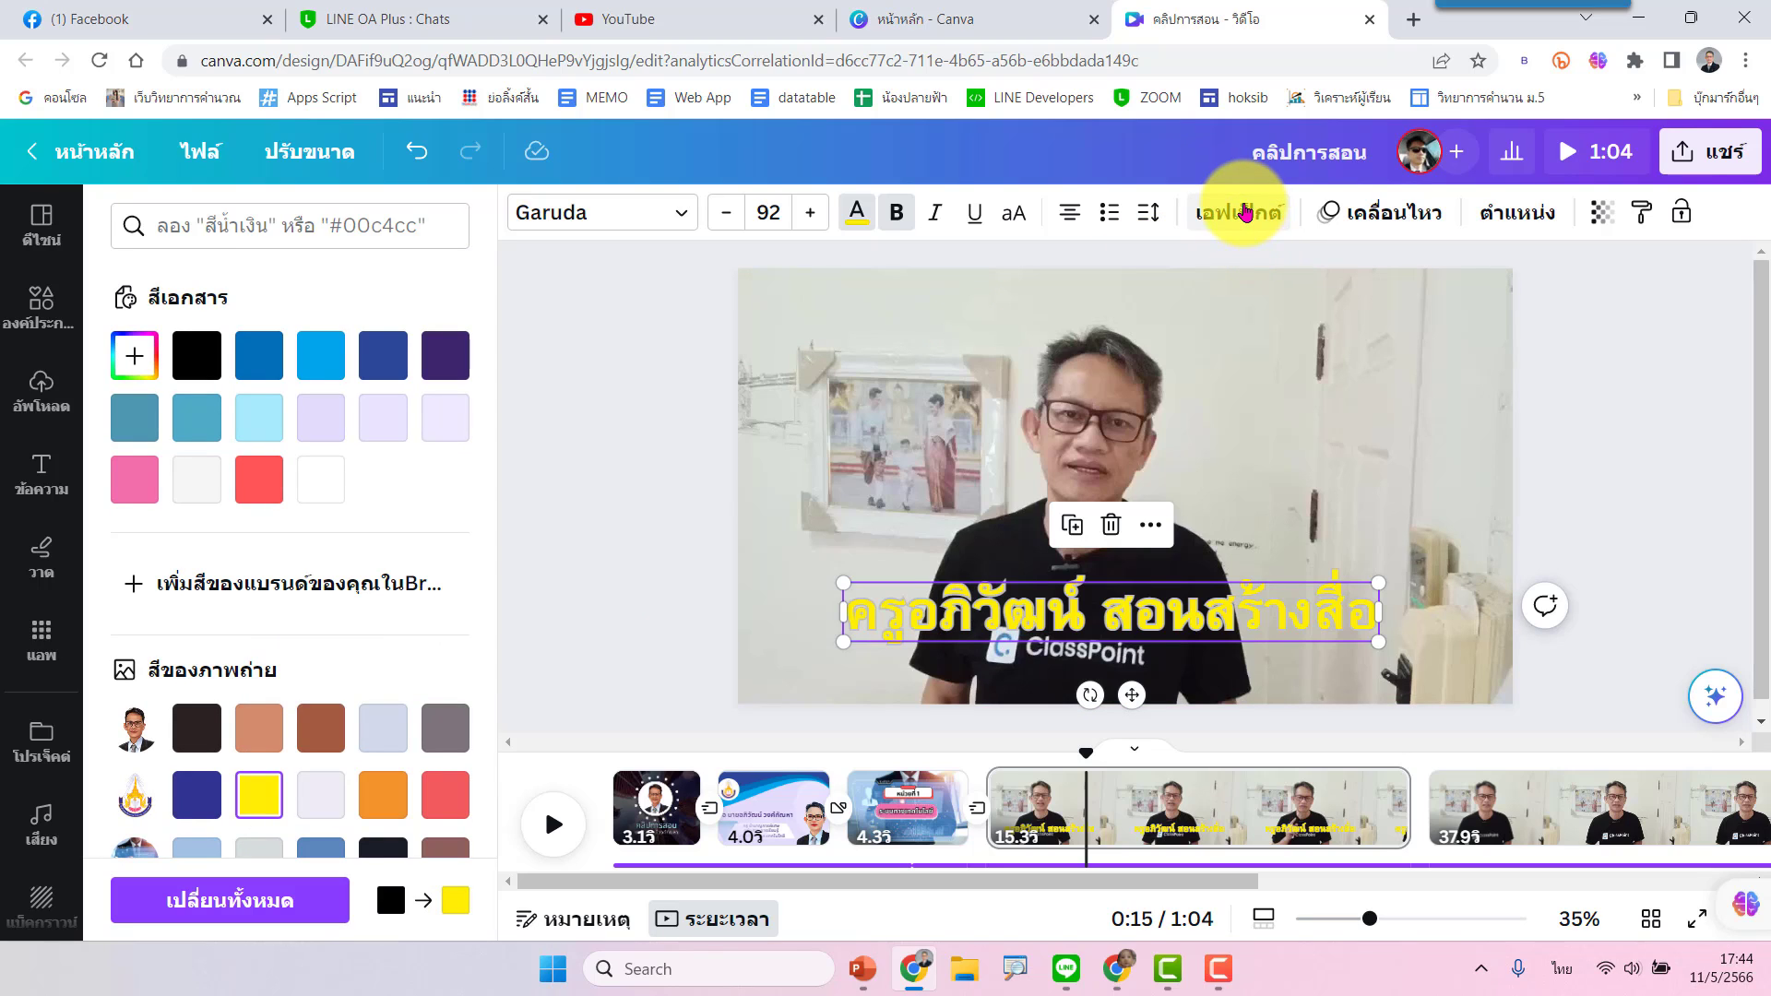
Apply the Background effect for a cream box and set the caption text back to black
left_click(1246, 212)
scroll(314, 619, "down", 3)
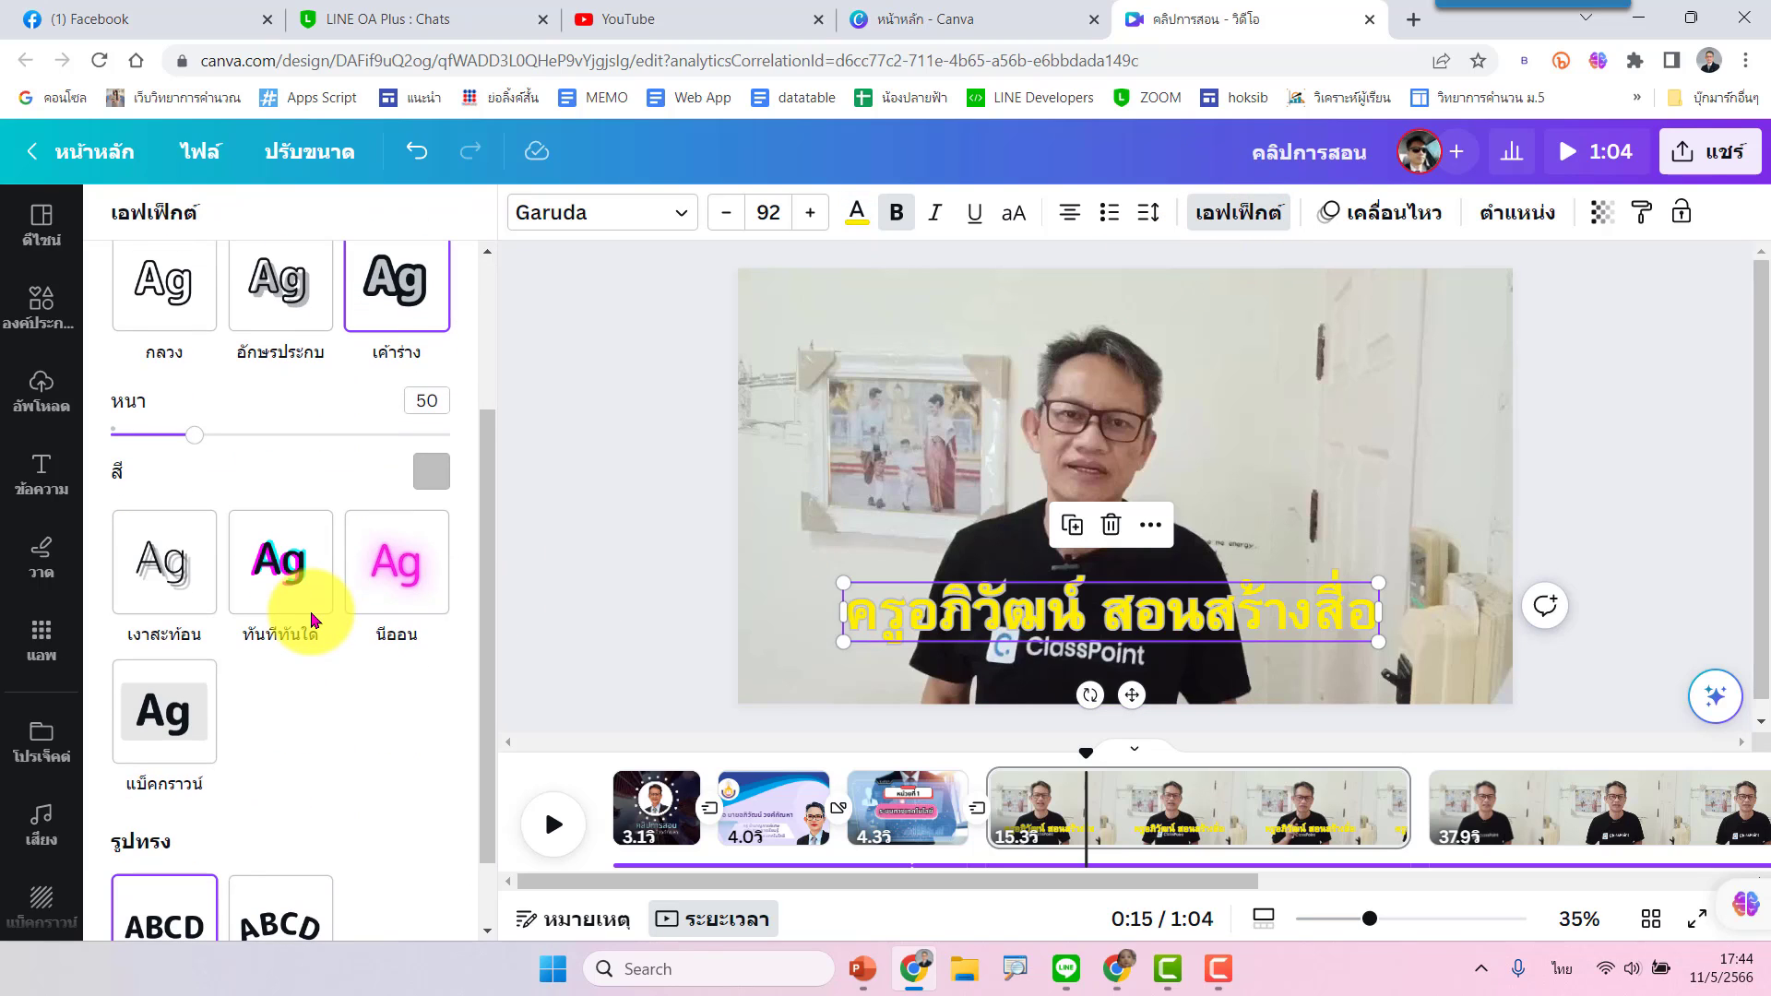
left_click(171, 711)
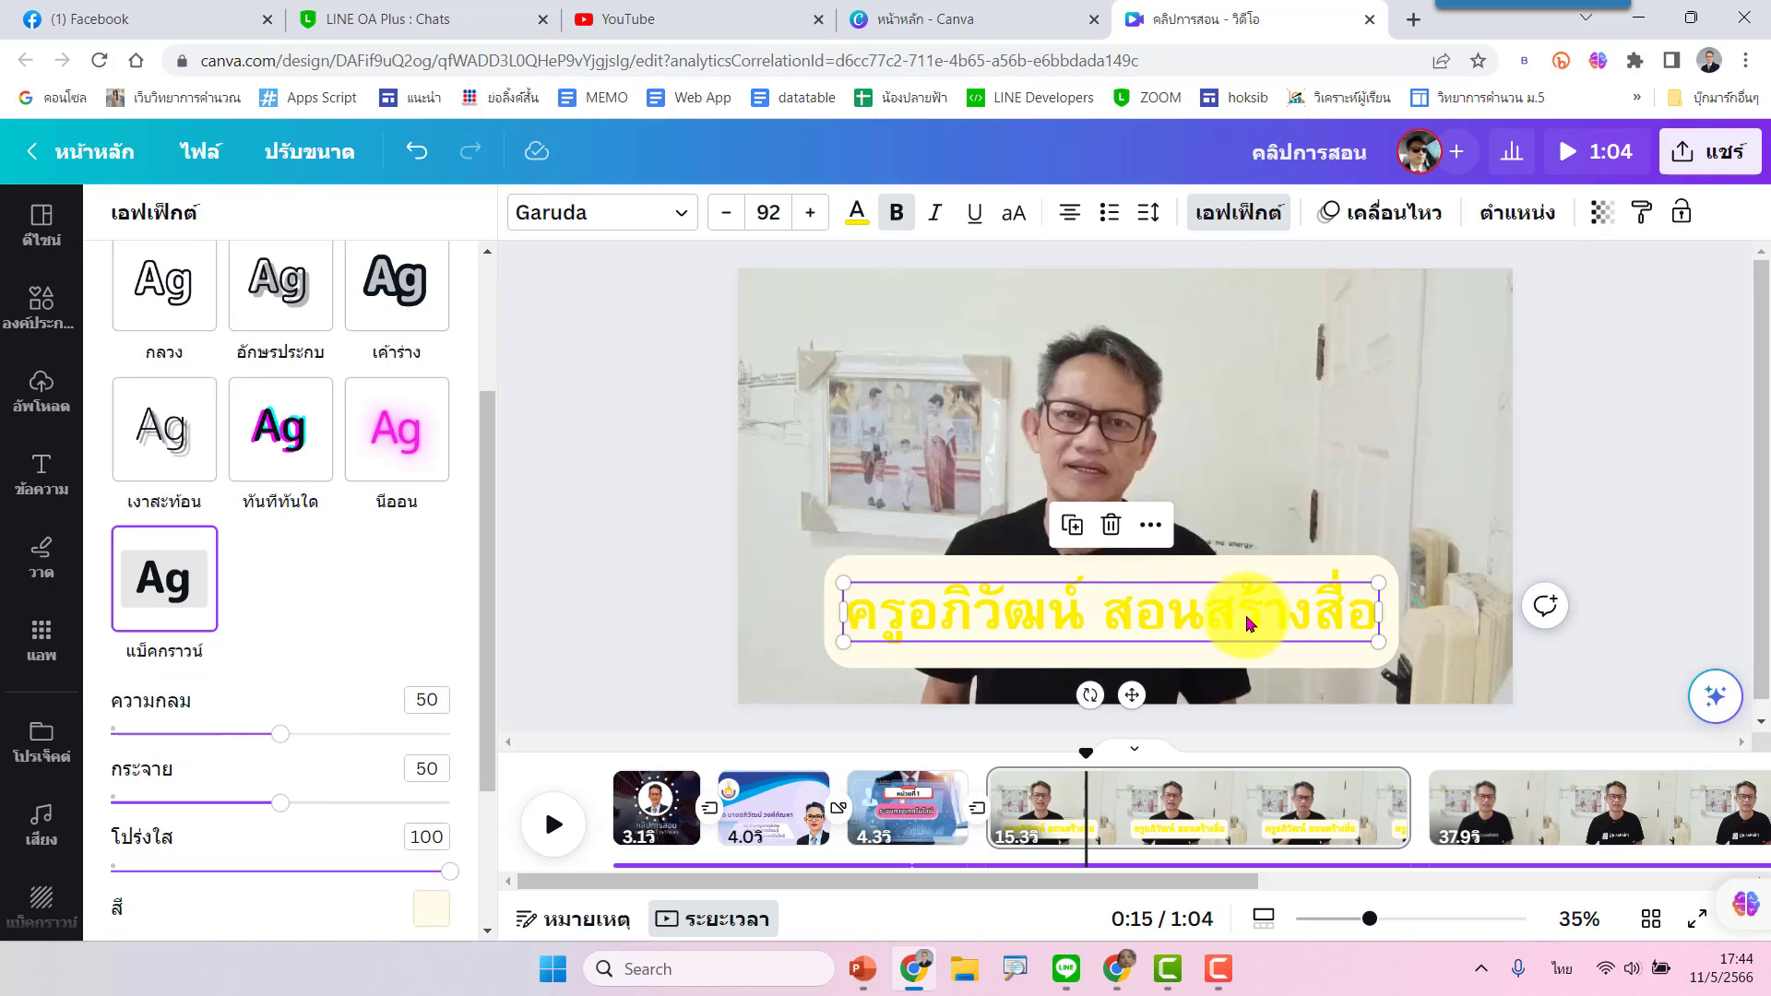
left_click(859, 214)
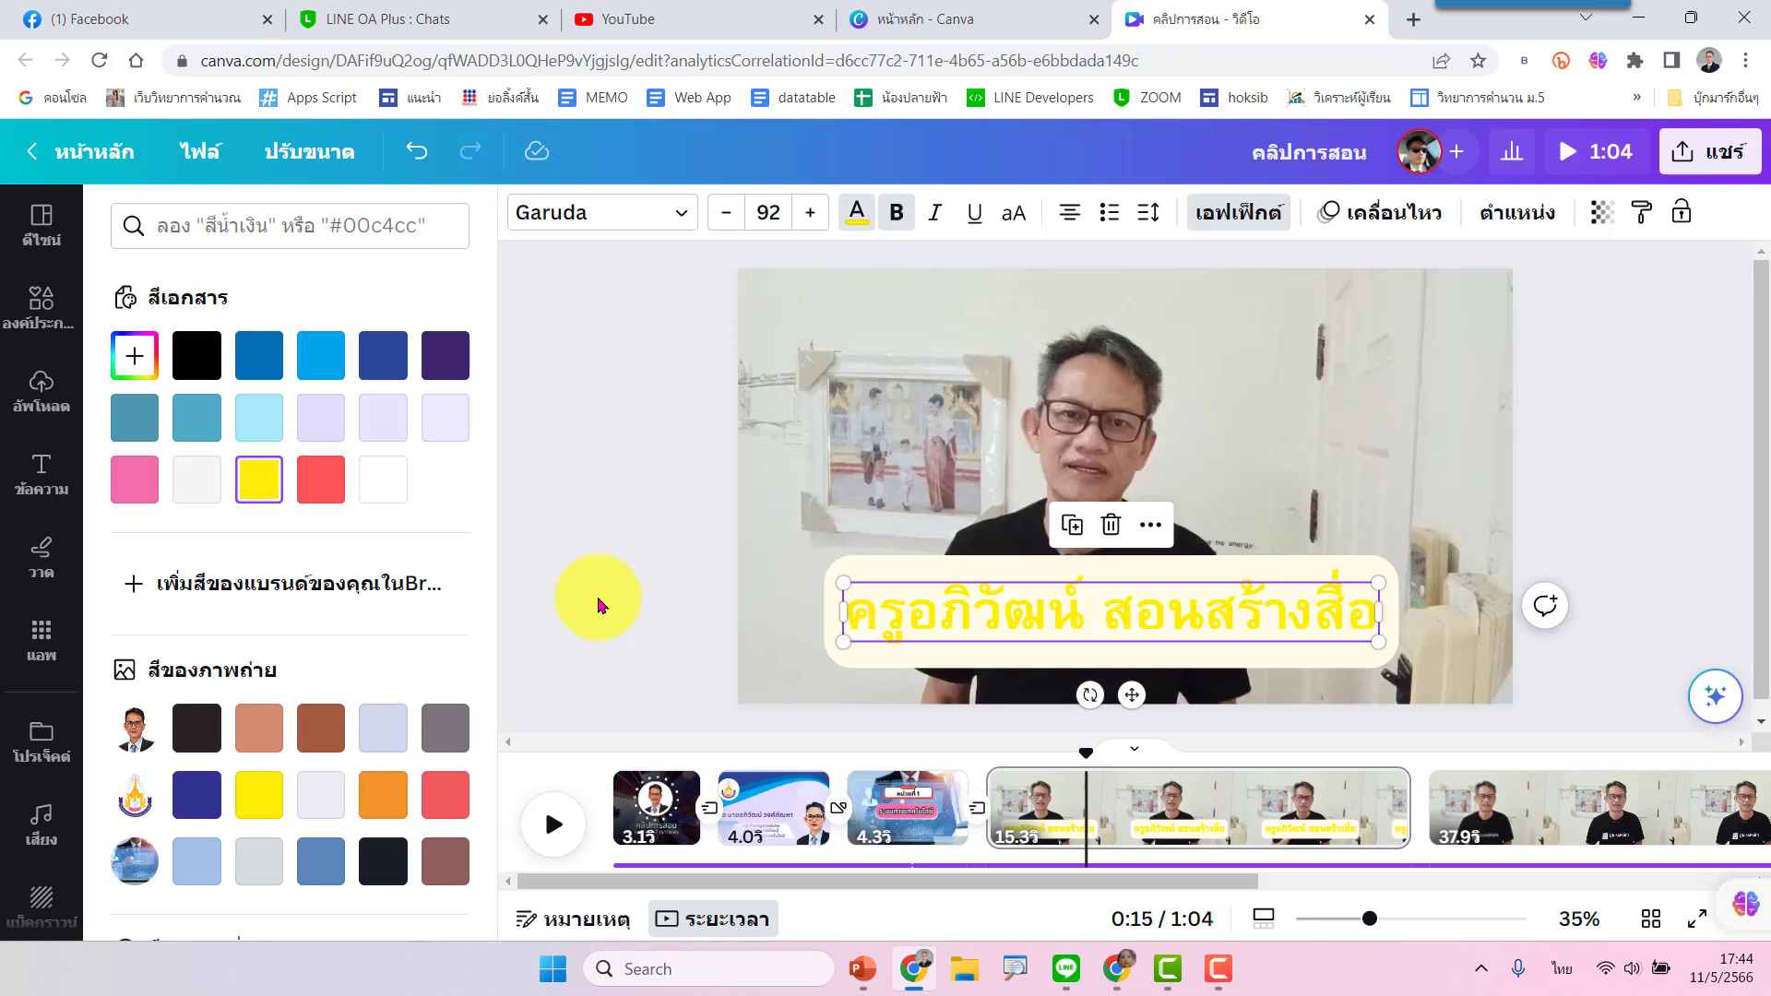
left_click(206, 356)
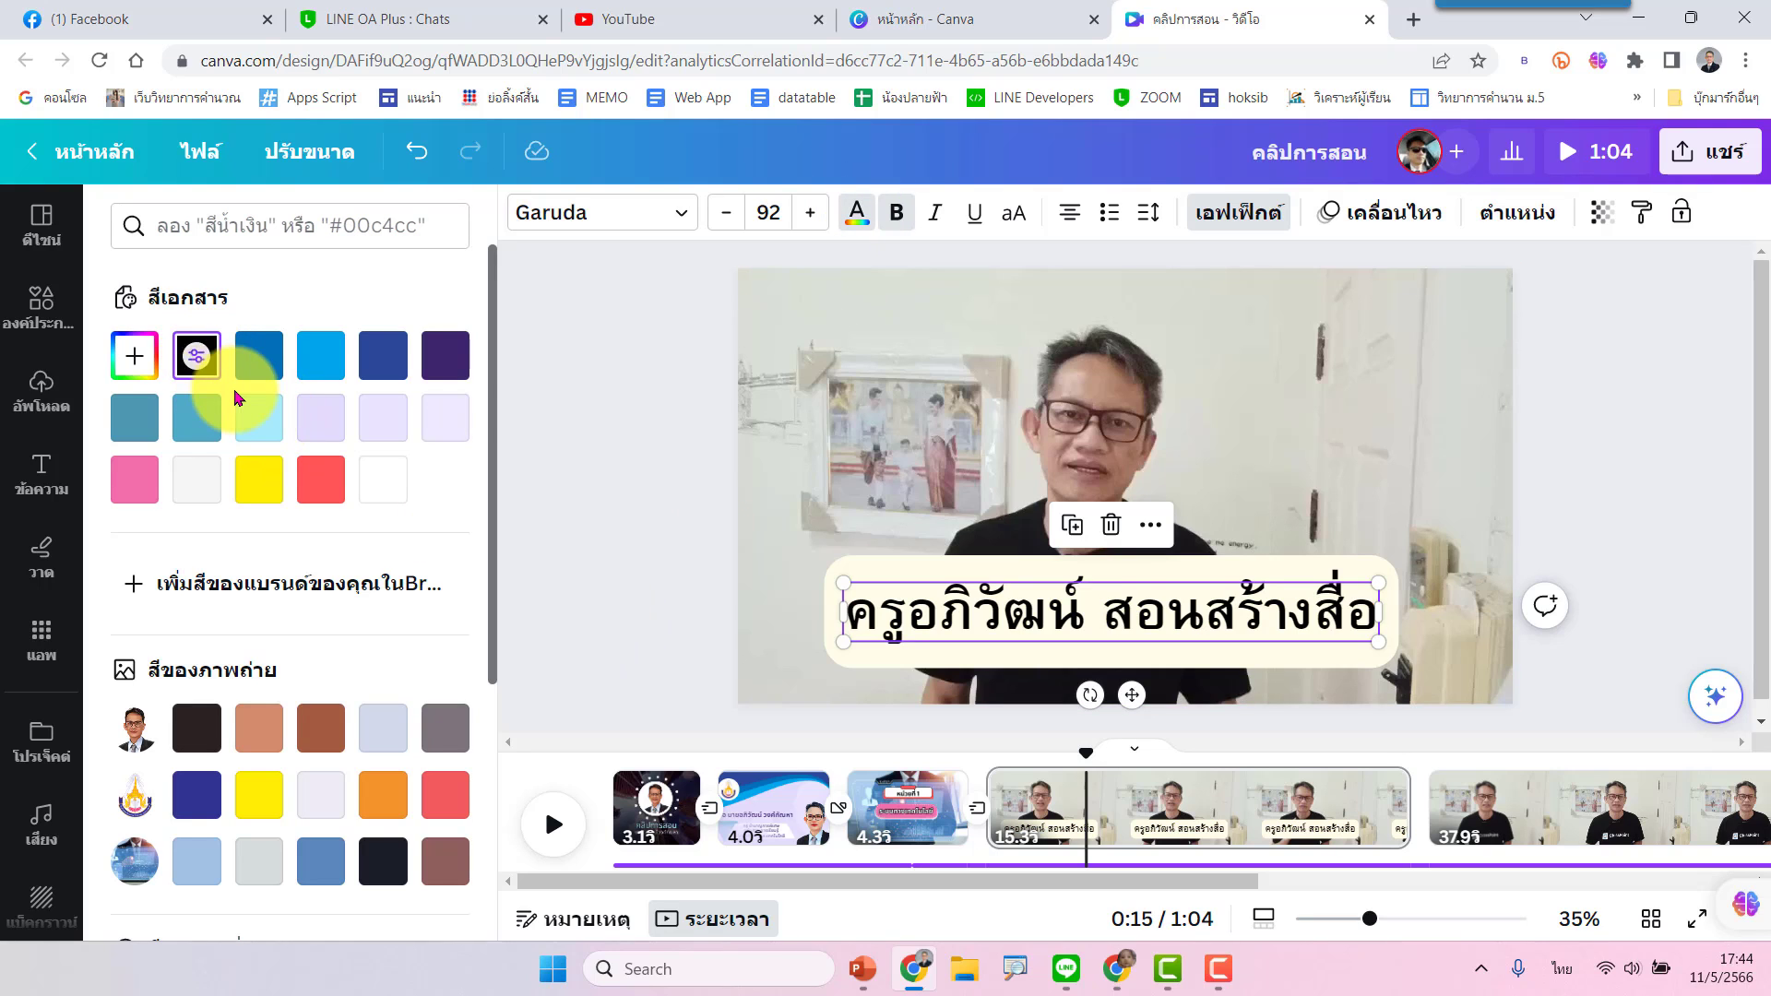
Change the caption font to Barlow Bold, shrink it to size 72.9, and move it lower
left_click(580, 215)
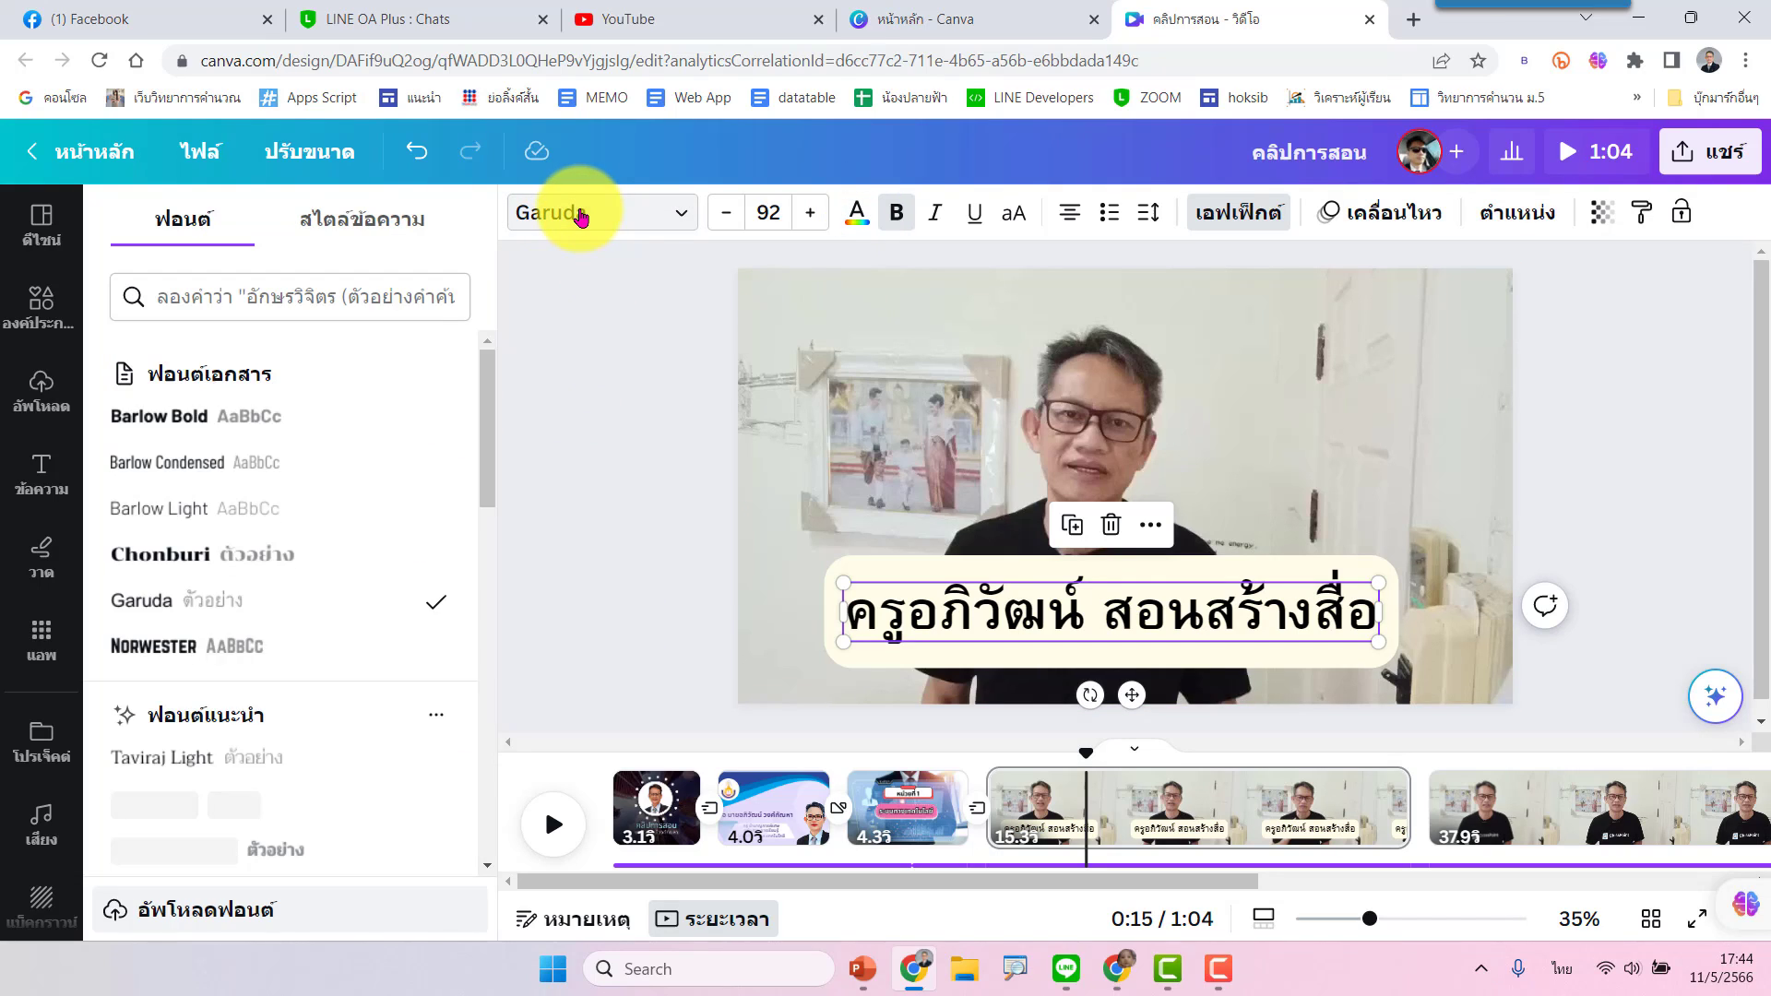
left_click(231, 418)
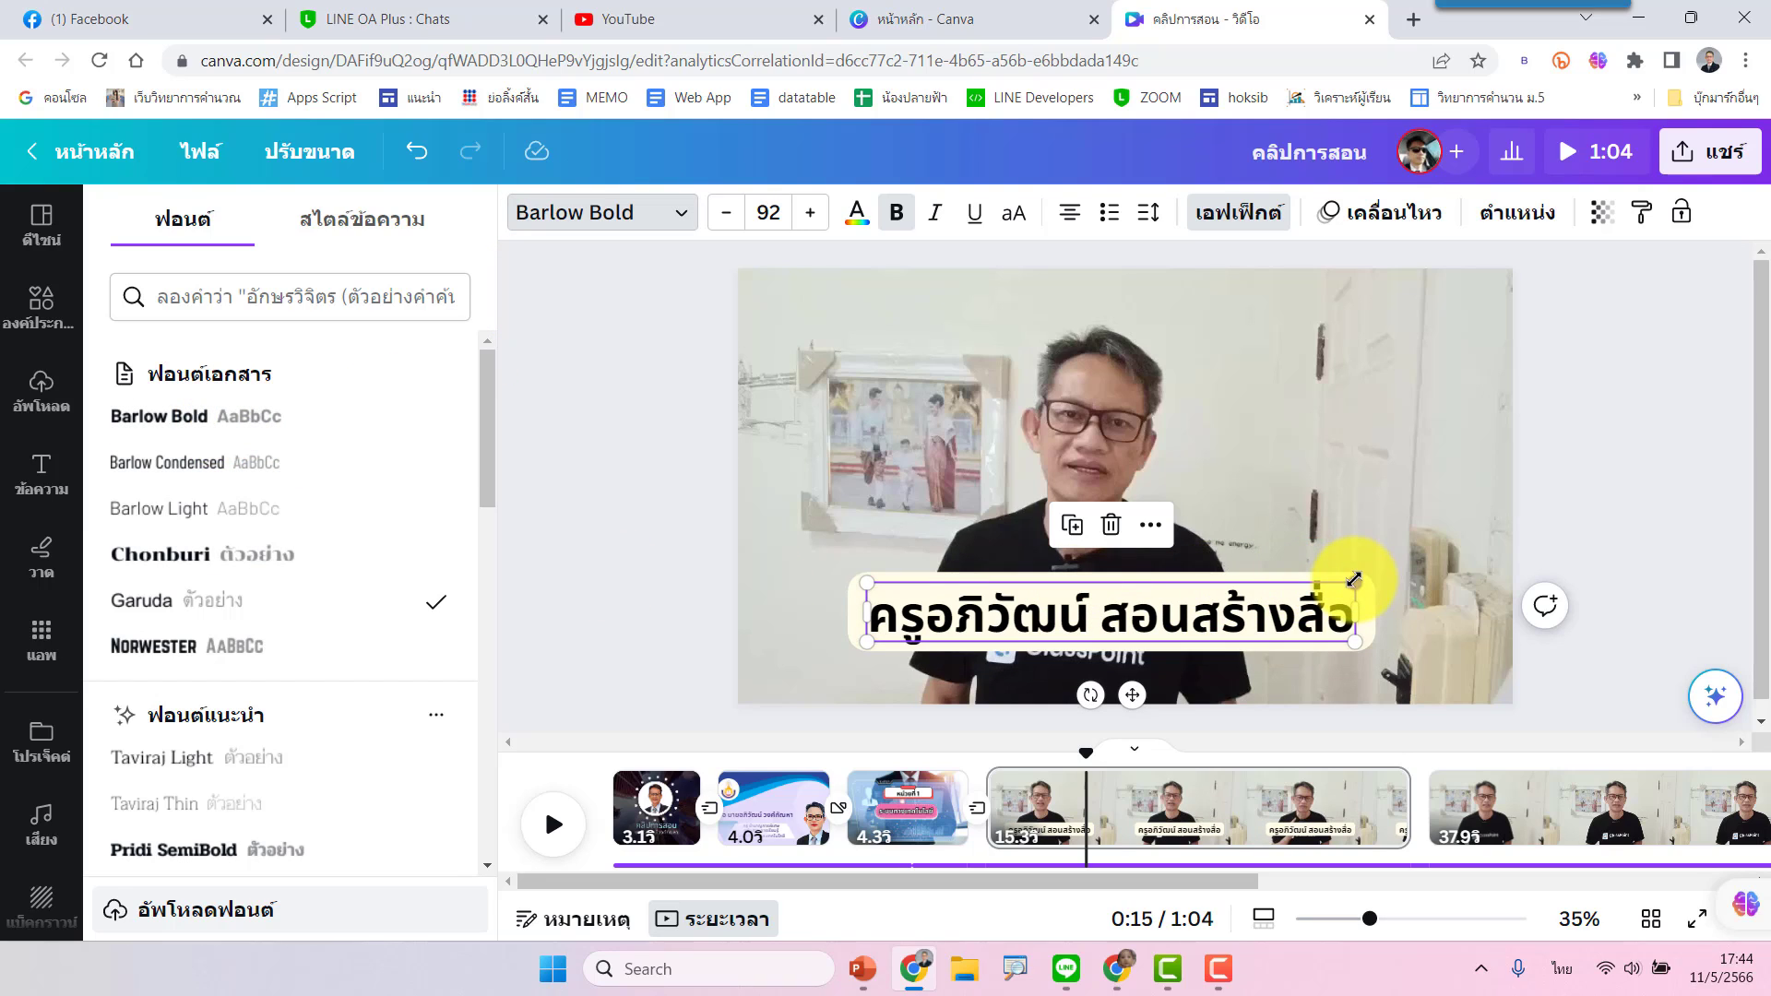
left_click_drag(1353, 580, 1253, 595)
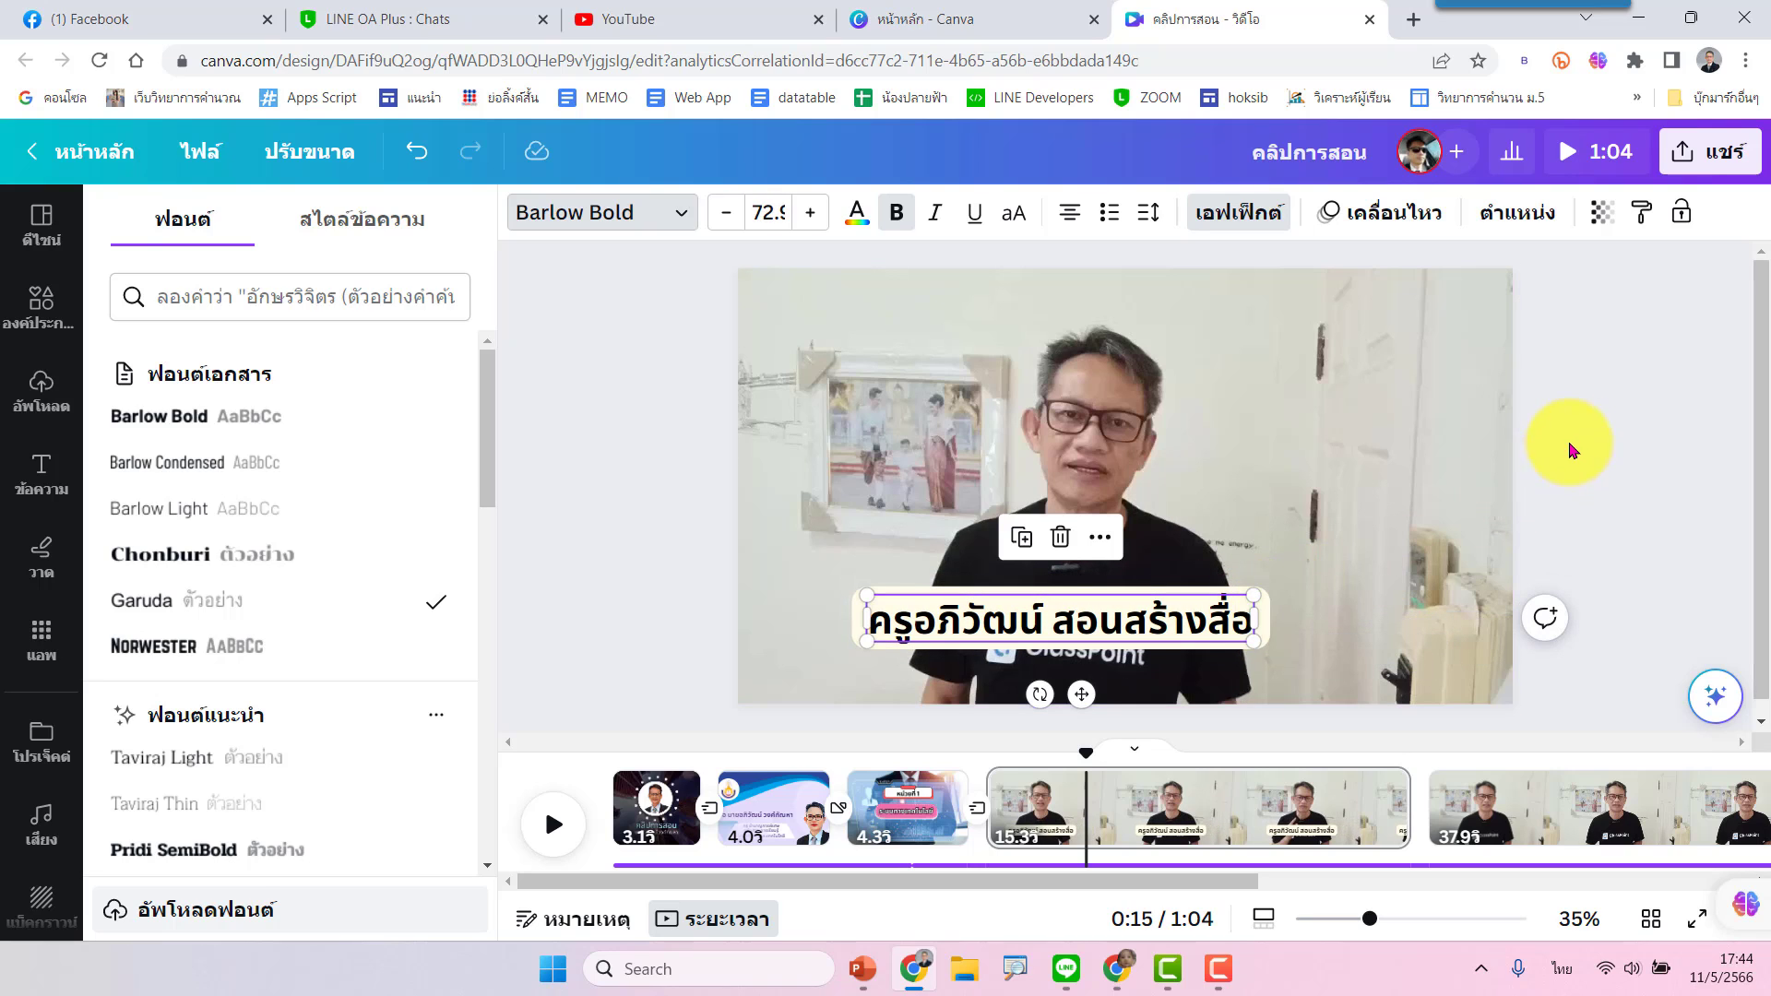
left_click_drag(1245, 613, 1259, 629)
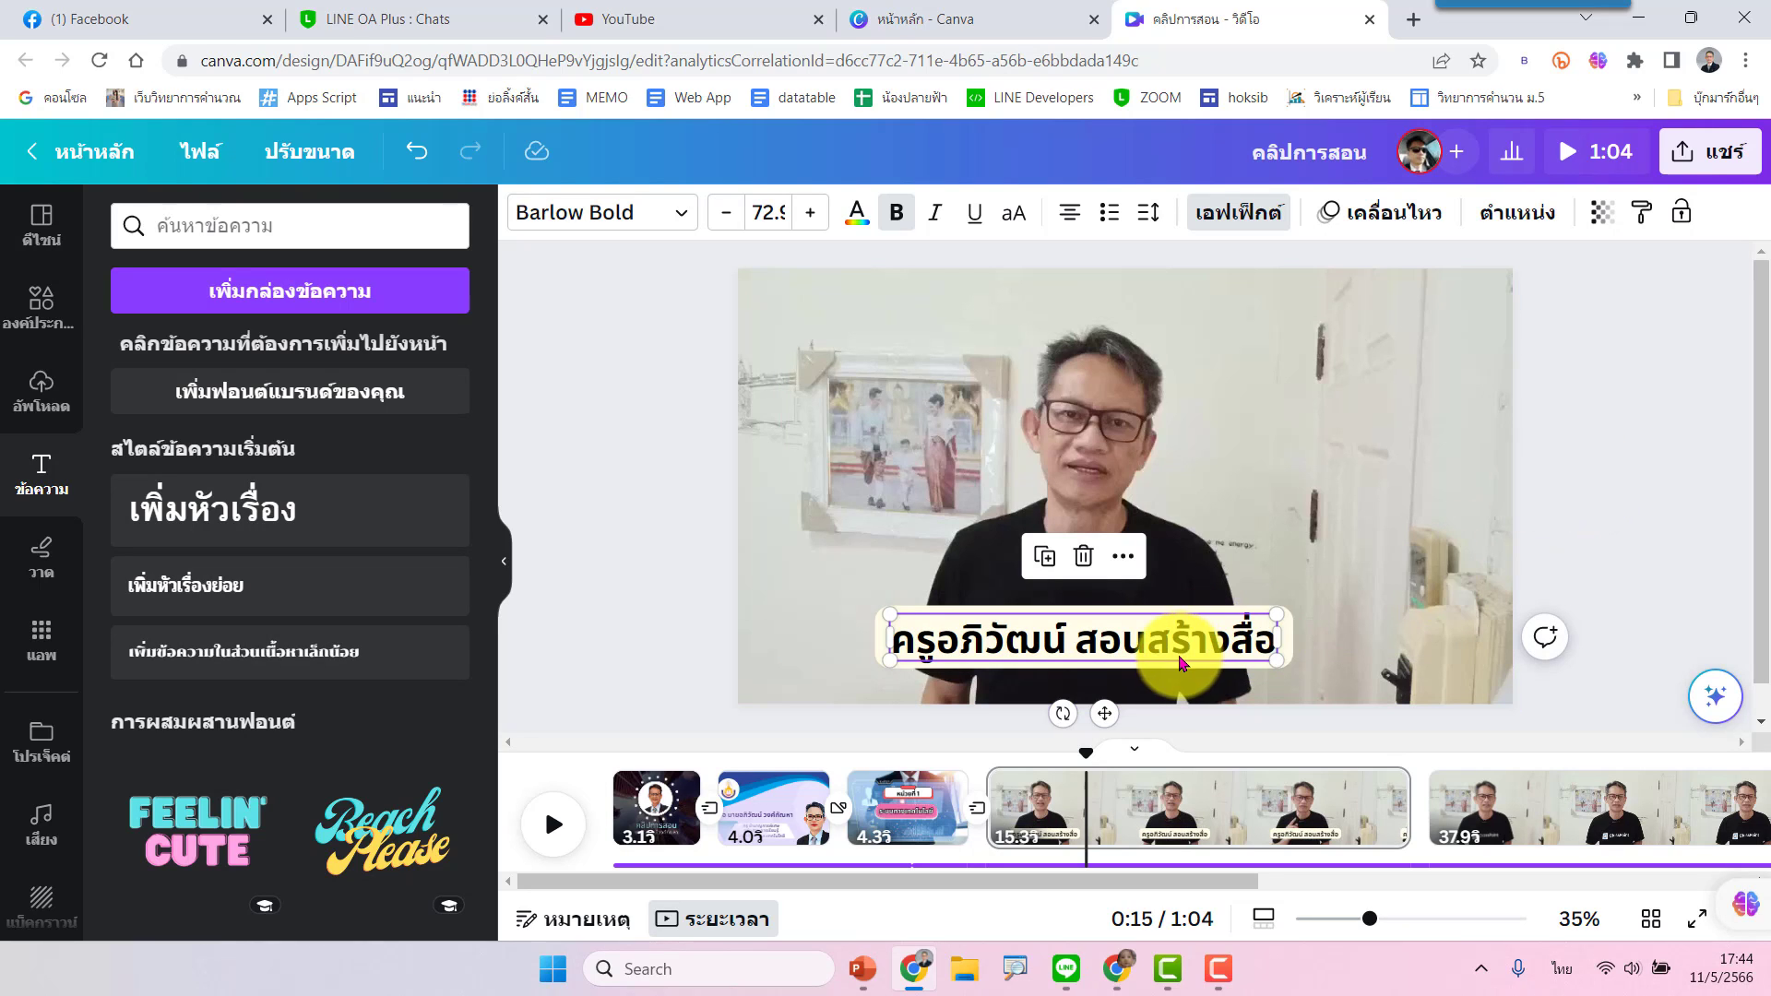
mouse_move(1076, 761)
left_mouse_down()
mouse_move(1046, 773)
mouse_move(1364, 782)
mouse_move(1010, 791)
left_mouse_up()
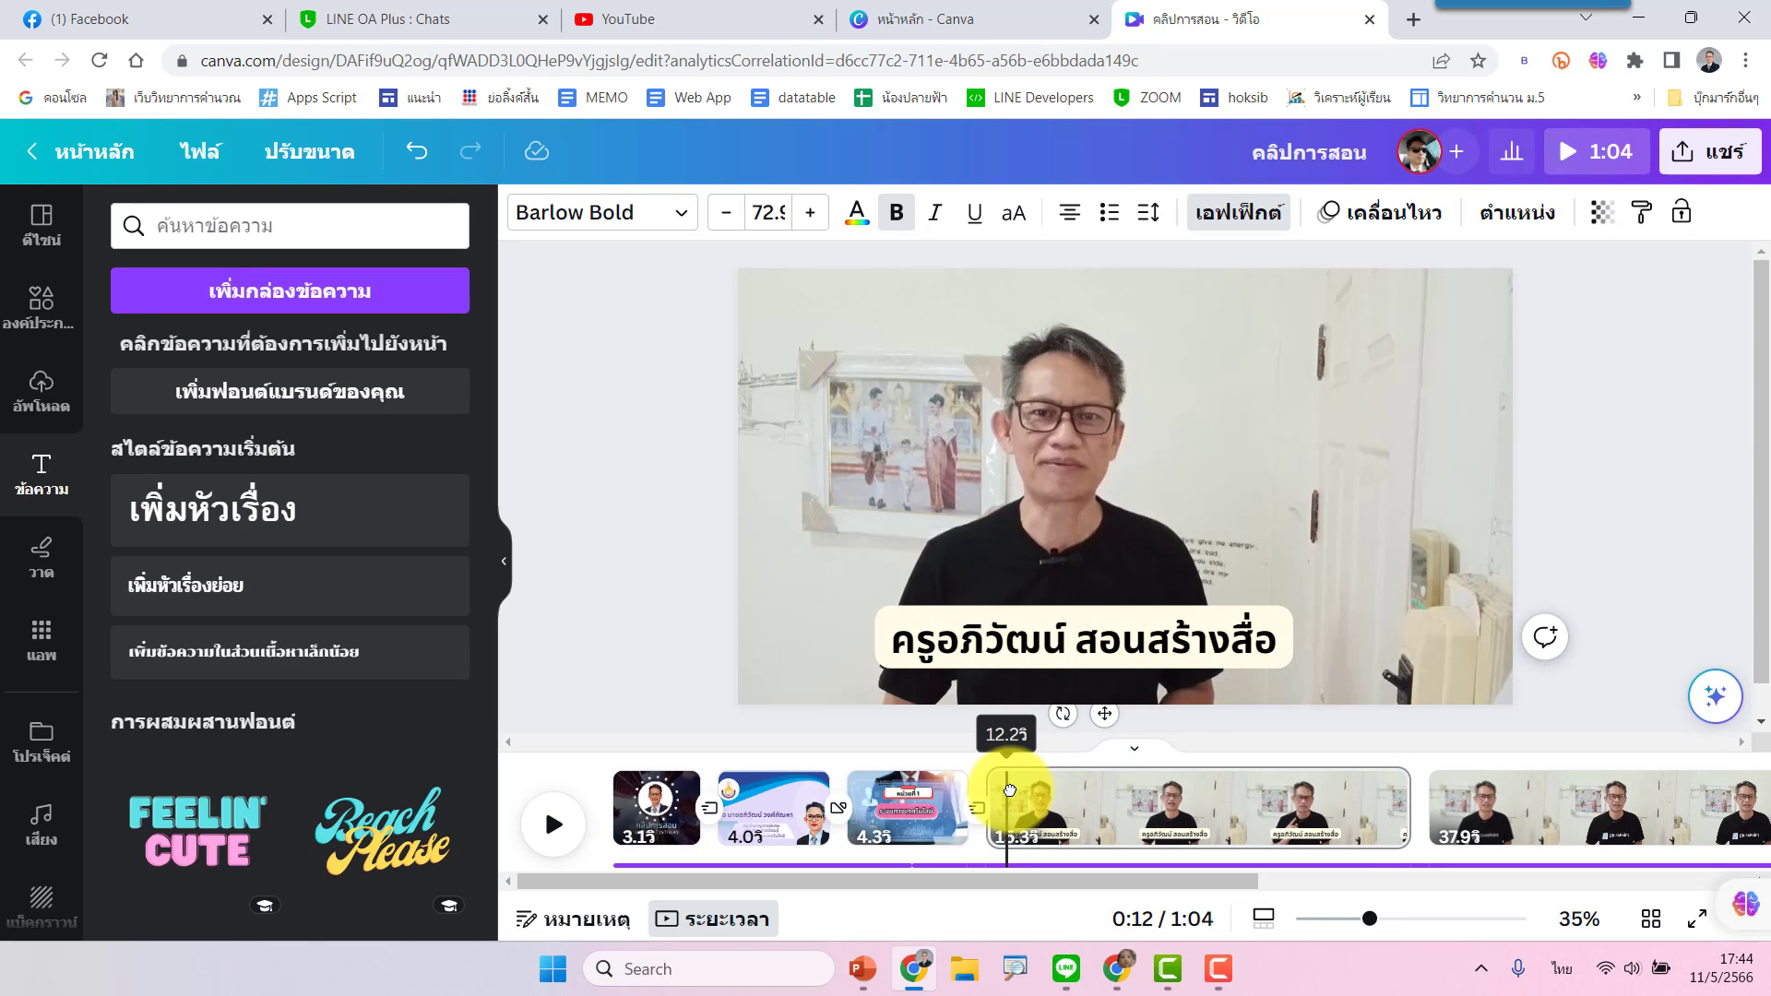
left_click_drag(1010, 791, 998, 790)
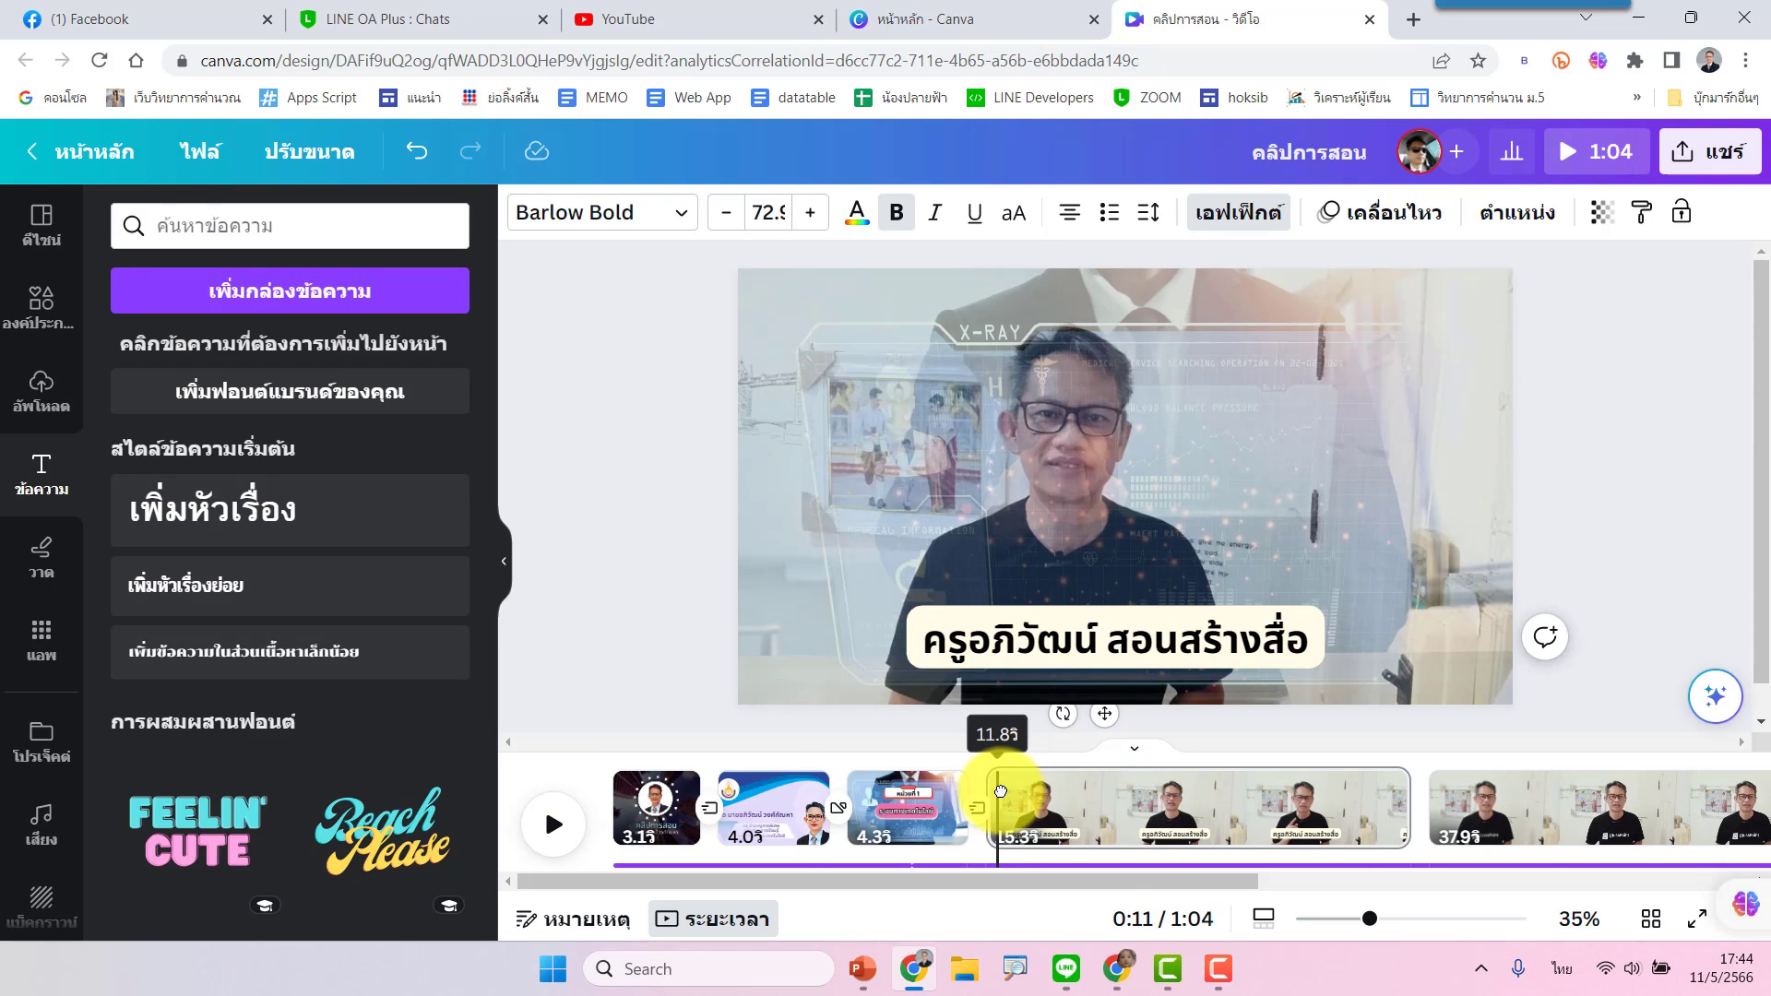
left_click(557, 829)
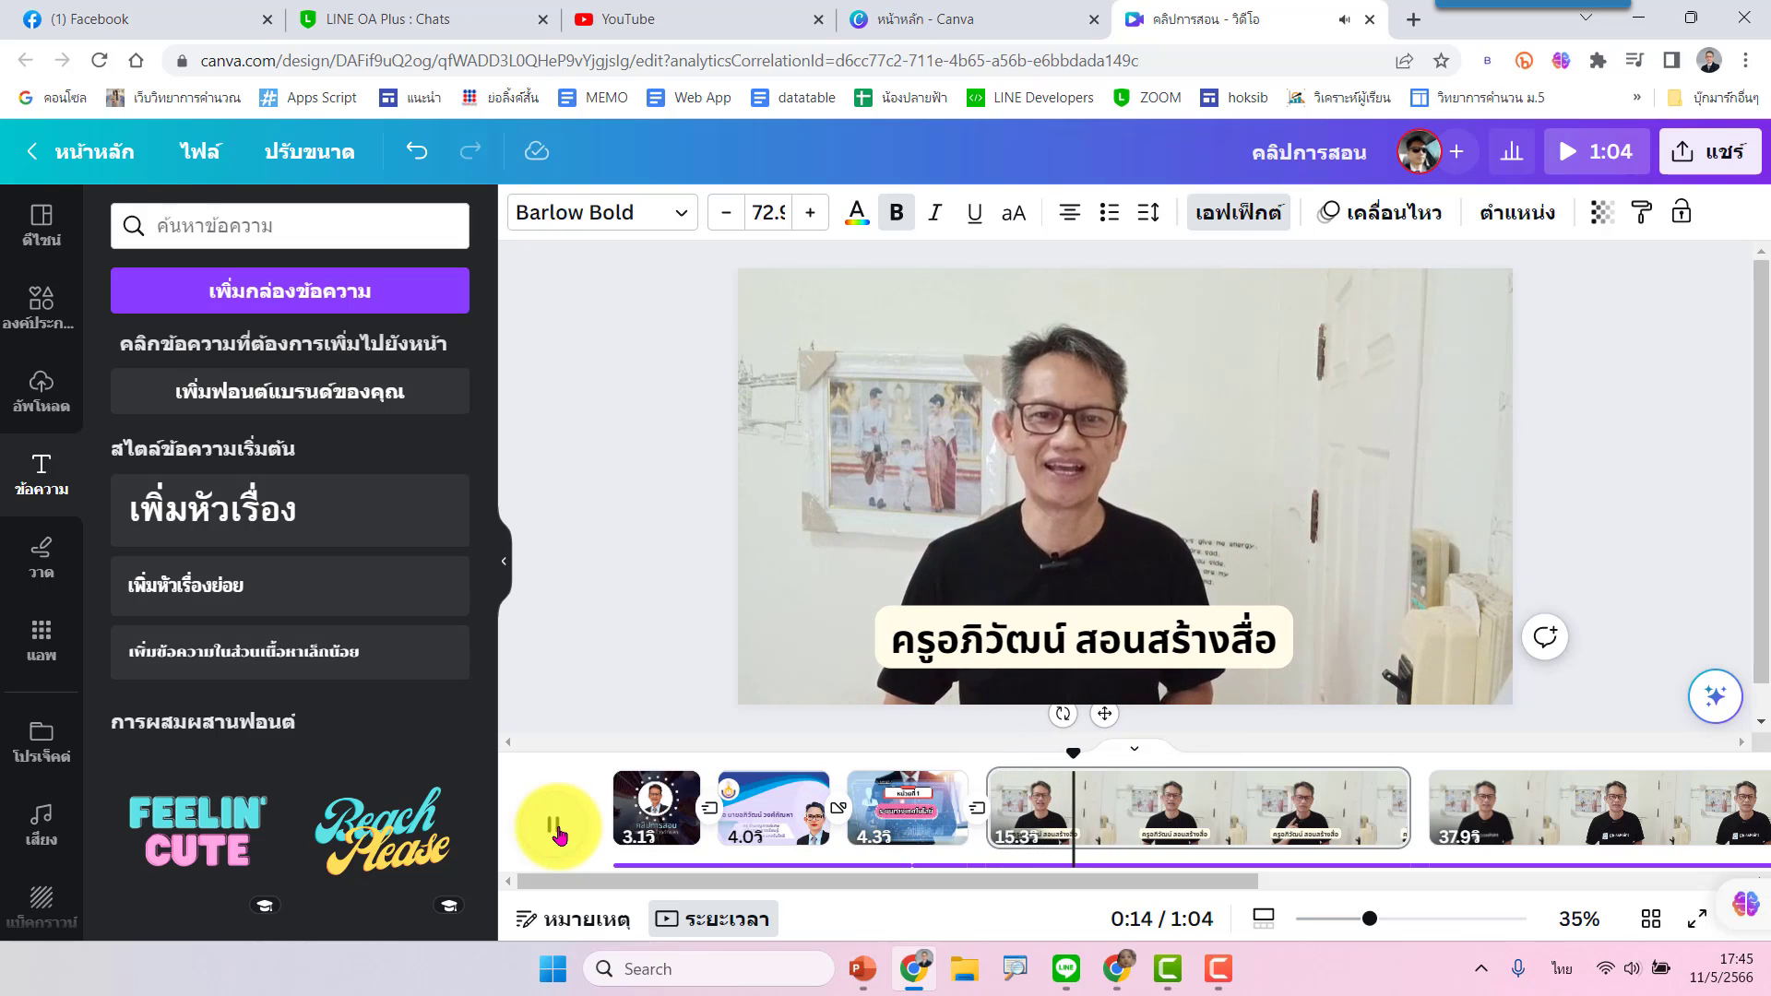
left_click(554, 826)
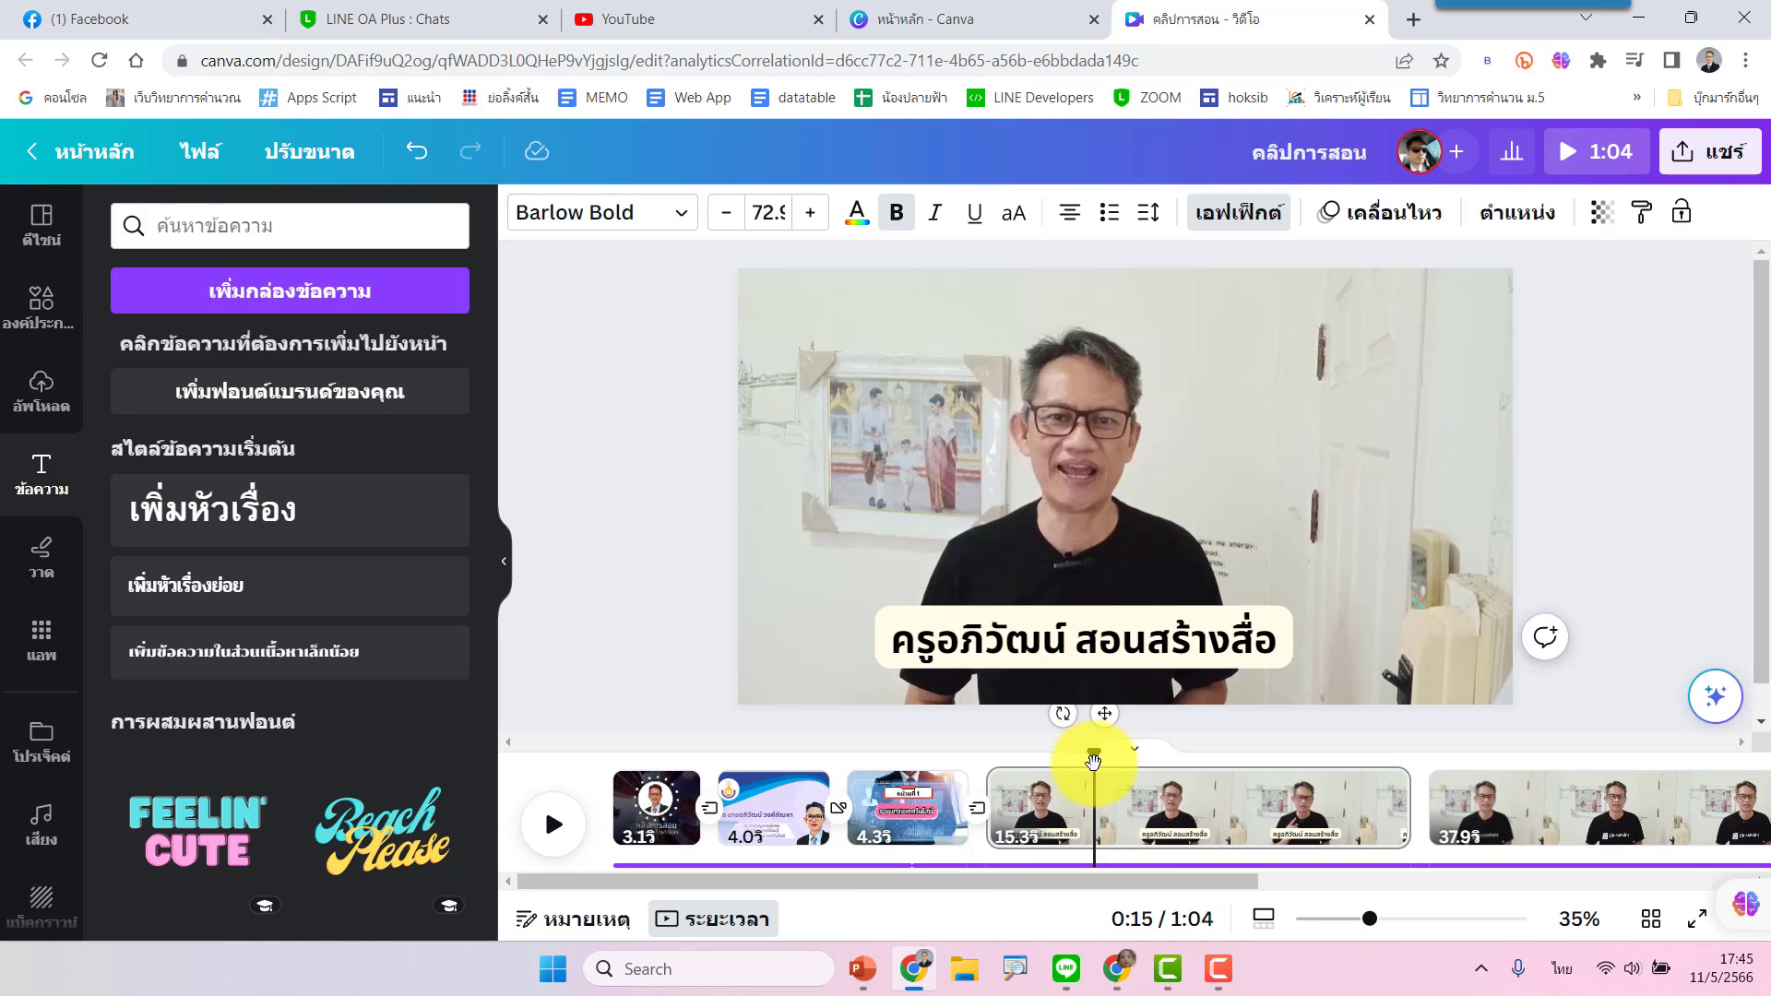
left_click_drag(1065, 757, 1057, 755)
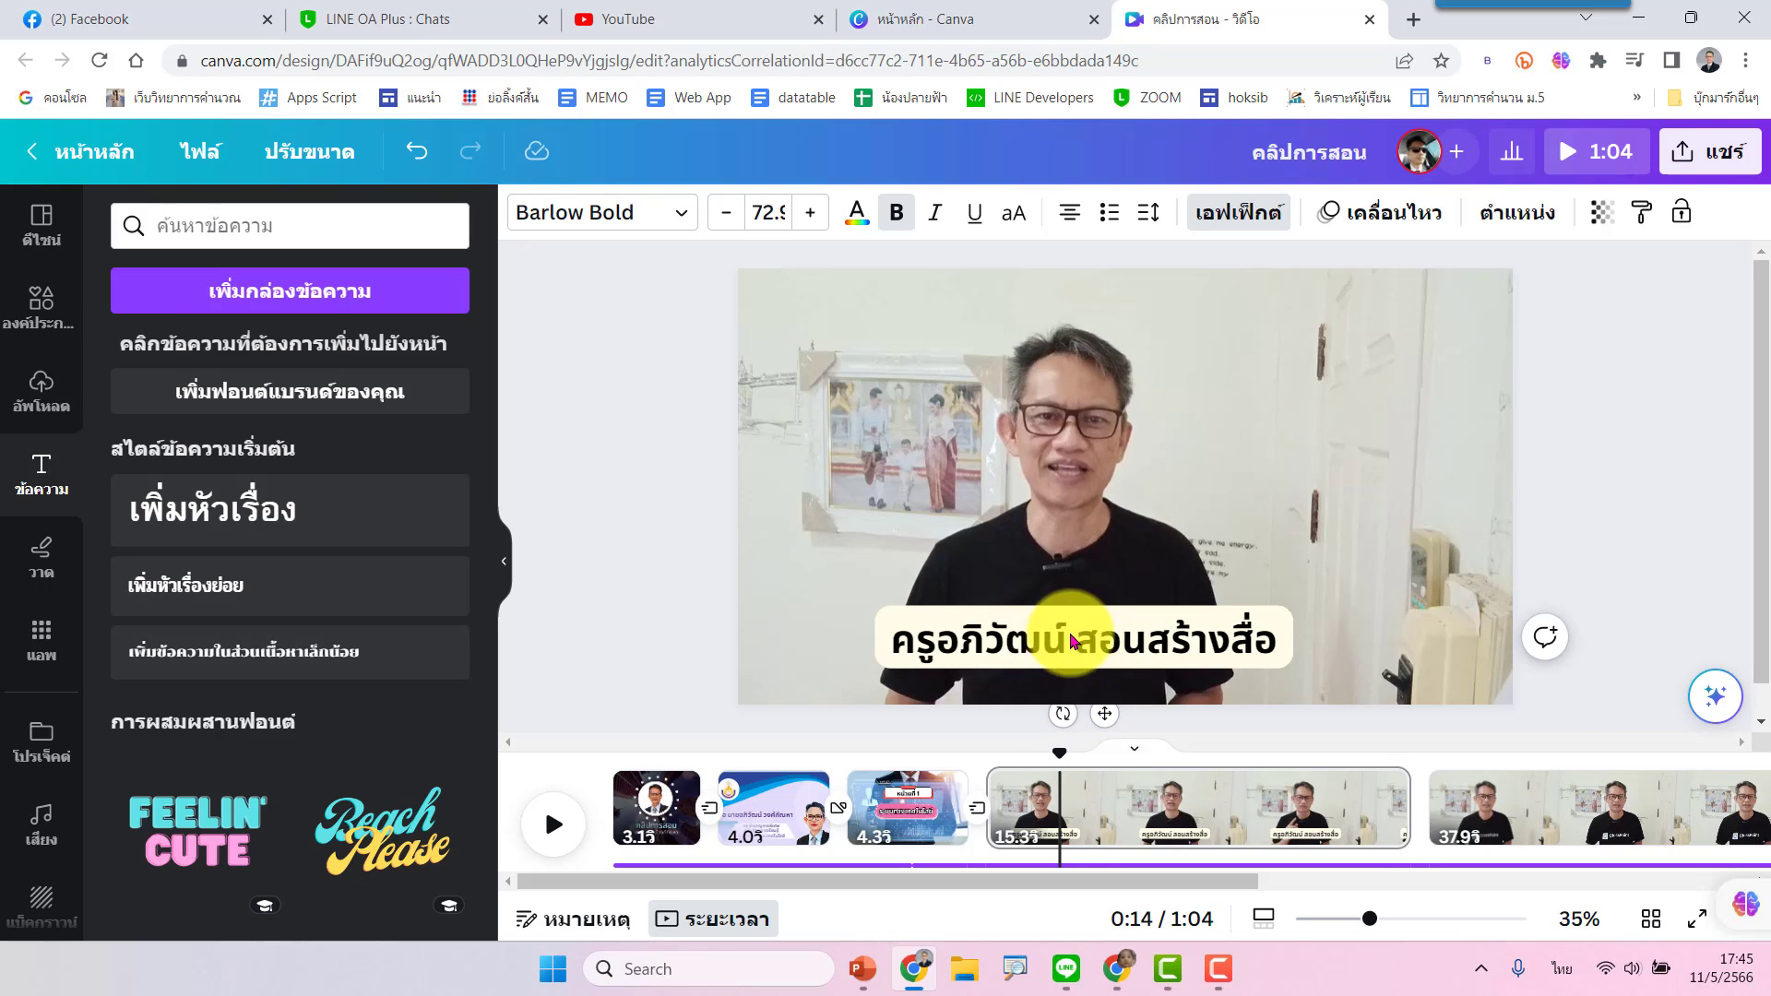
left_click(1077, 641)
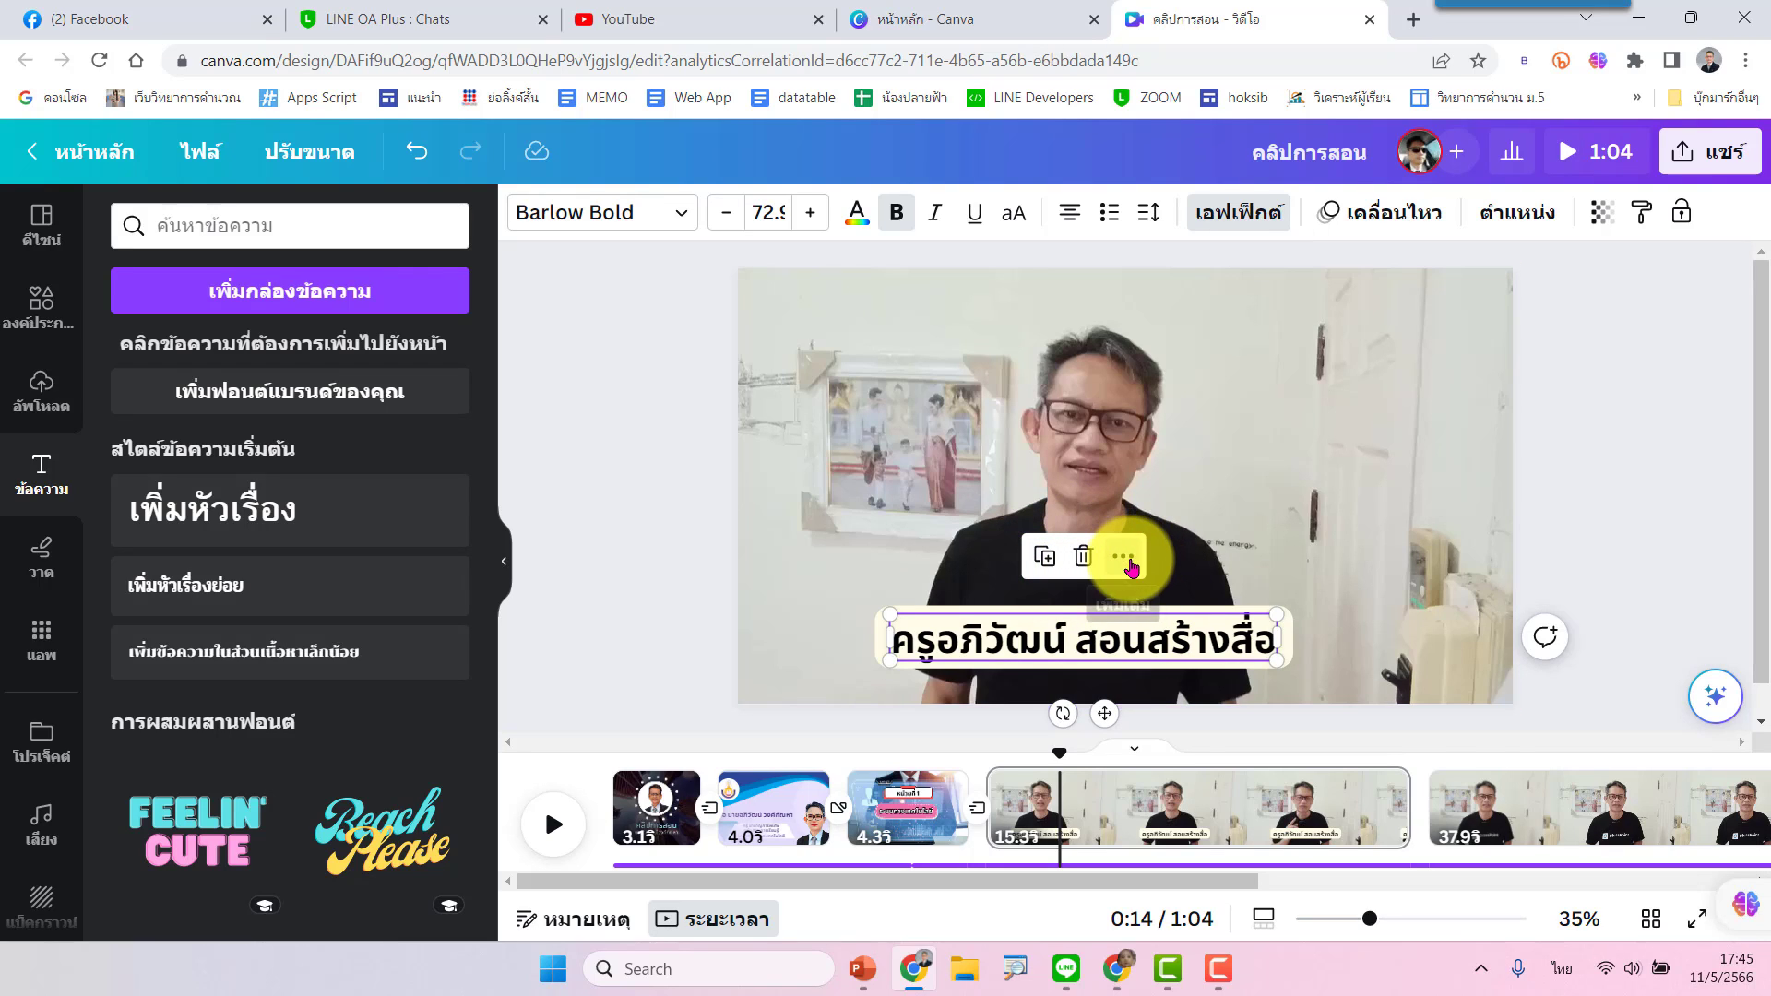
Show the caption's timing, start it later, and shorten it to about 2.2 seconds
left_click(1130, 564)
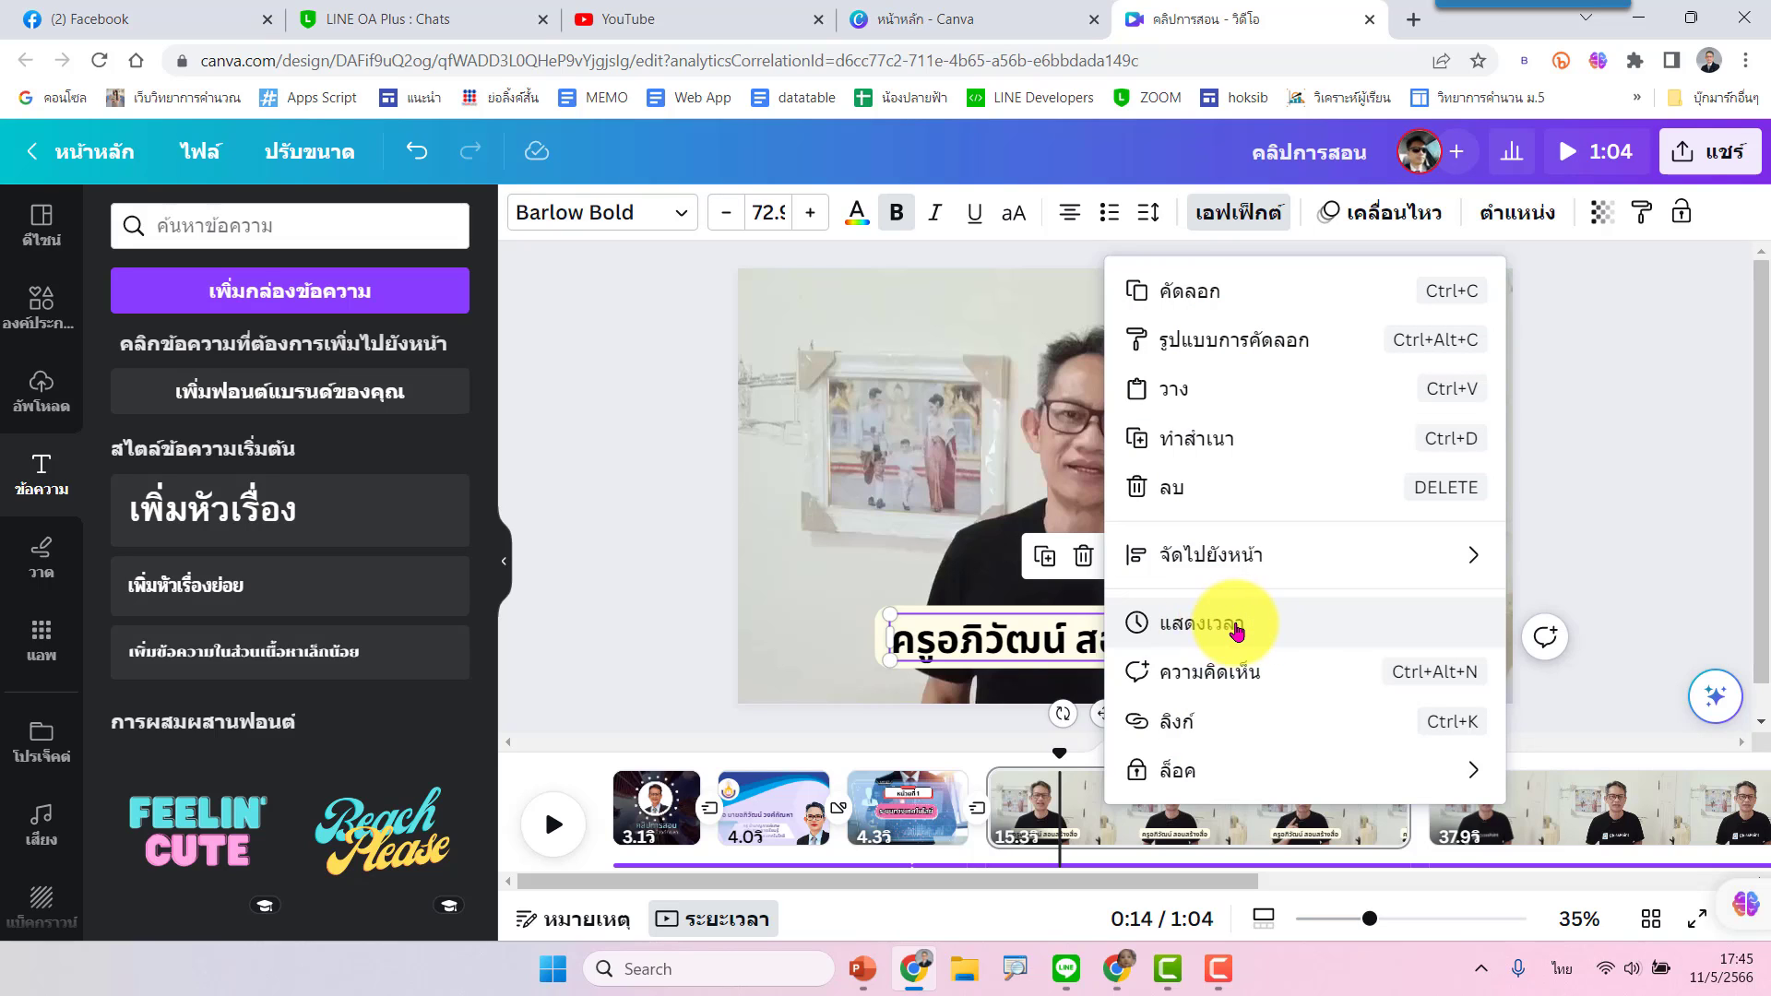
left_click(1237, 627)
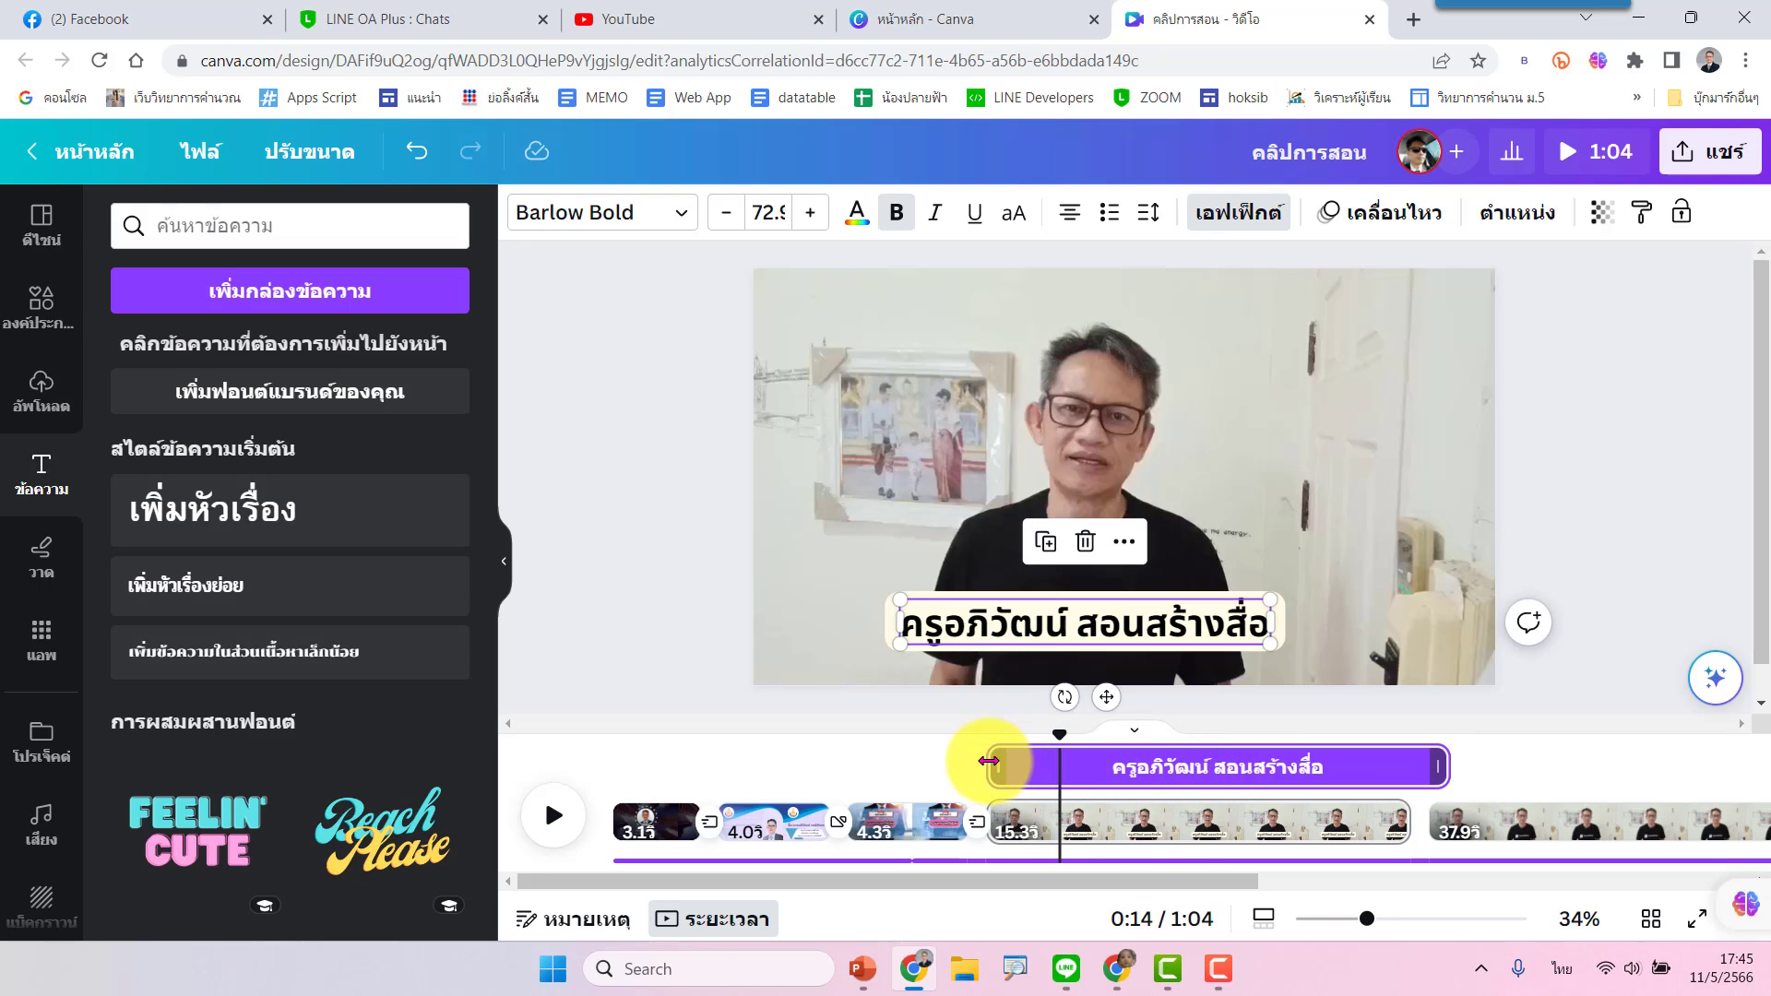
left_click_drag(988, 761, 1023, 761)
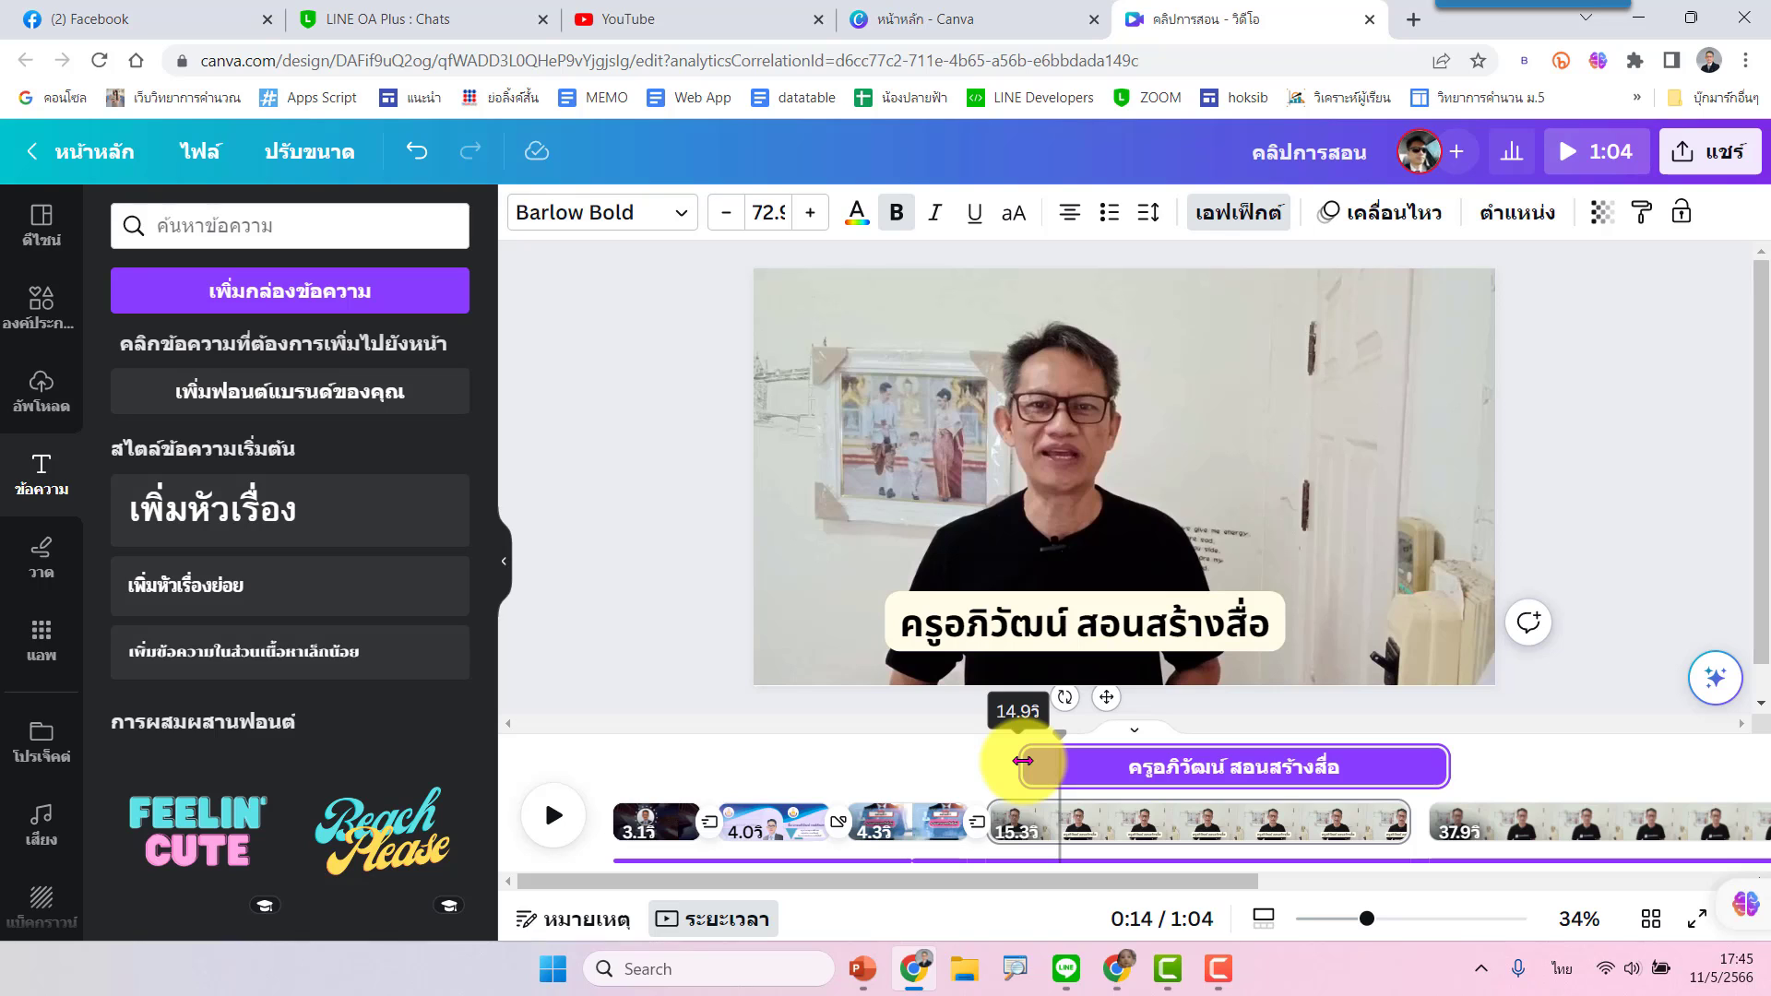
left_click(1023, 812)
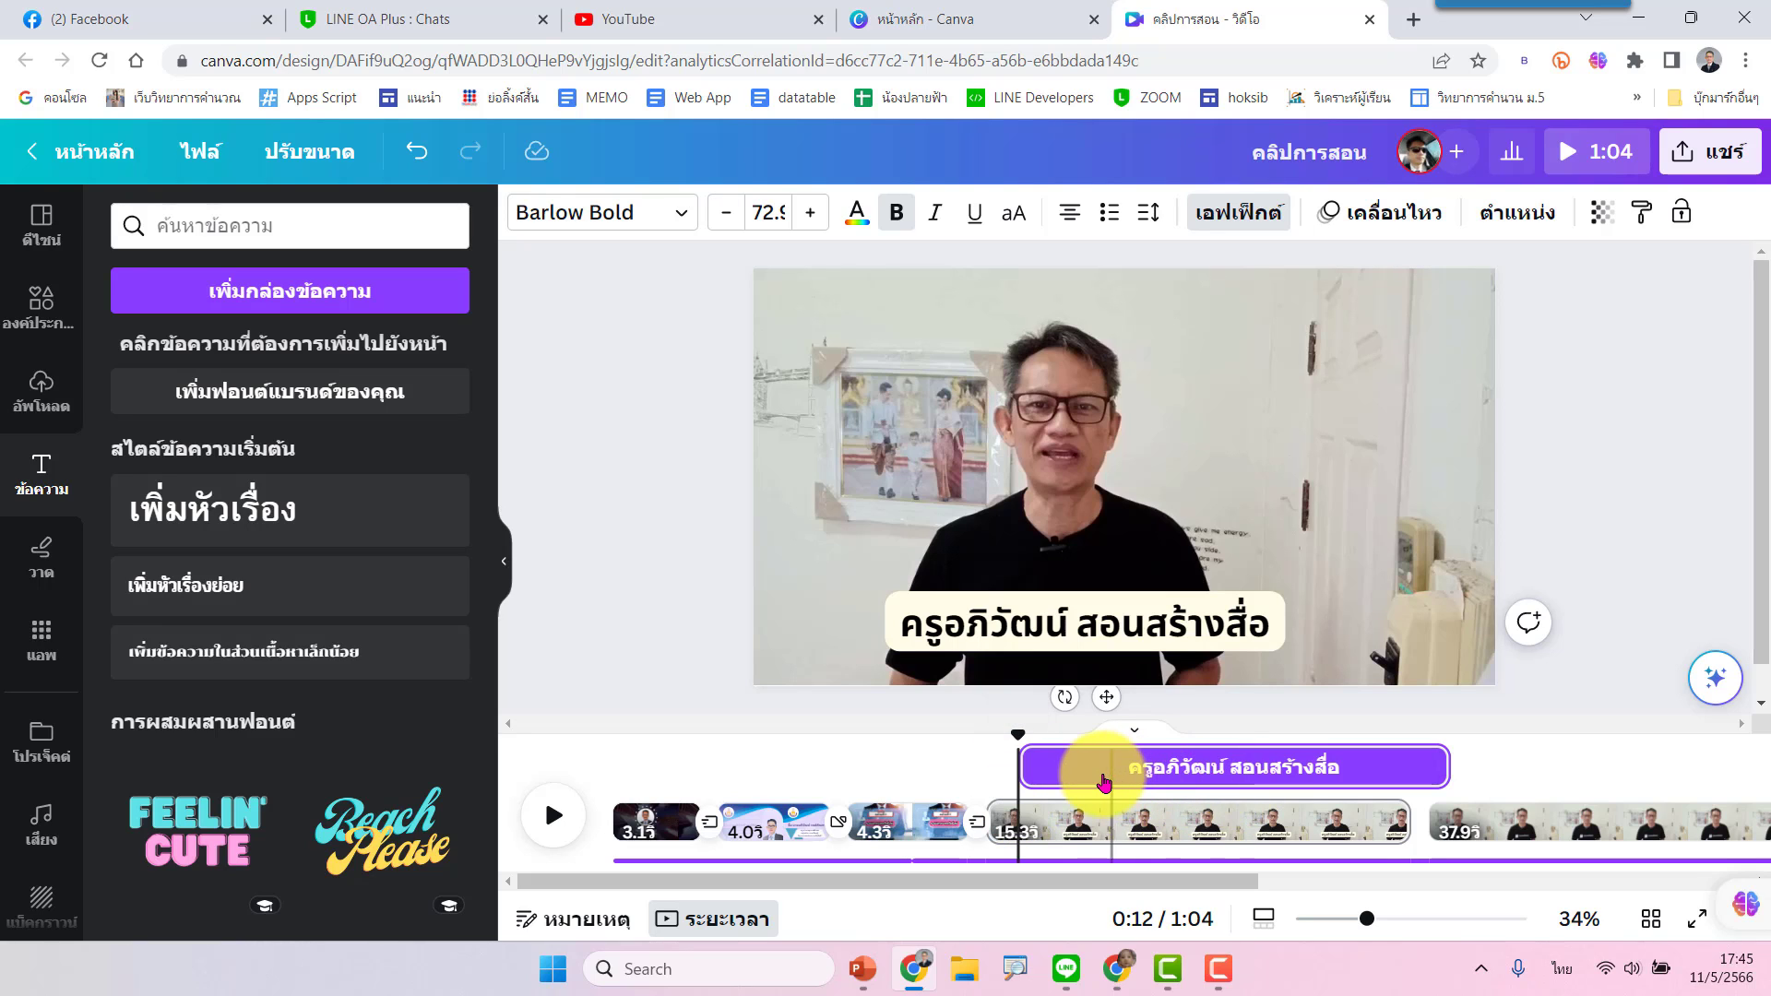
left_click_drag(1439, 770, 1112, 774)
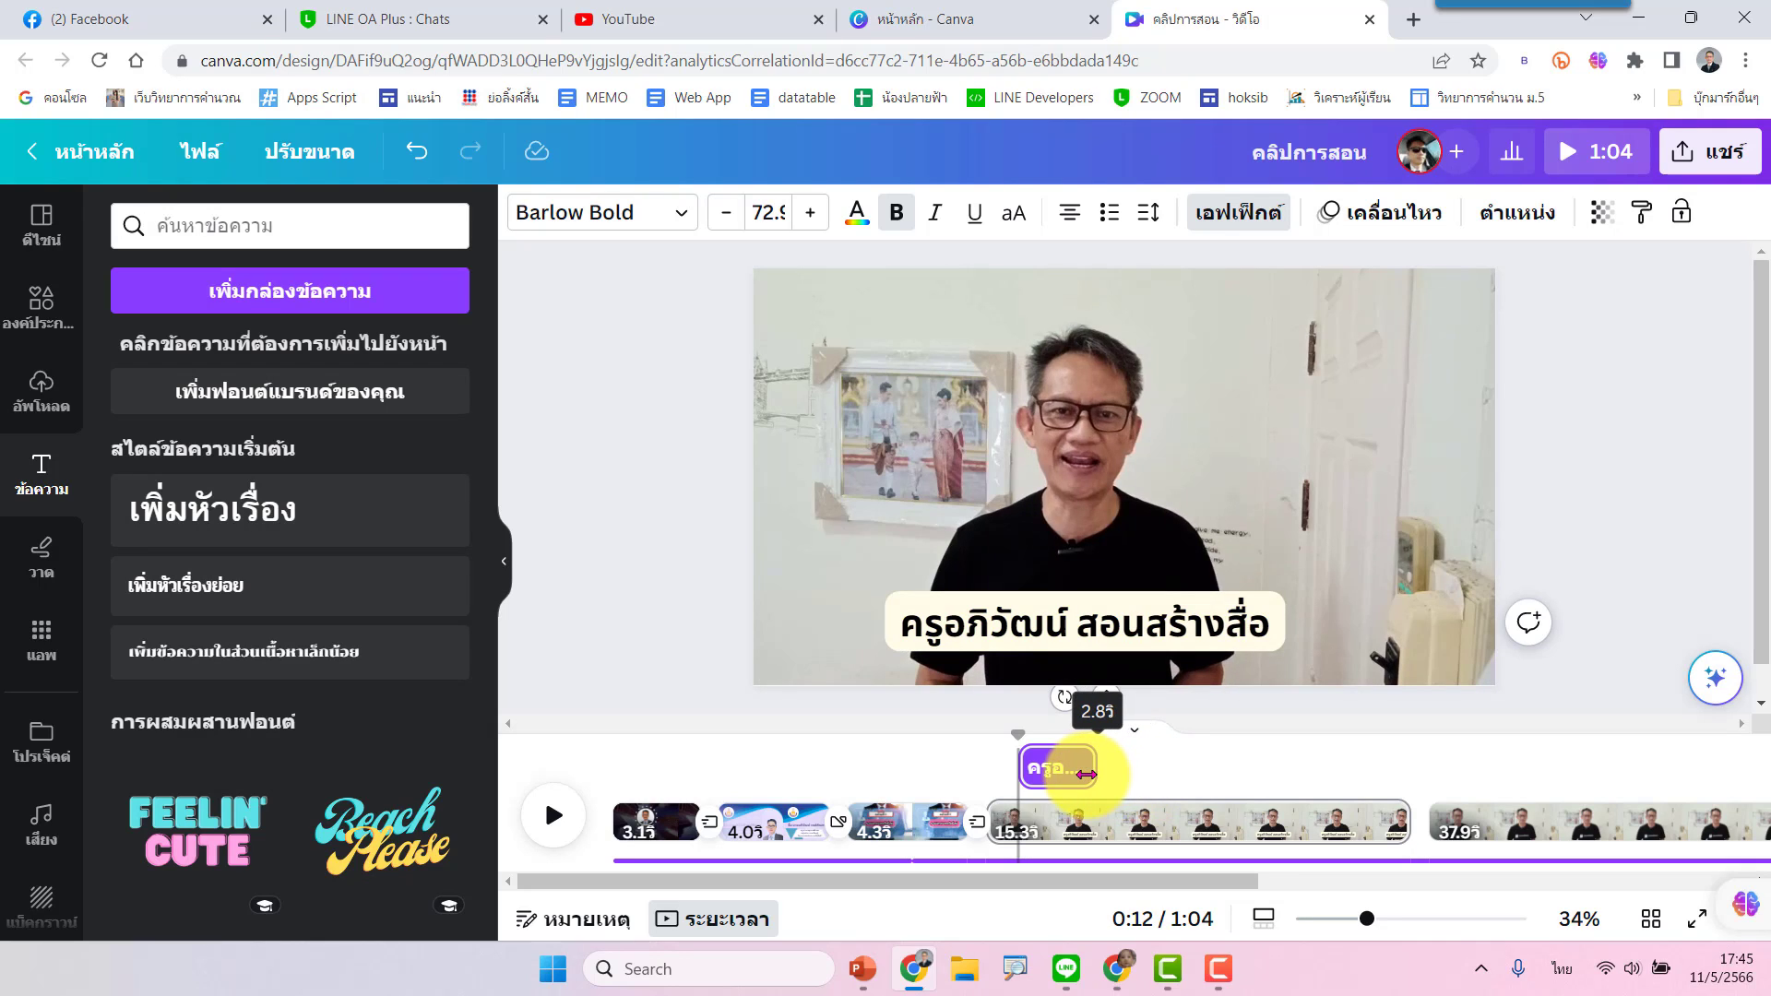
left_click_drag(1112, 774, 1070, 775)
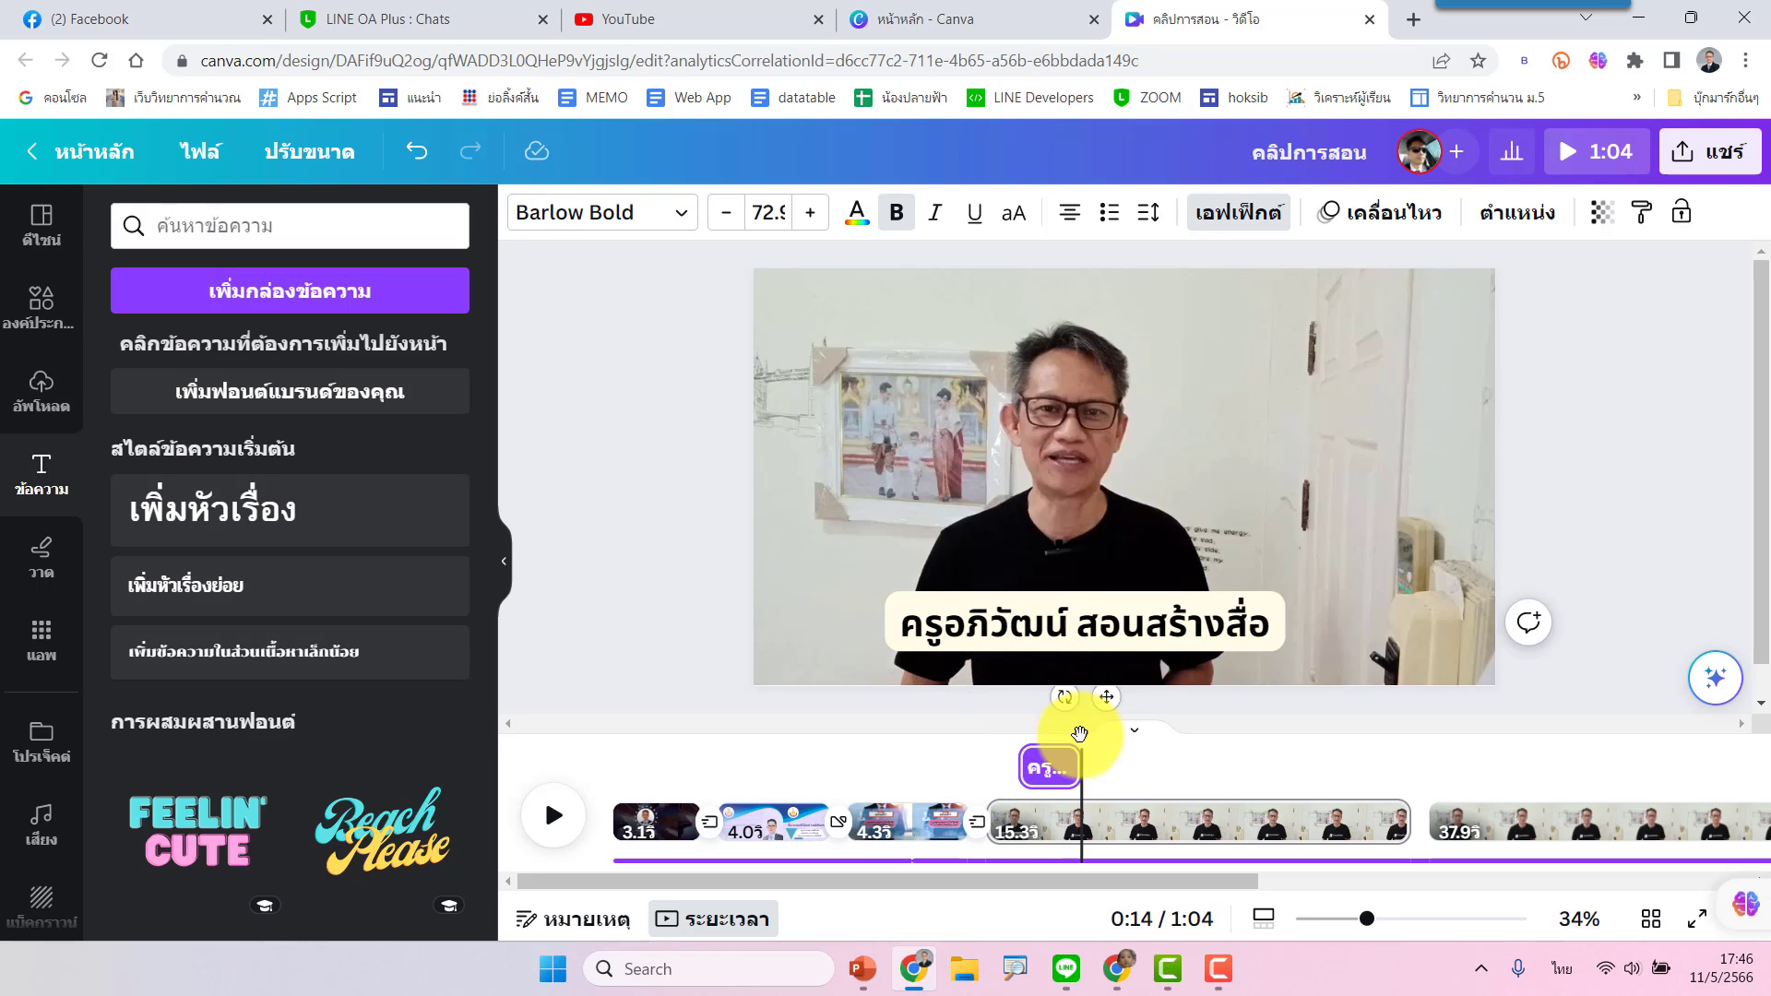
Preview the caption from about 0:11 and lengthen it to about 3.3 seconds
left_click_drag(1079, 733, 985, 755)
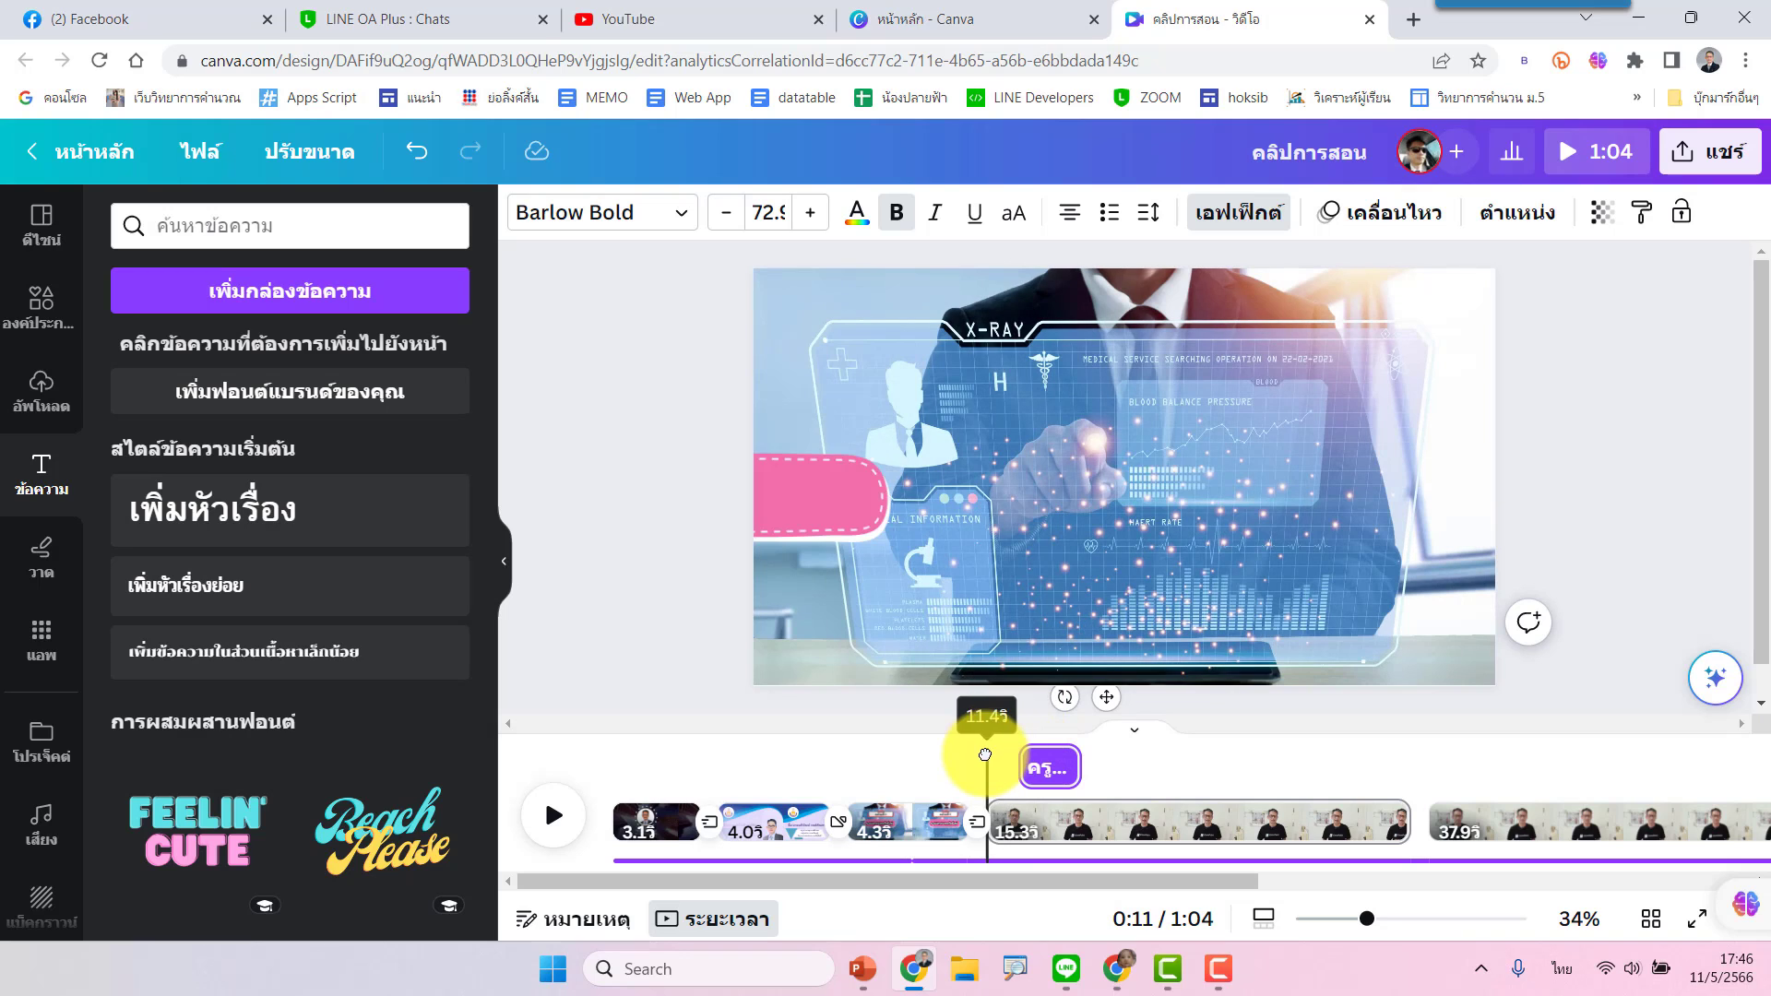
left_click(549, 817)
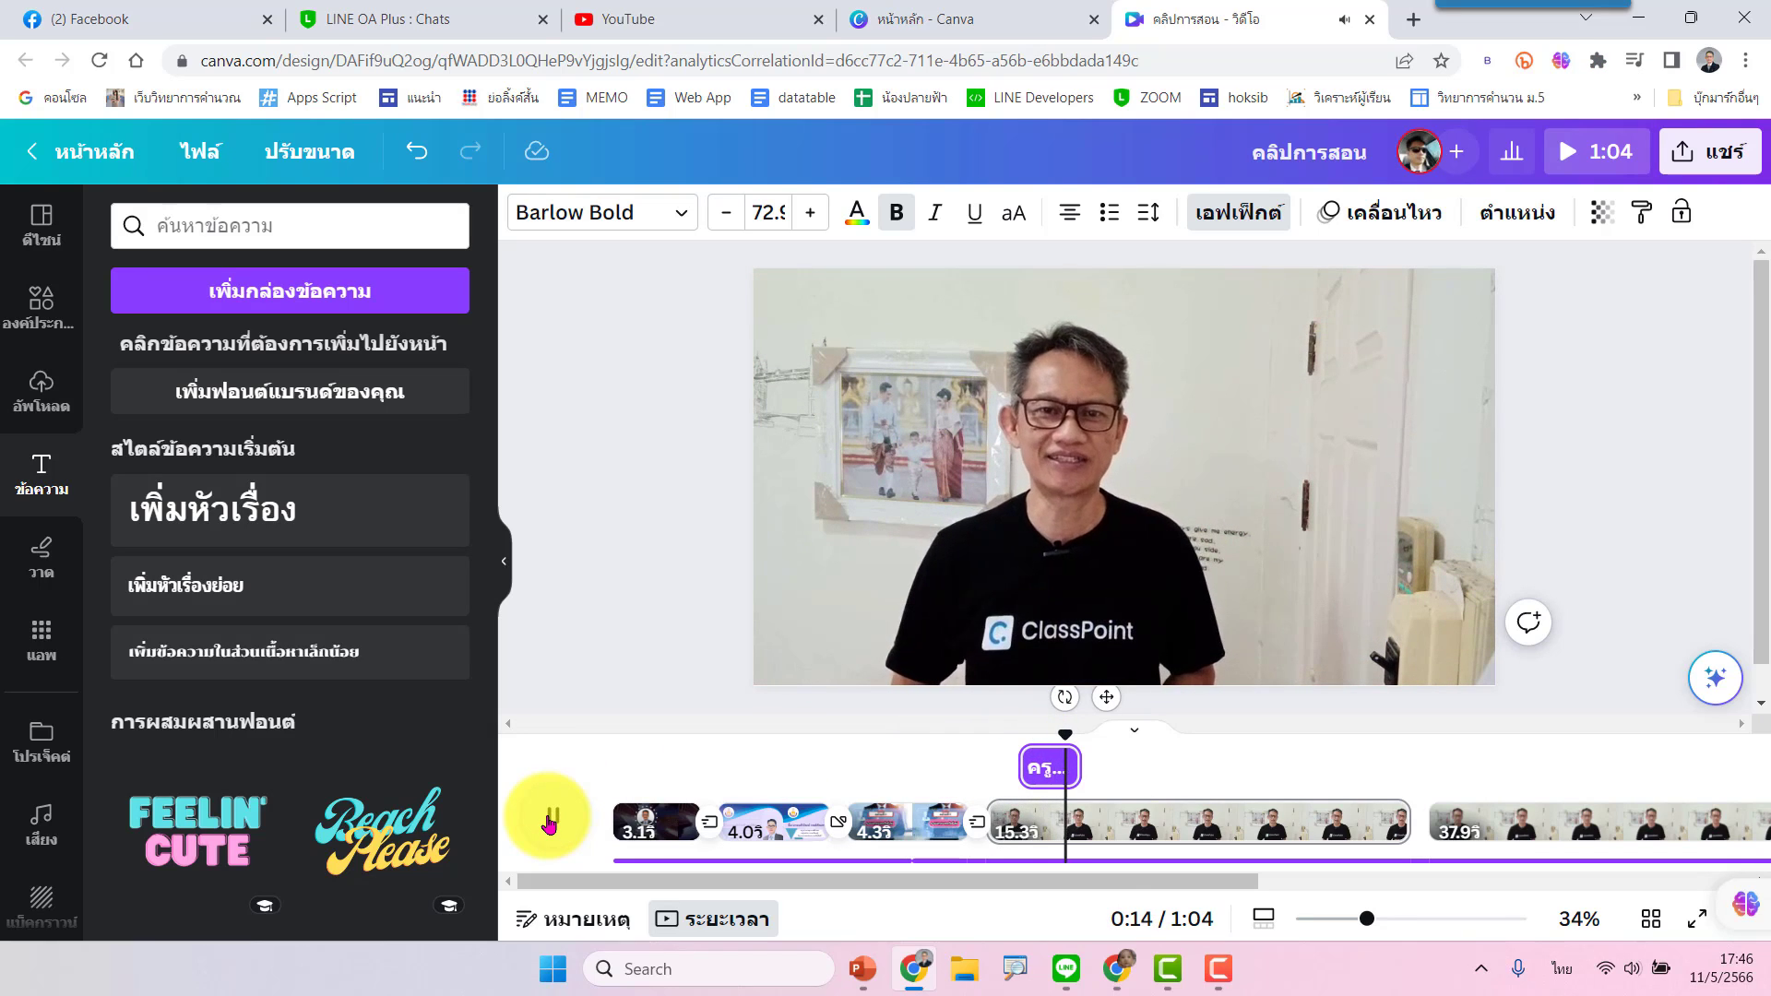
left_click(549, 817)
left_click(1041, 772)
left_click(1040, 770)
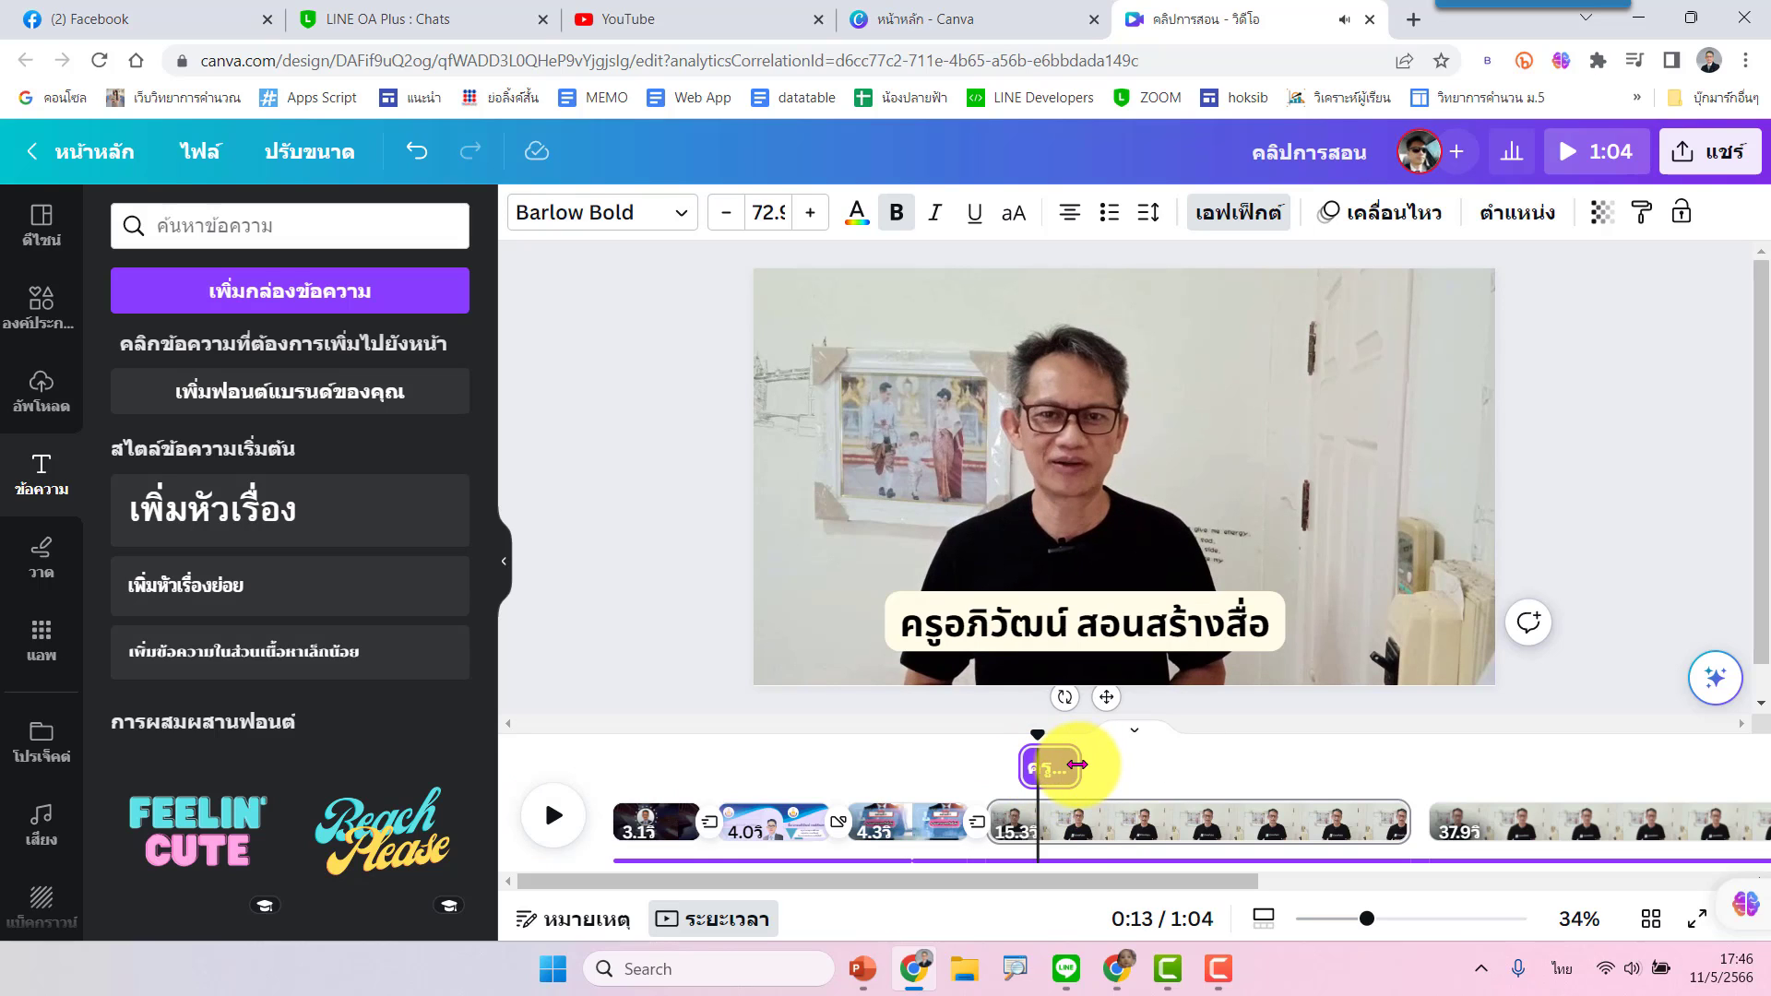
left_click_drag(1078, 765, 1024, 735)
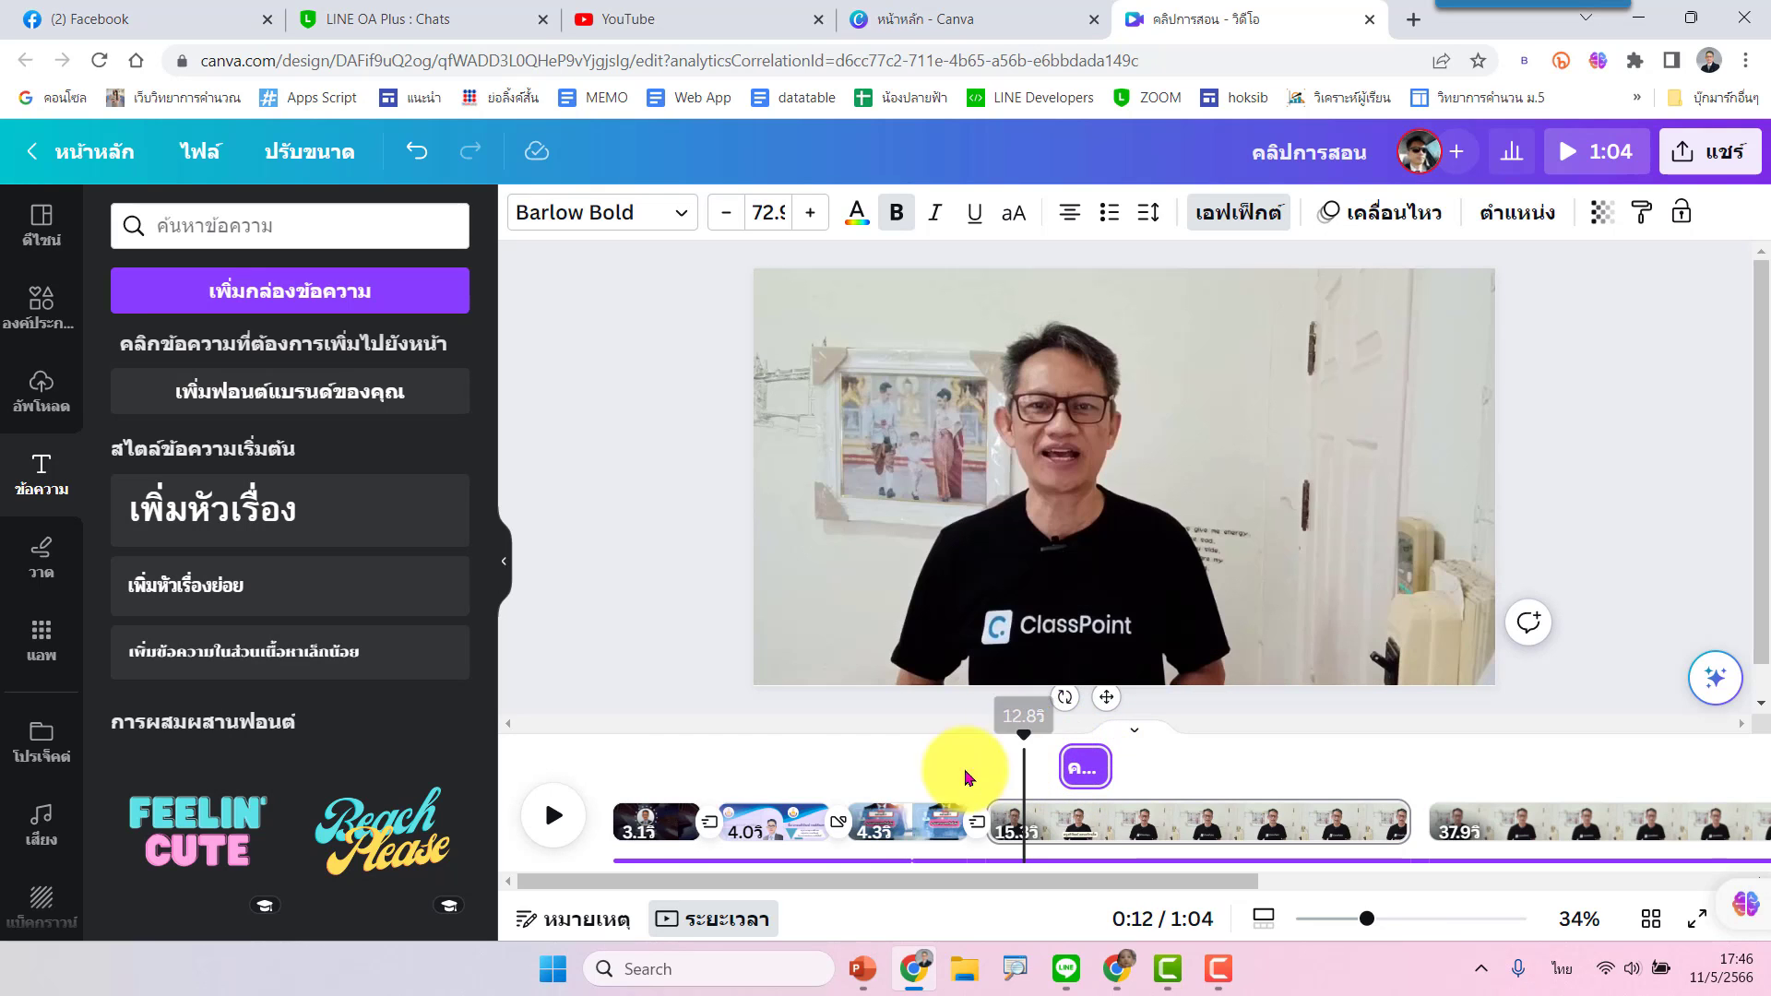
Replay from 0:12 and extend the caption slightly longer, checking it again
left_click(551, 823)
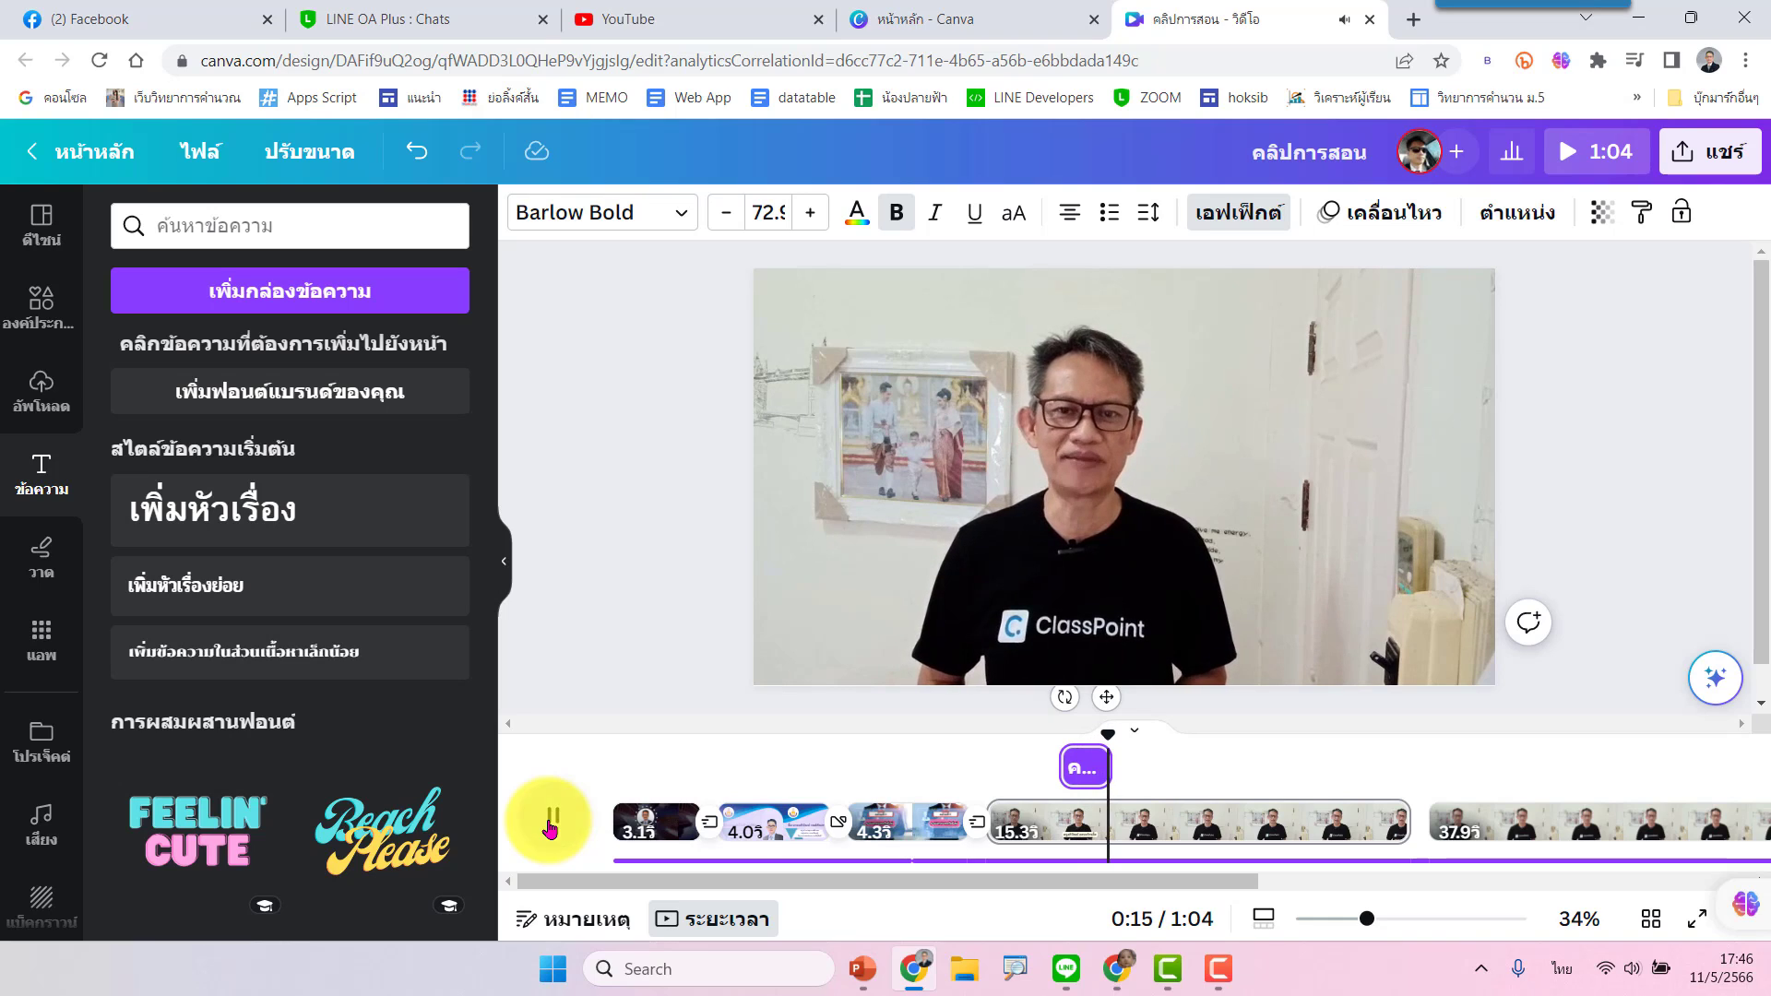
left_click(551, 824)
left_click_drag(1108, 776, 994, 735)
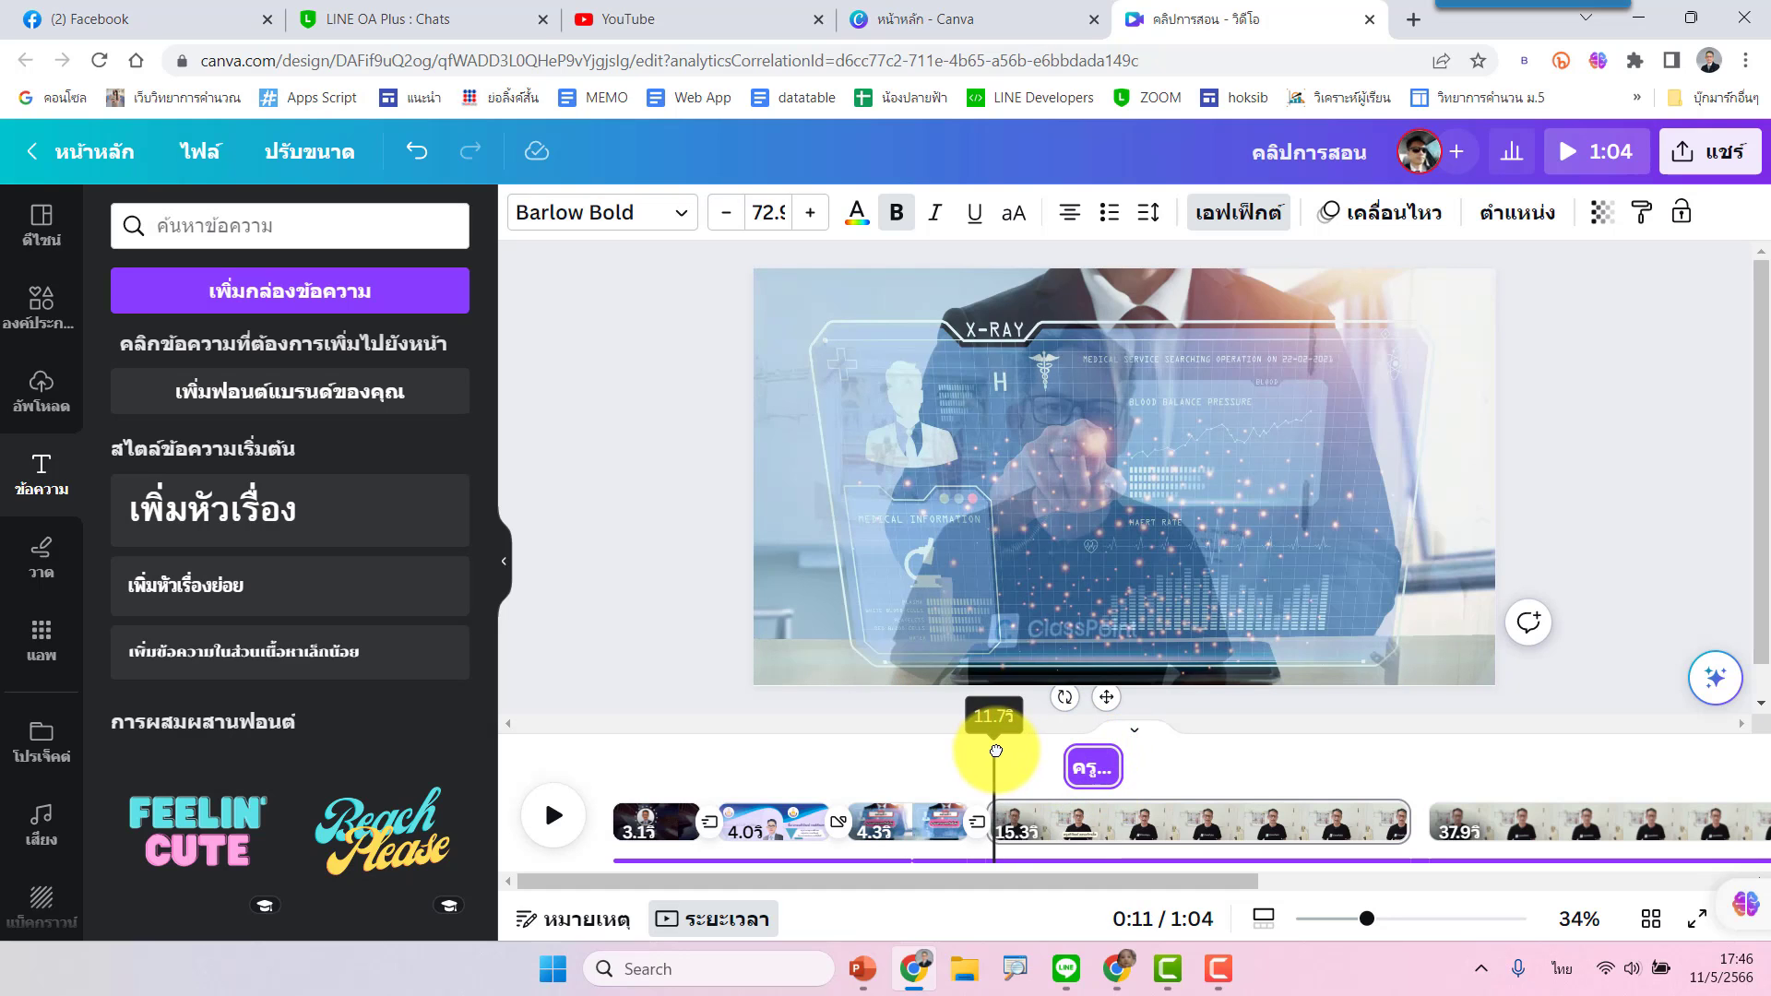
left_click(543, 815)
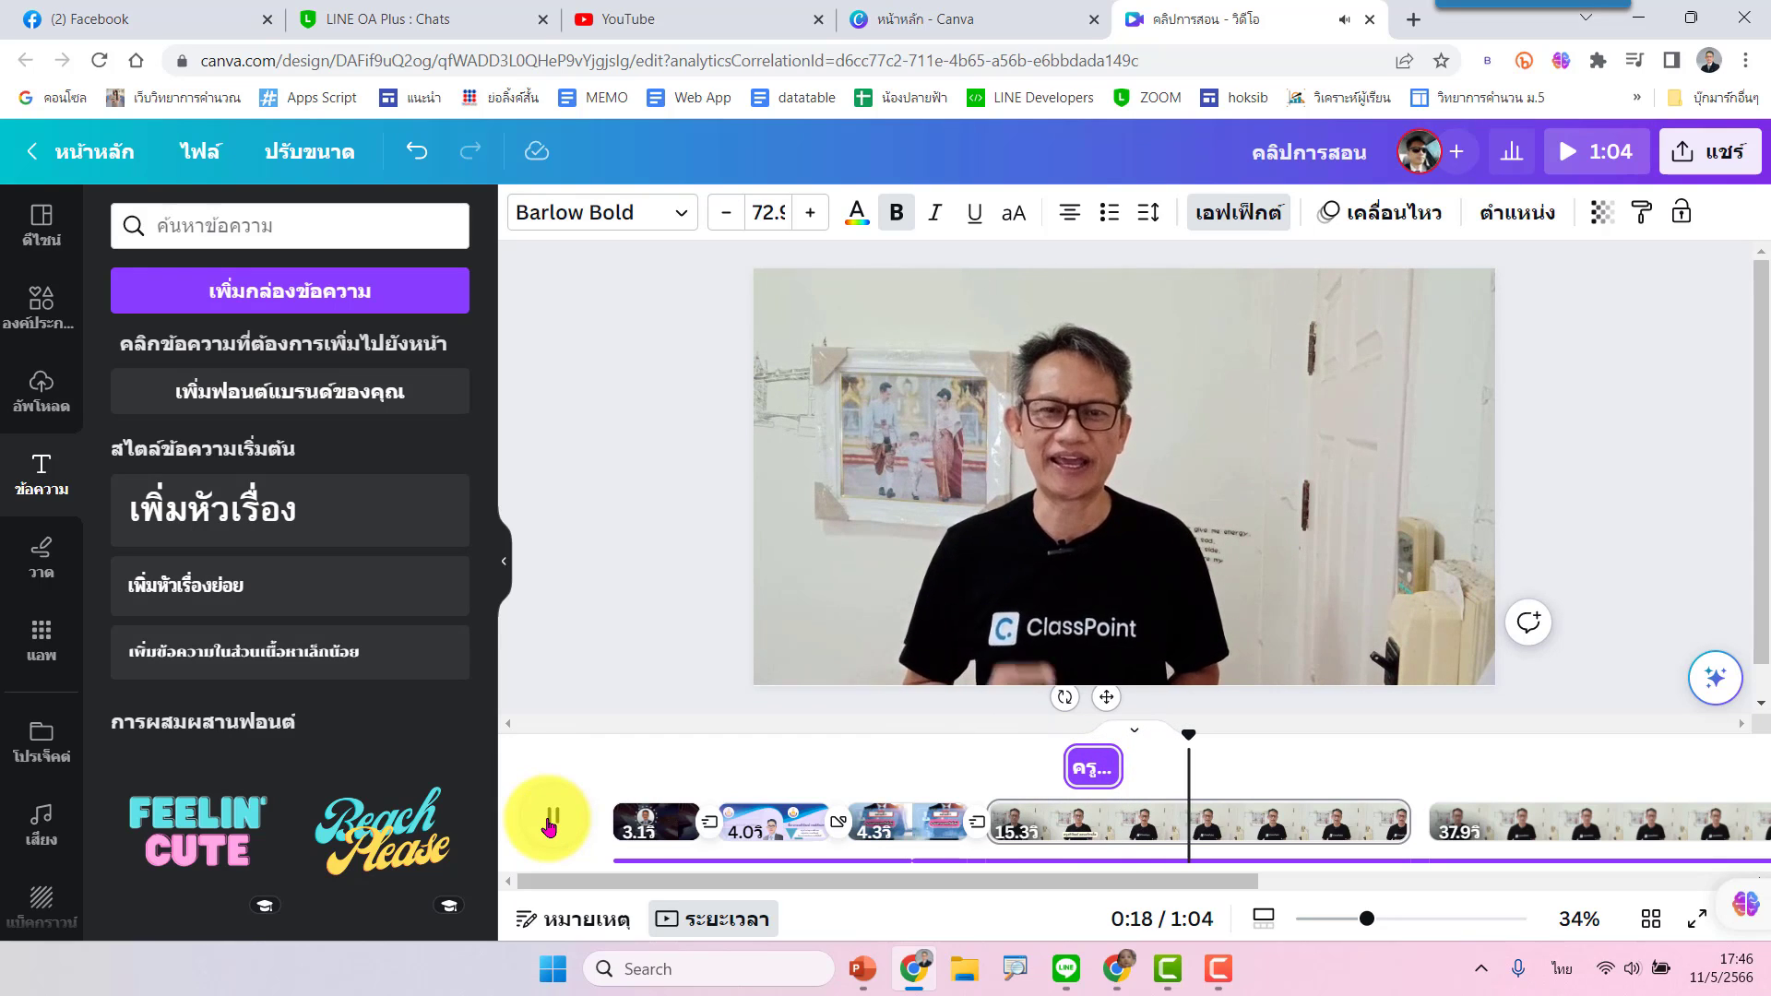
left_click(550, 821)
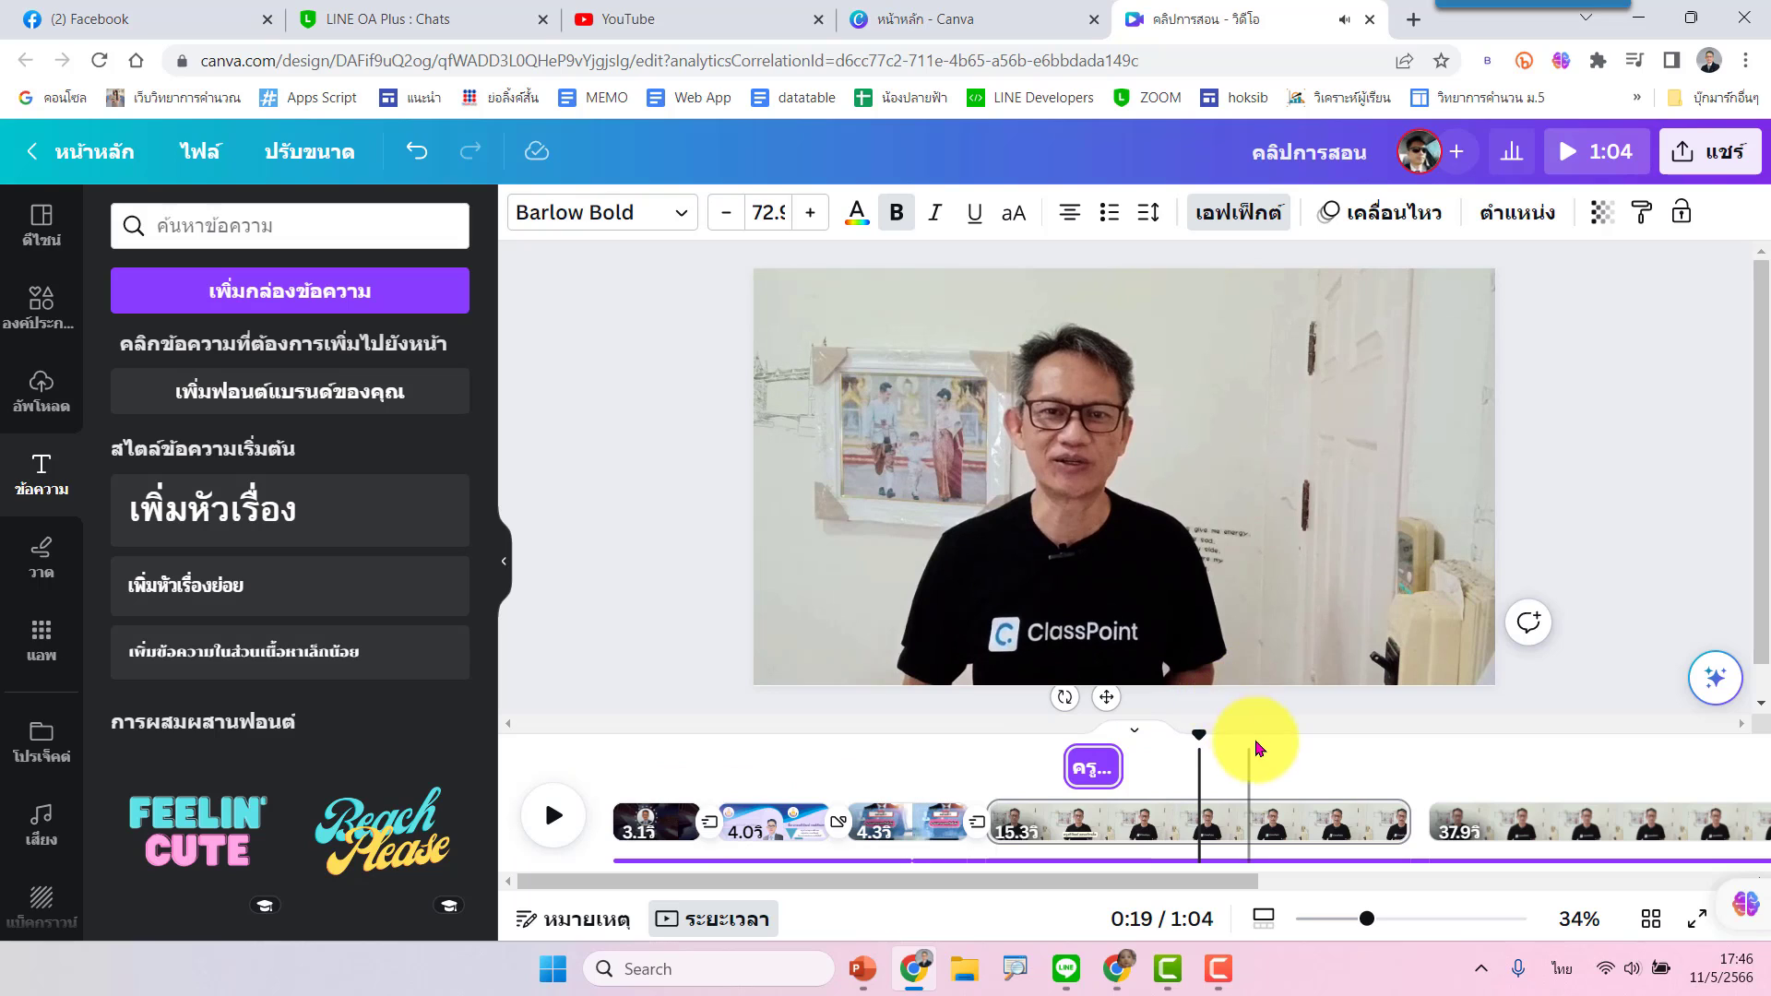
left_click_drag(1198, 739, 1183, 739)
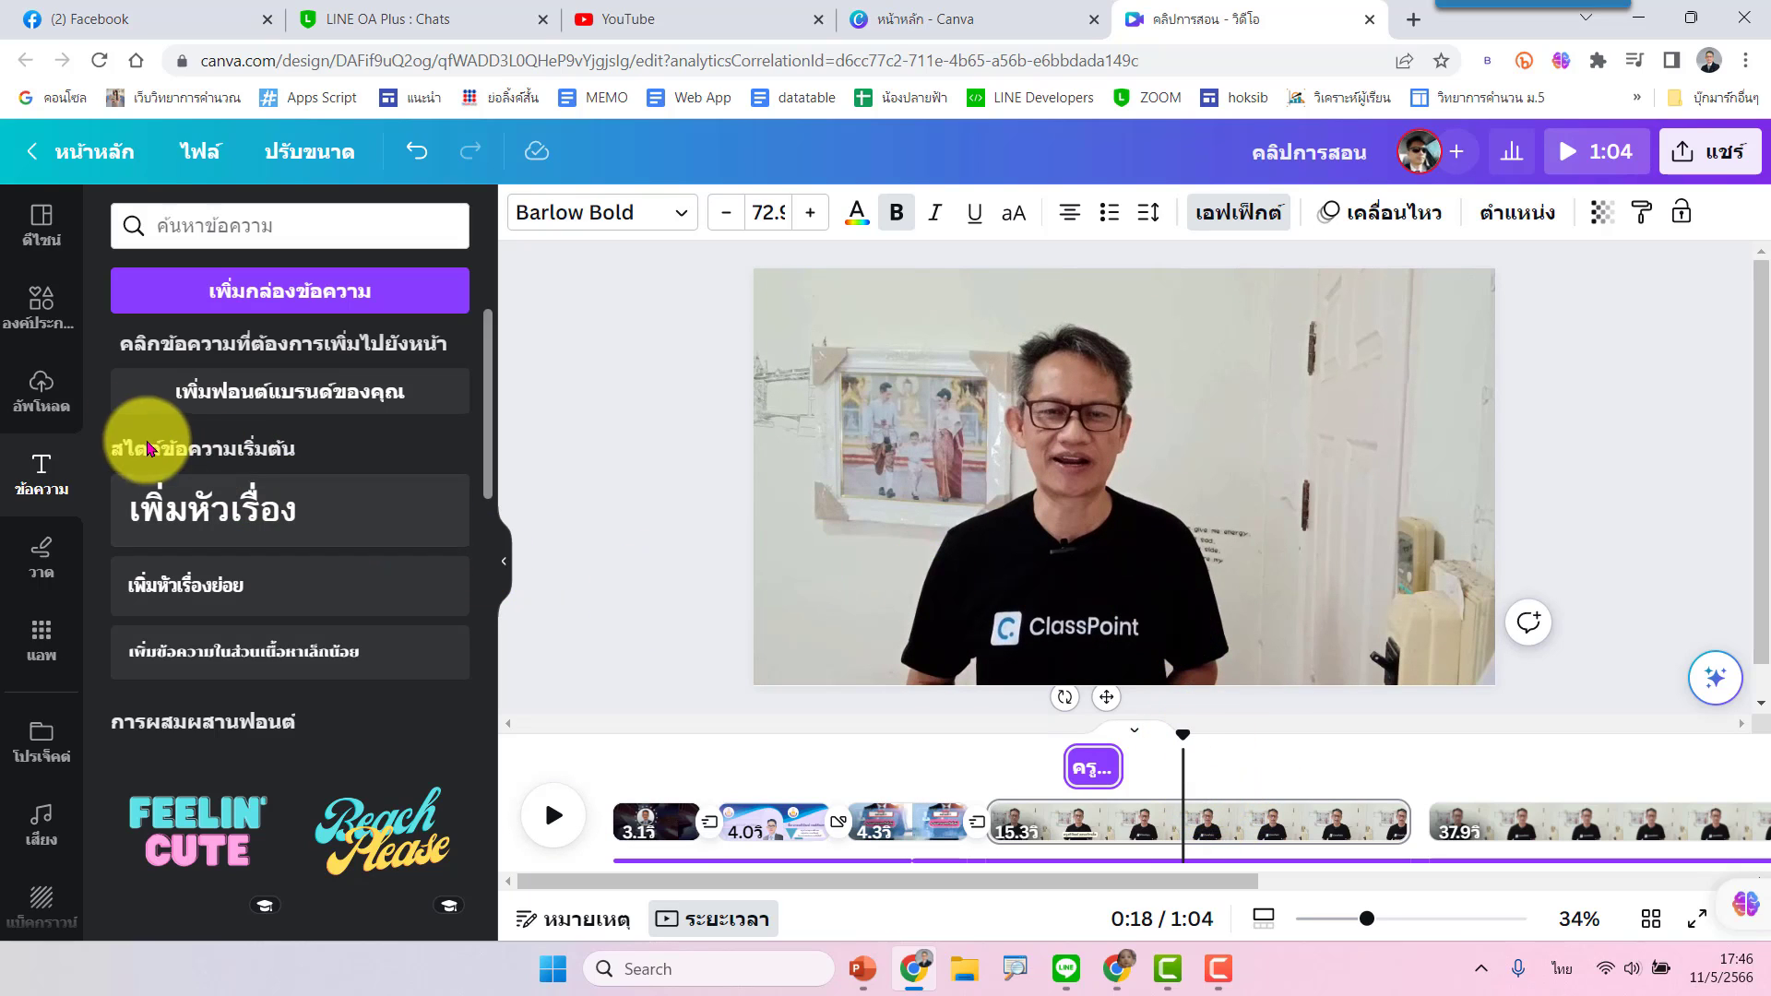
Search the elements library for 'ถ่ายวิดีโอ' and show all Graphics results
left_click(41, 302)
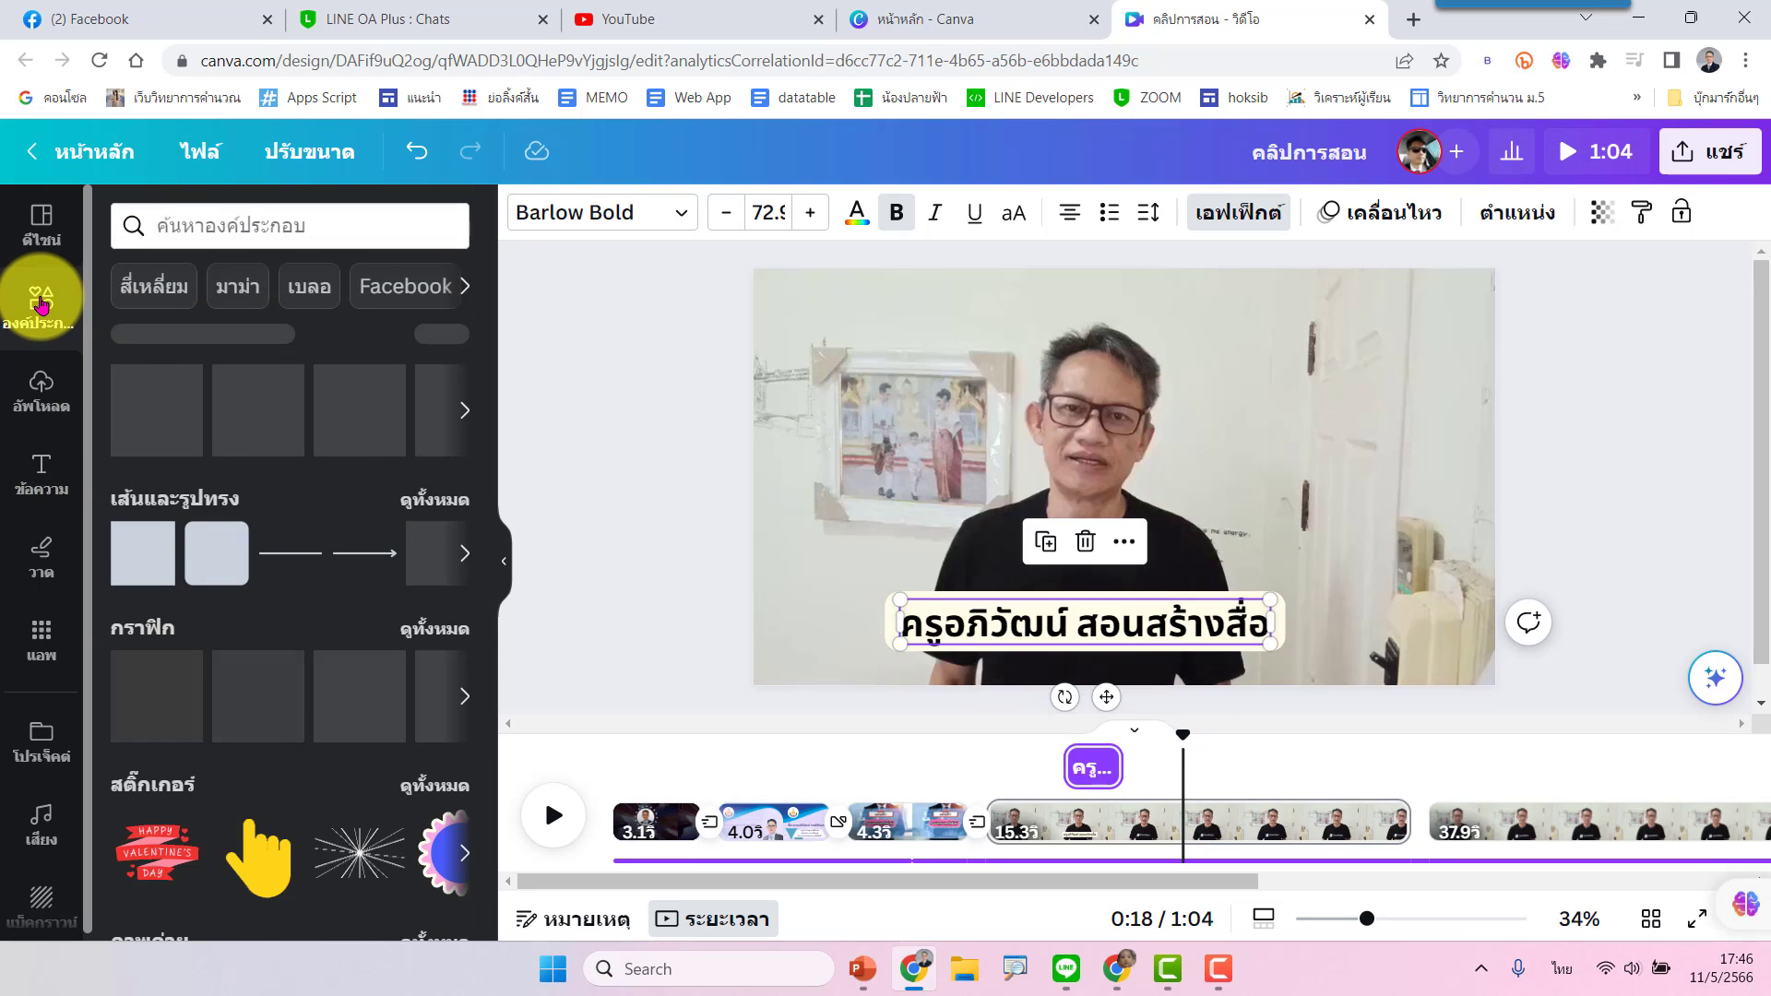
left_click(252, 225)
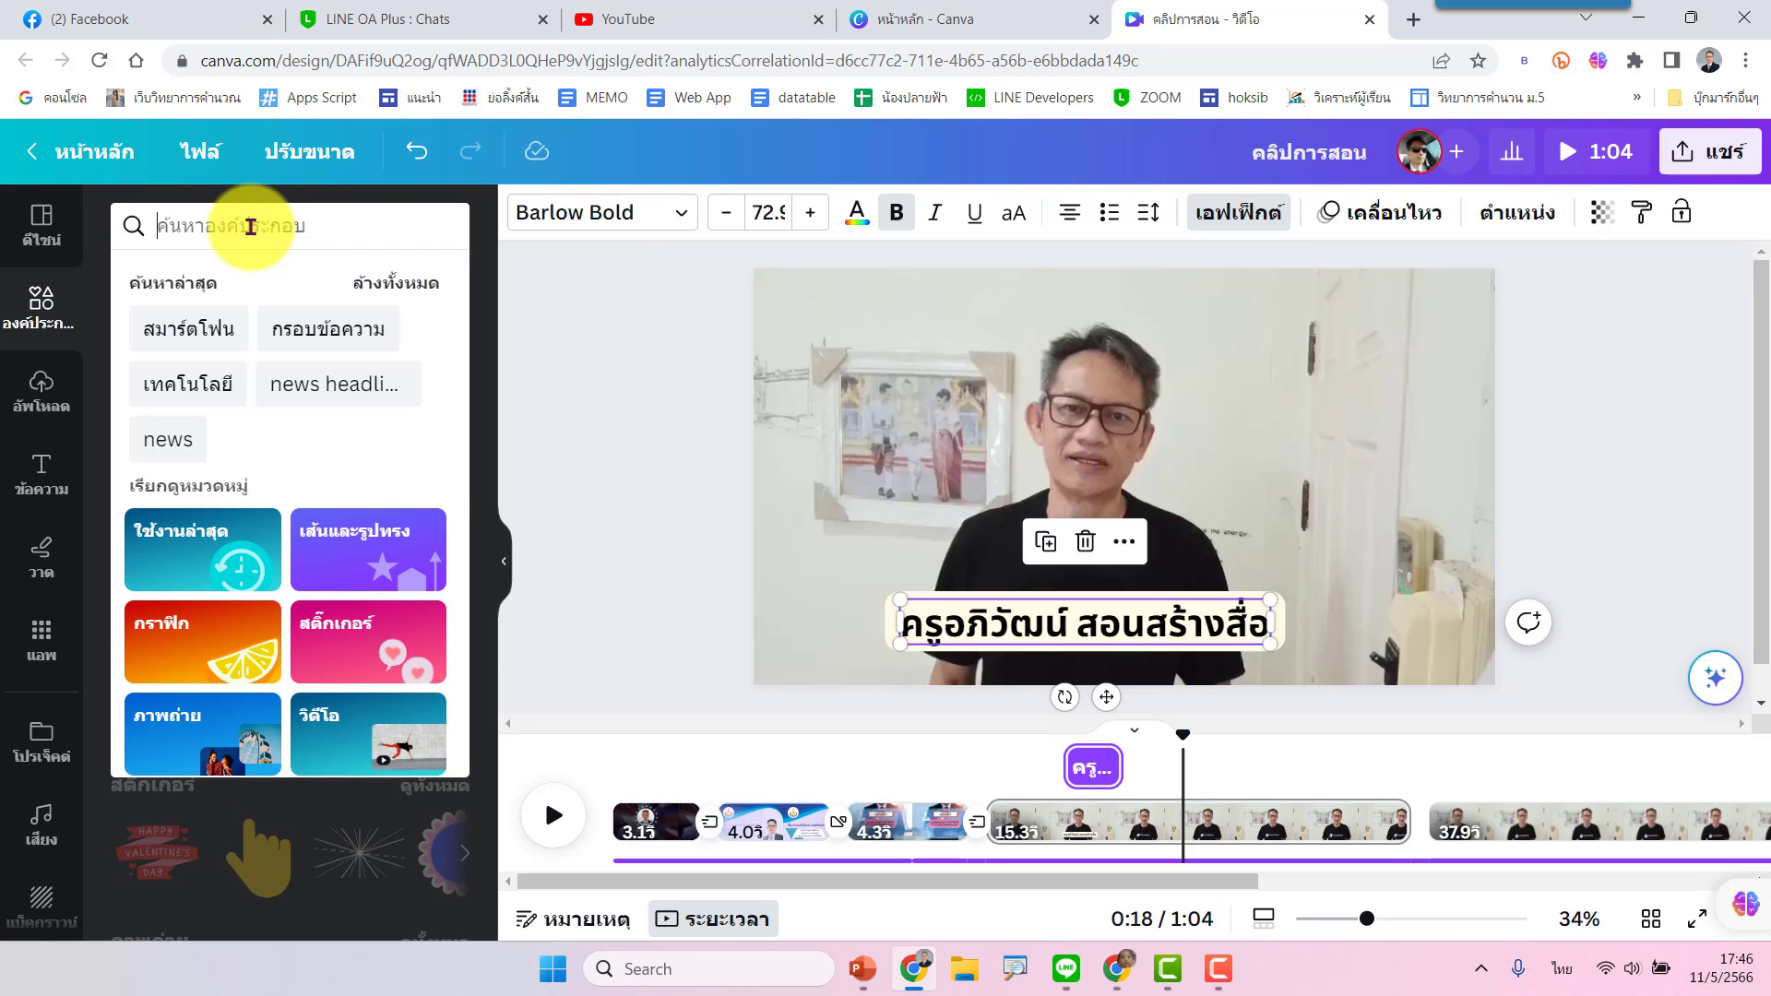
type("ถ้า")
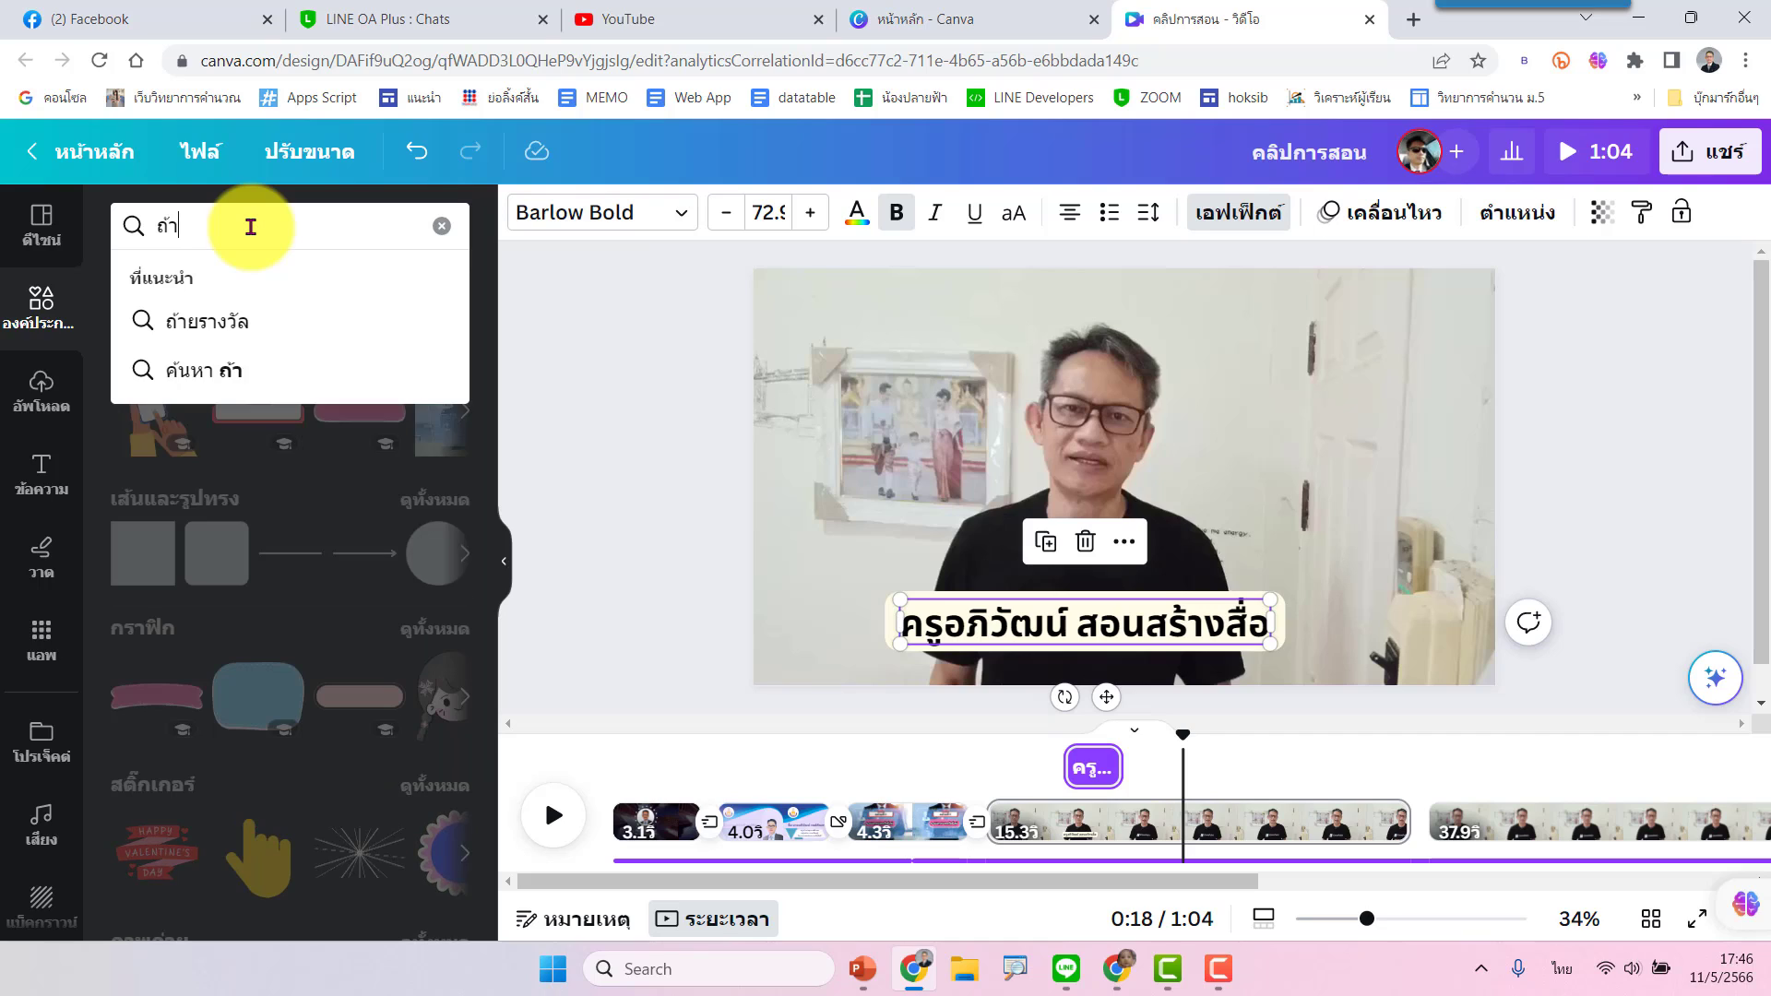
key("BackSpace")
type("่าย")
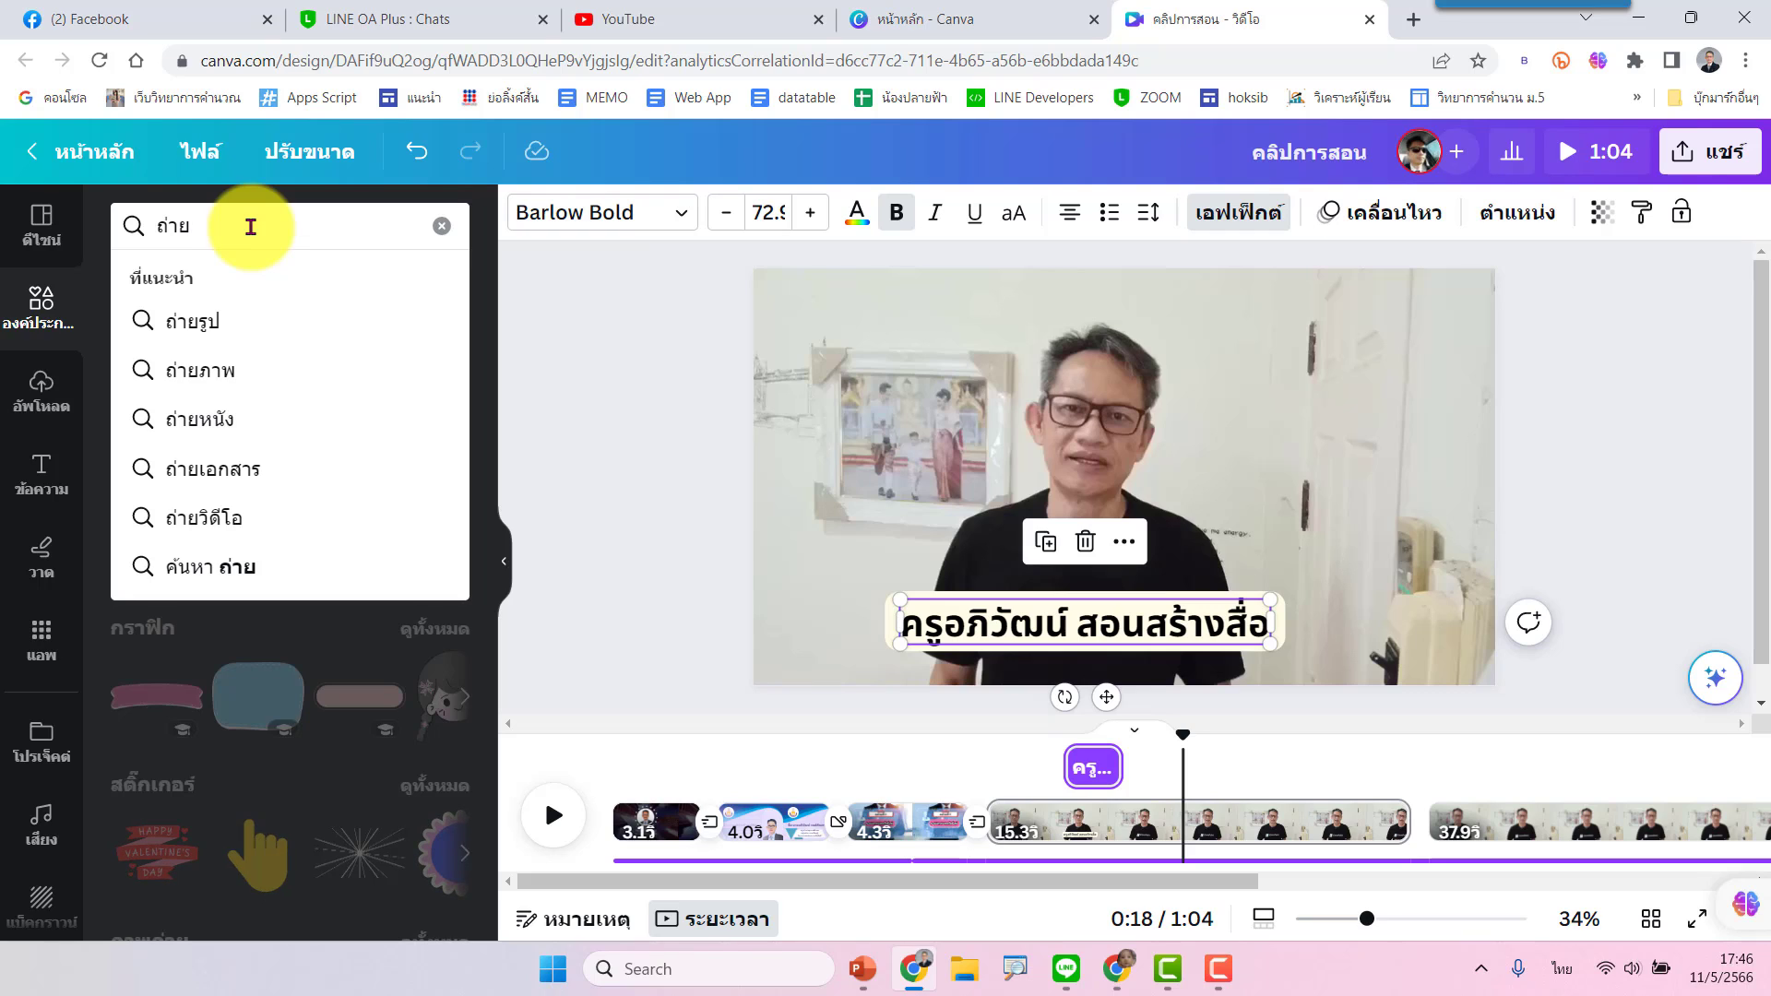
left_click(243, 531)
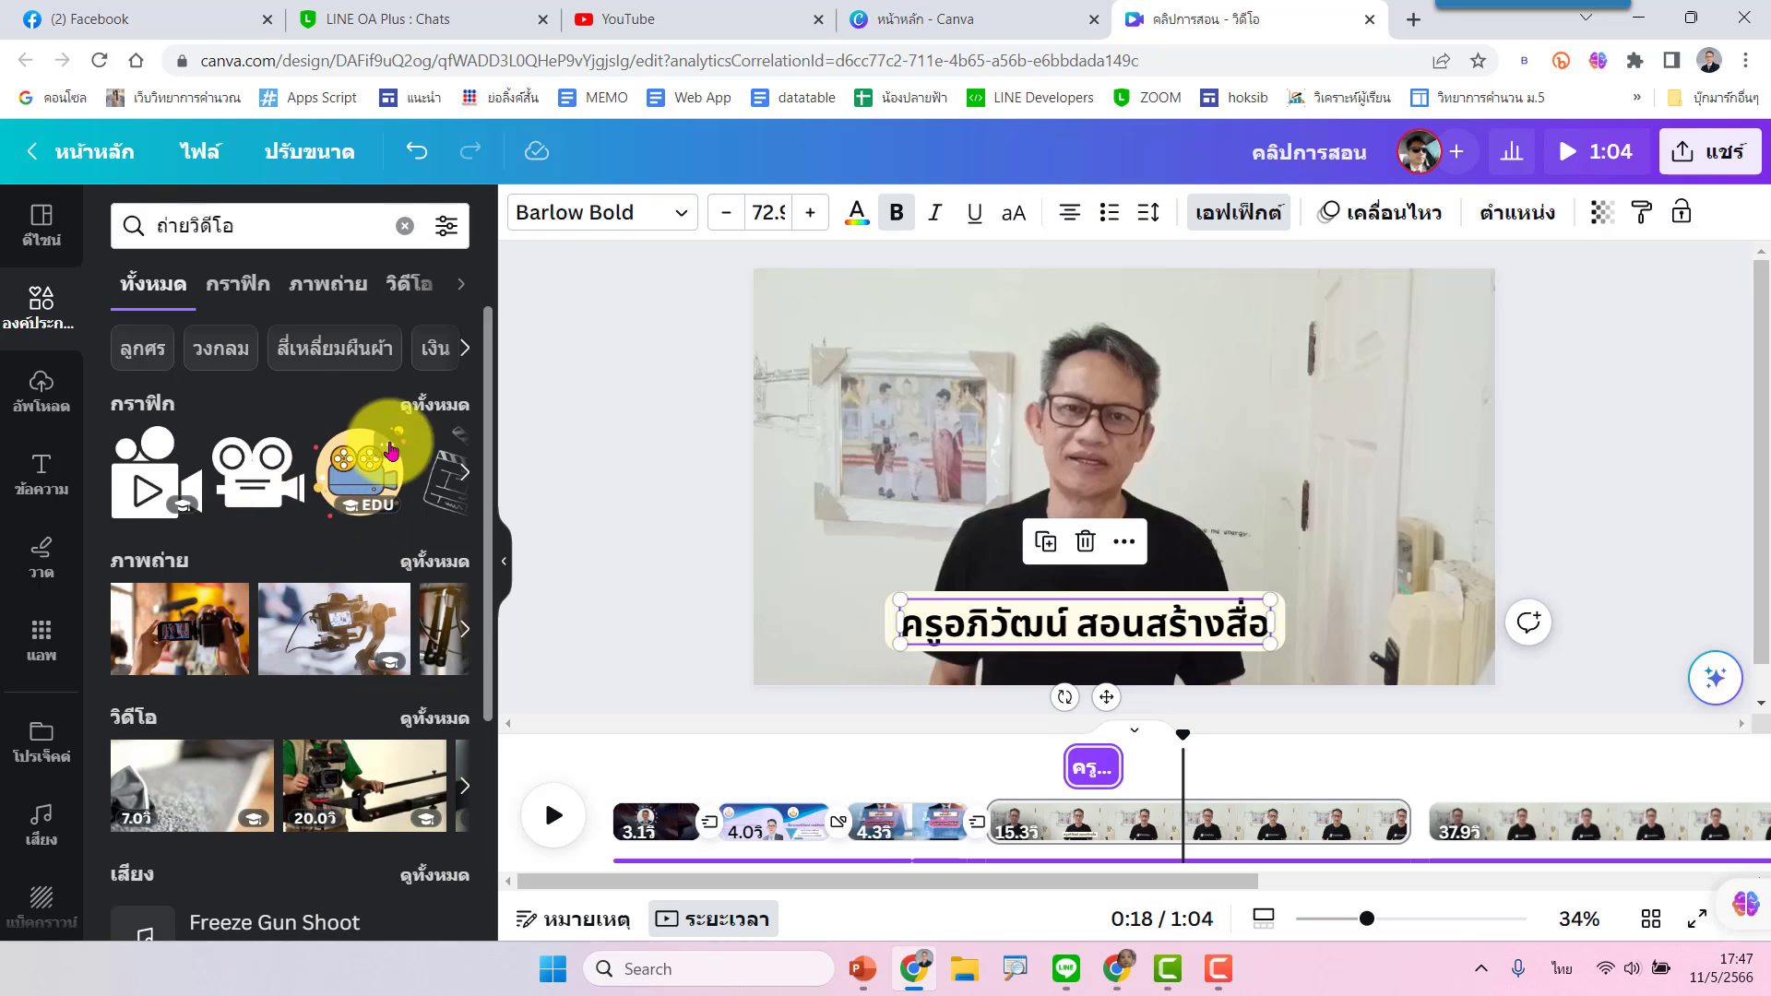
left_click(435, 403)
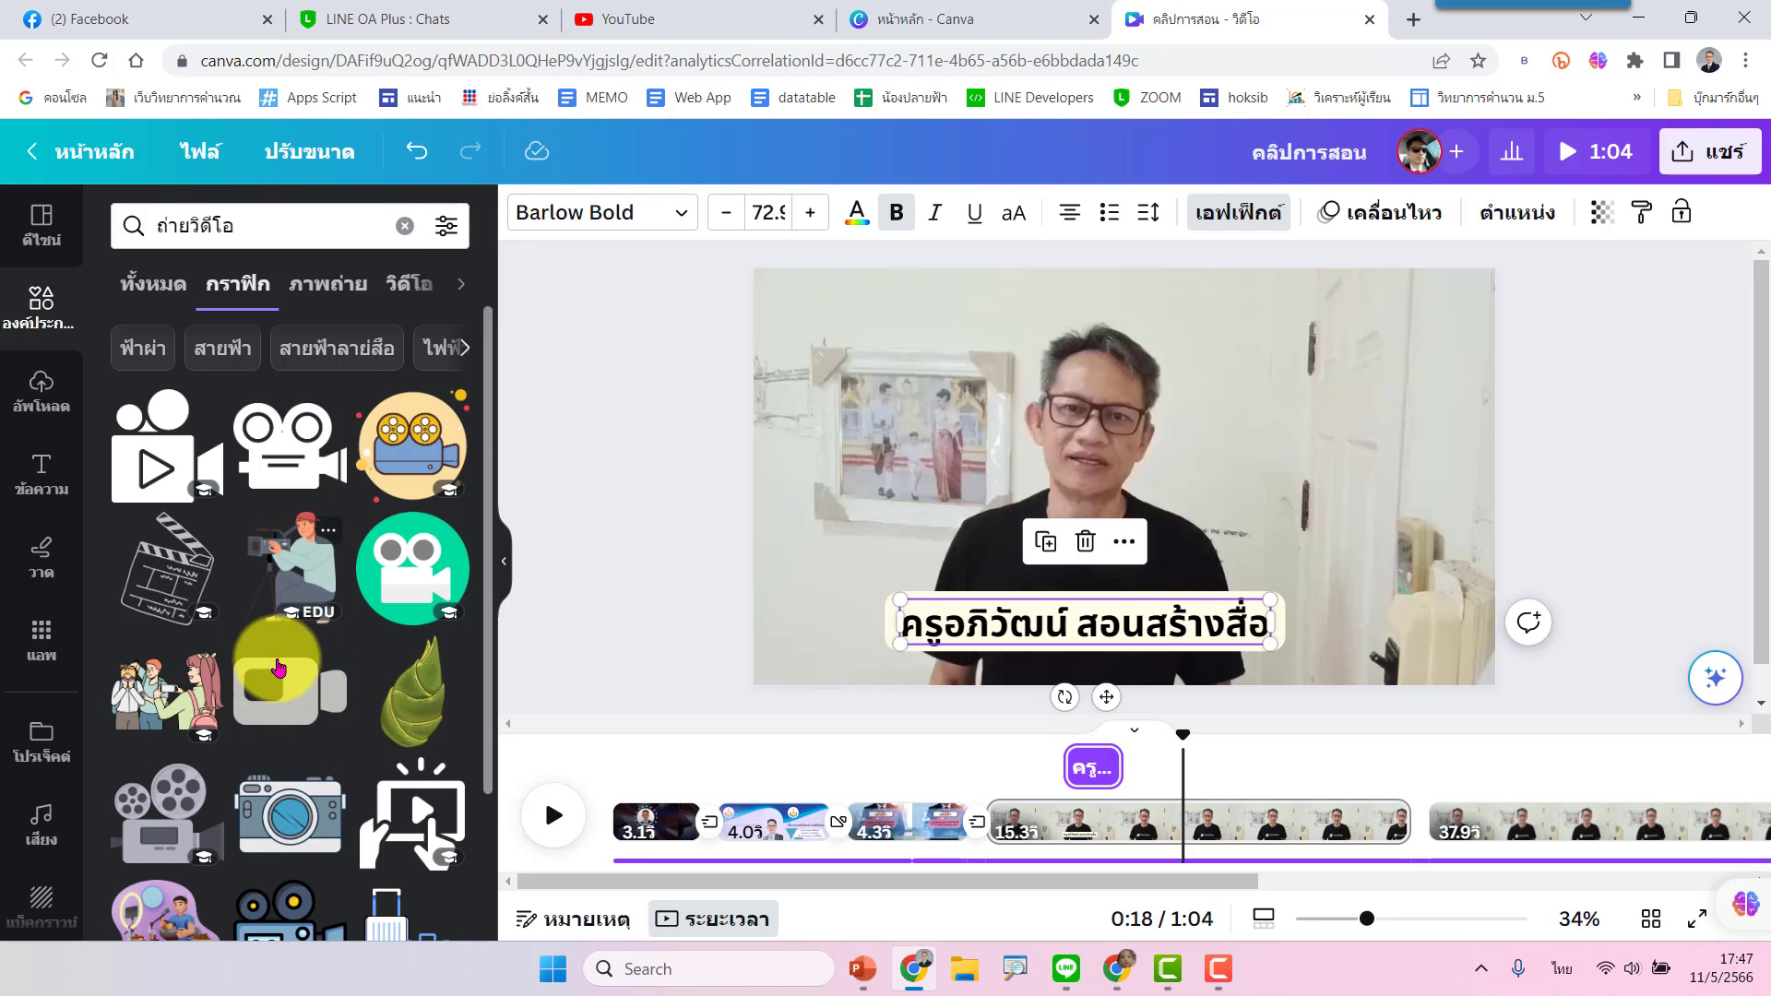
scroll(287, 646, "down", 2)
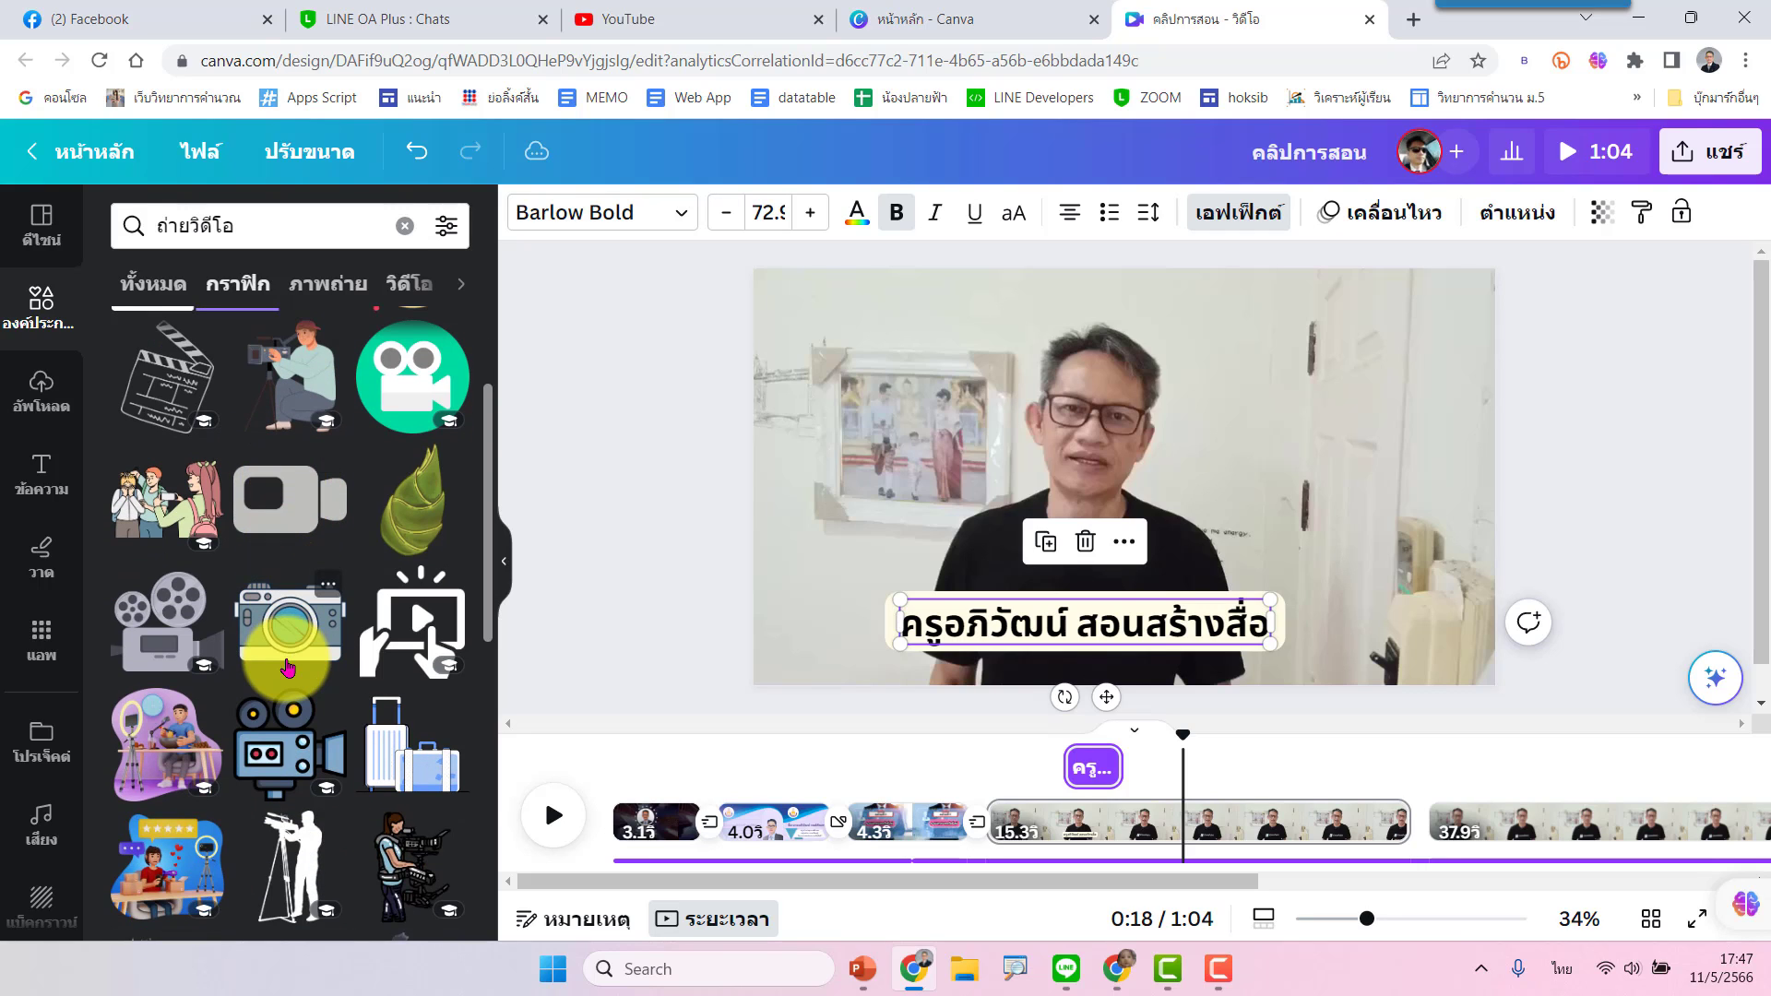
scroll(288, 668, "up", 3)
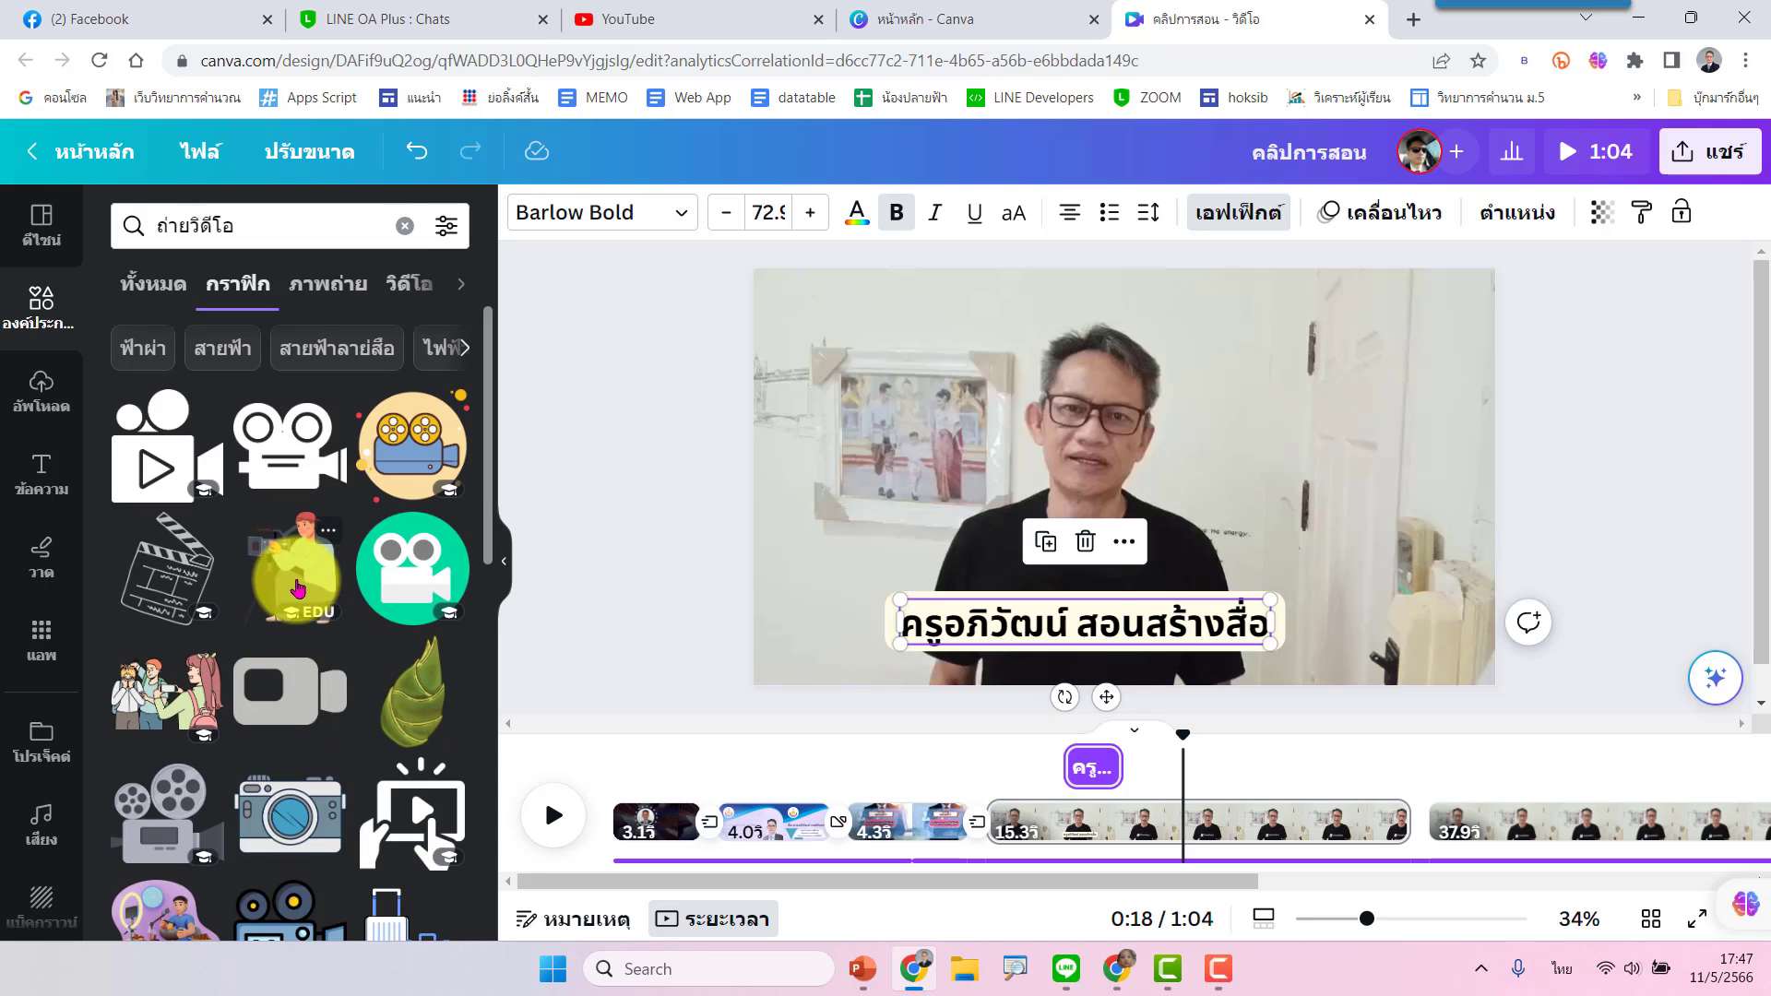
Place and shrink the camera-operator illustration, trimming it to about 2.7 seconds after the caption
left_click_drag(297, 589, 1279, 358)
mouse_move(1477, 295)
left_mouse_down()
mouse_move(1399, 393)
mouse_move(1374, 372)
left_mouse_up()
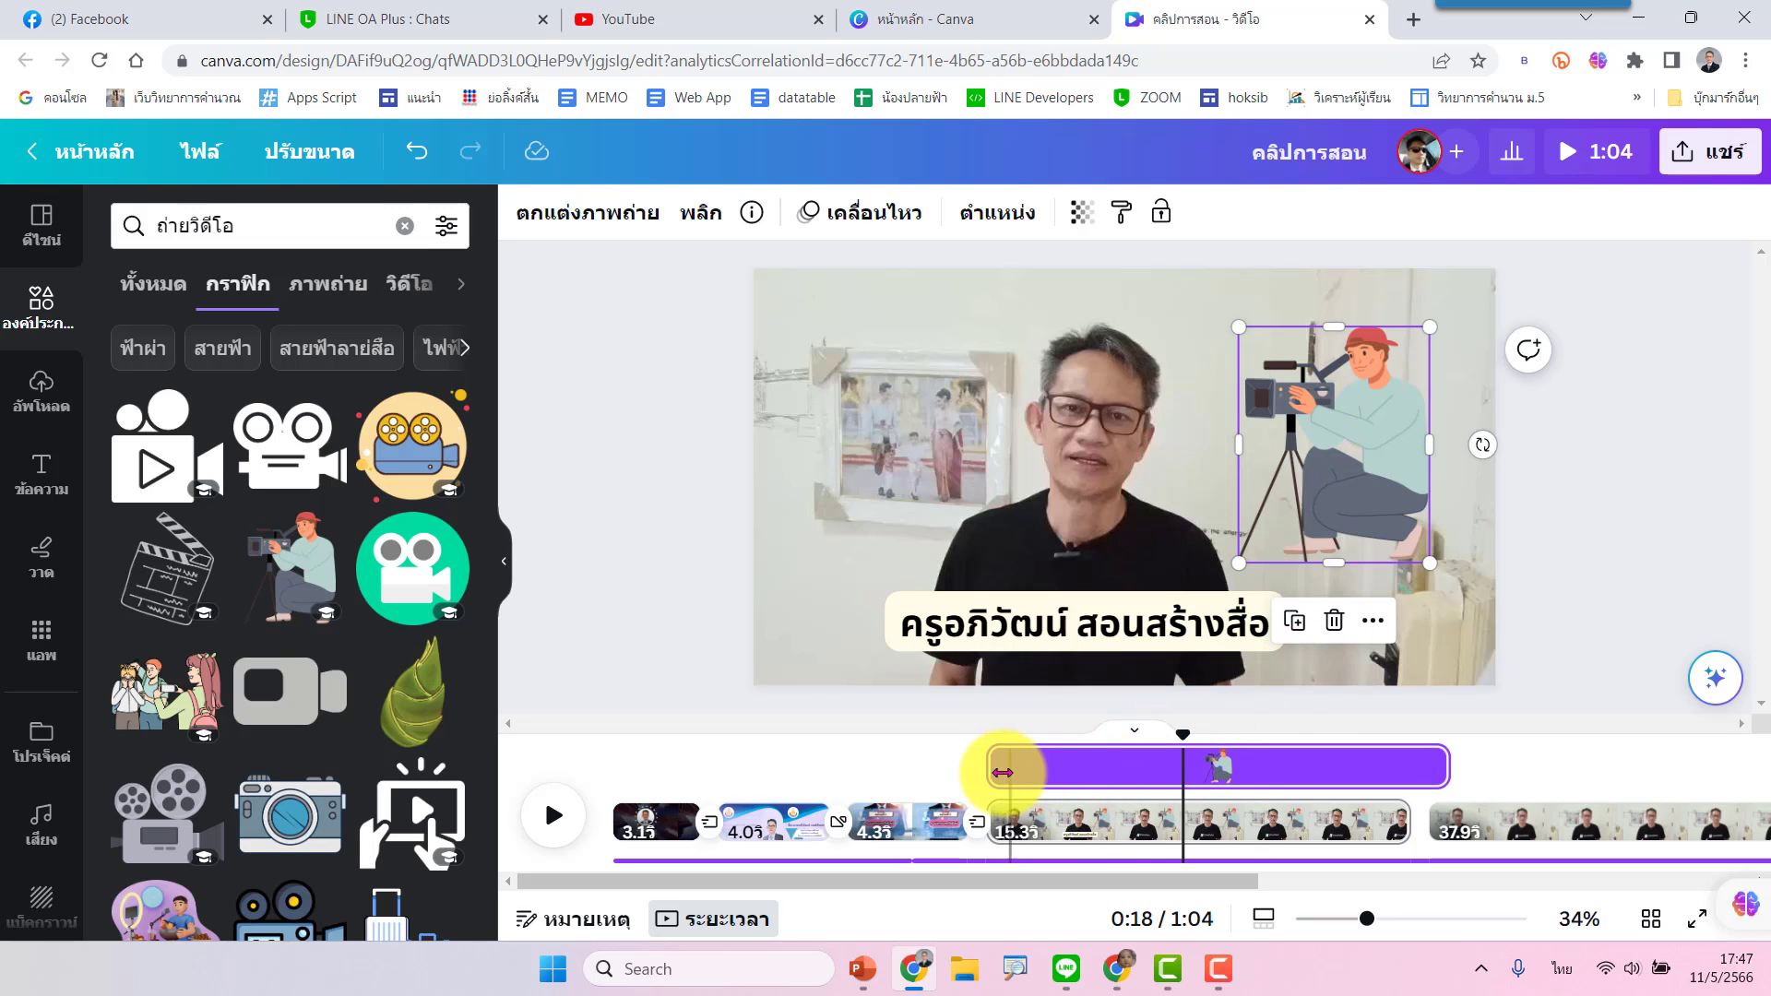
left_click_drag(997, 771, 1114, 767)
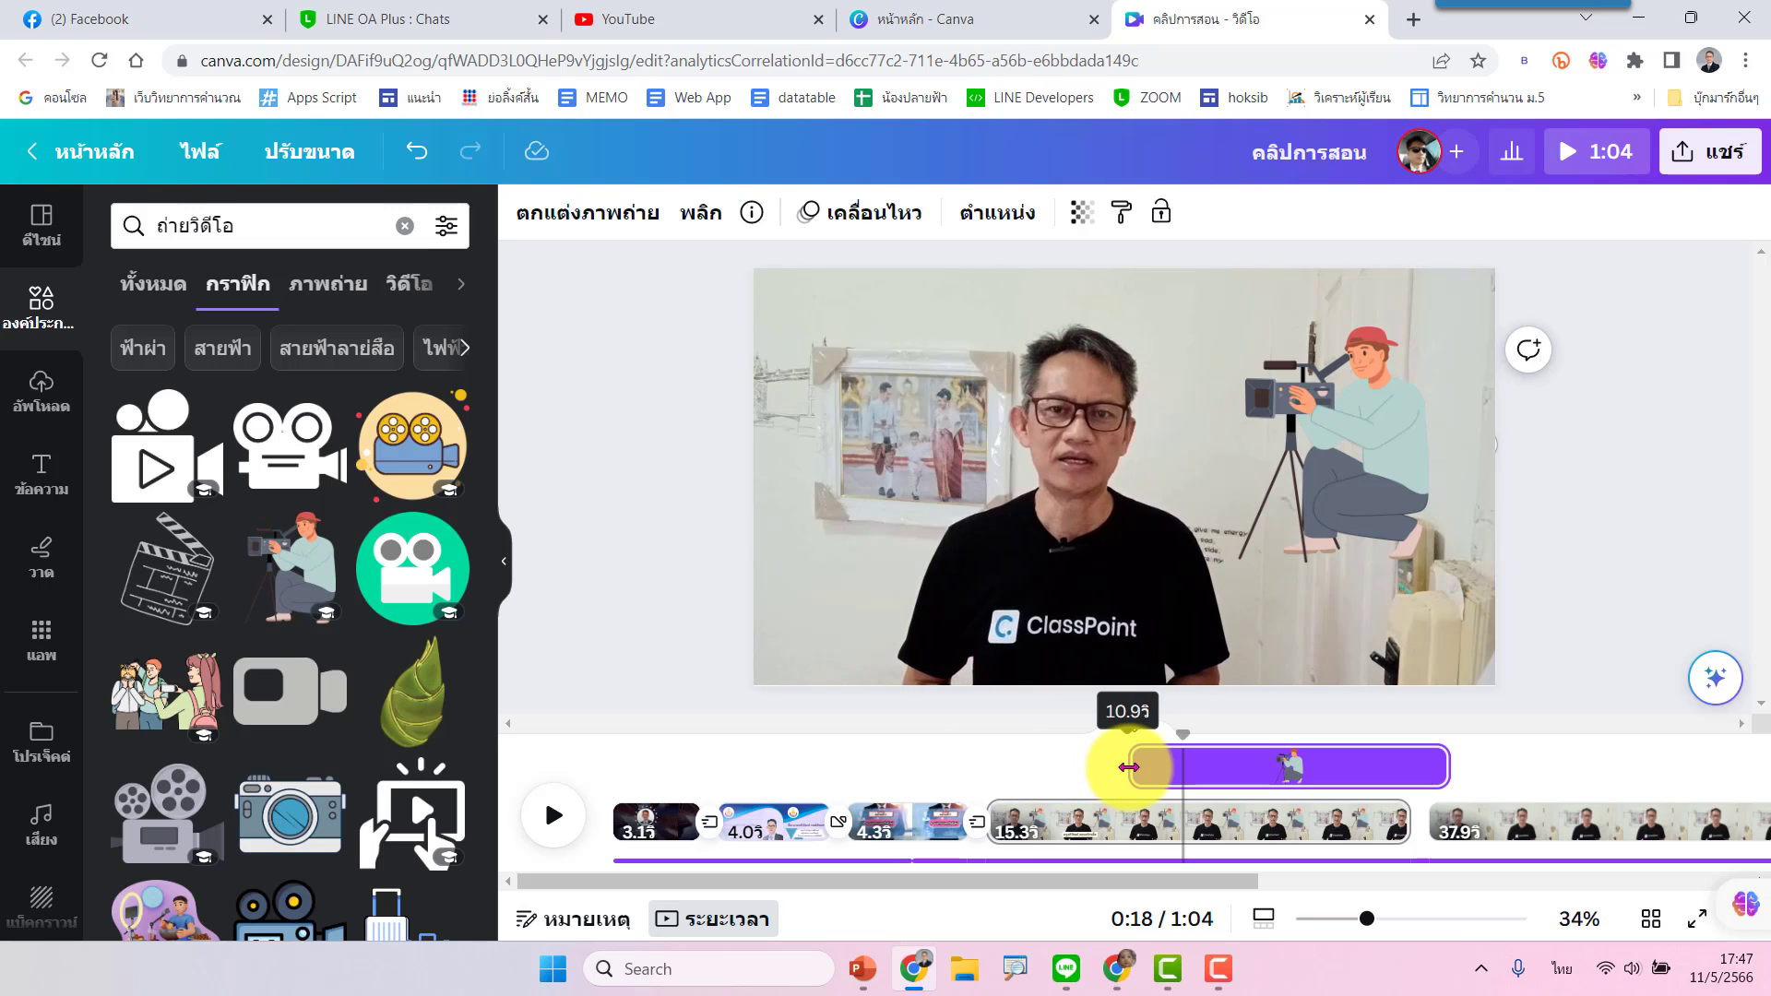
left_click_drag(1125, 766, 1131, 767)
left_click_drag(1448, 762, 1203, 774)
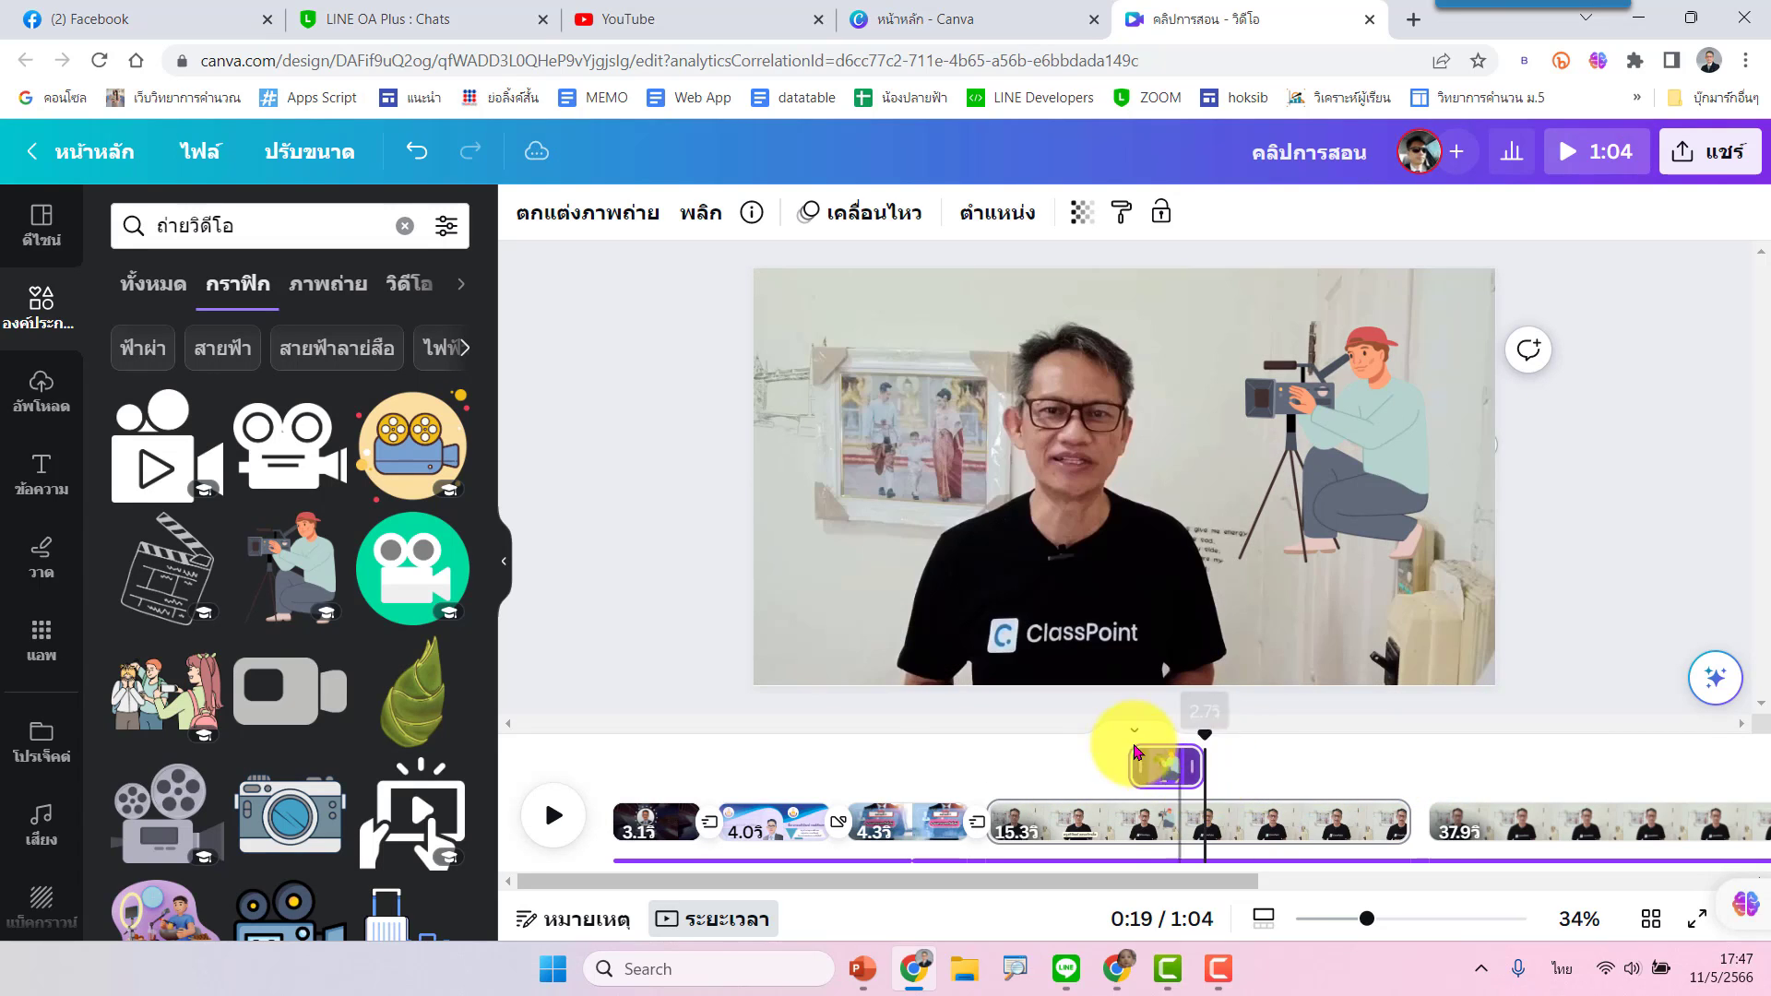
left_click_drag(1206, 738, 1031, 735)
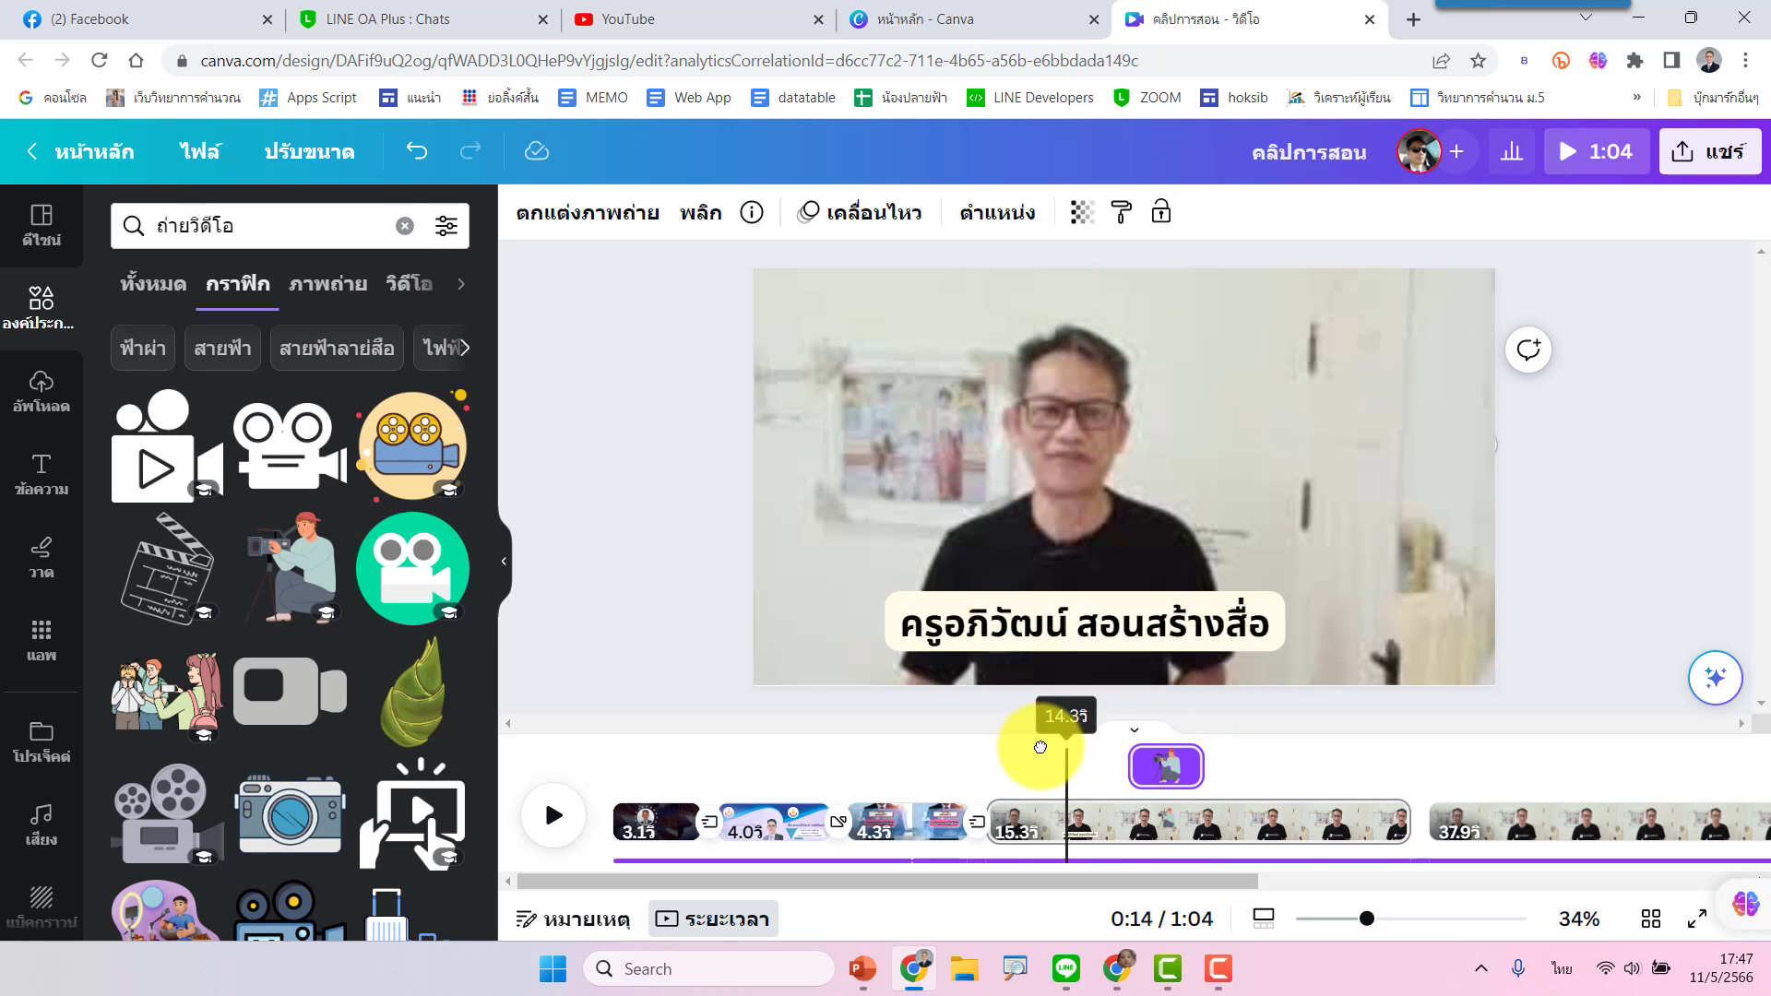
Trim the camera-operator illustration to about 2.4 seconds, checking the timing with playback
left_click(551, 815)
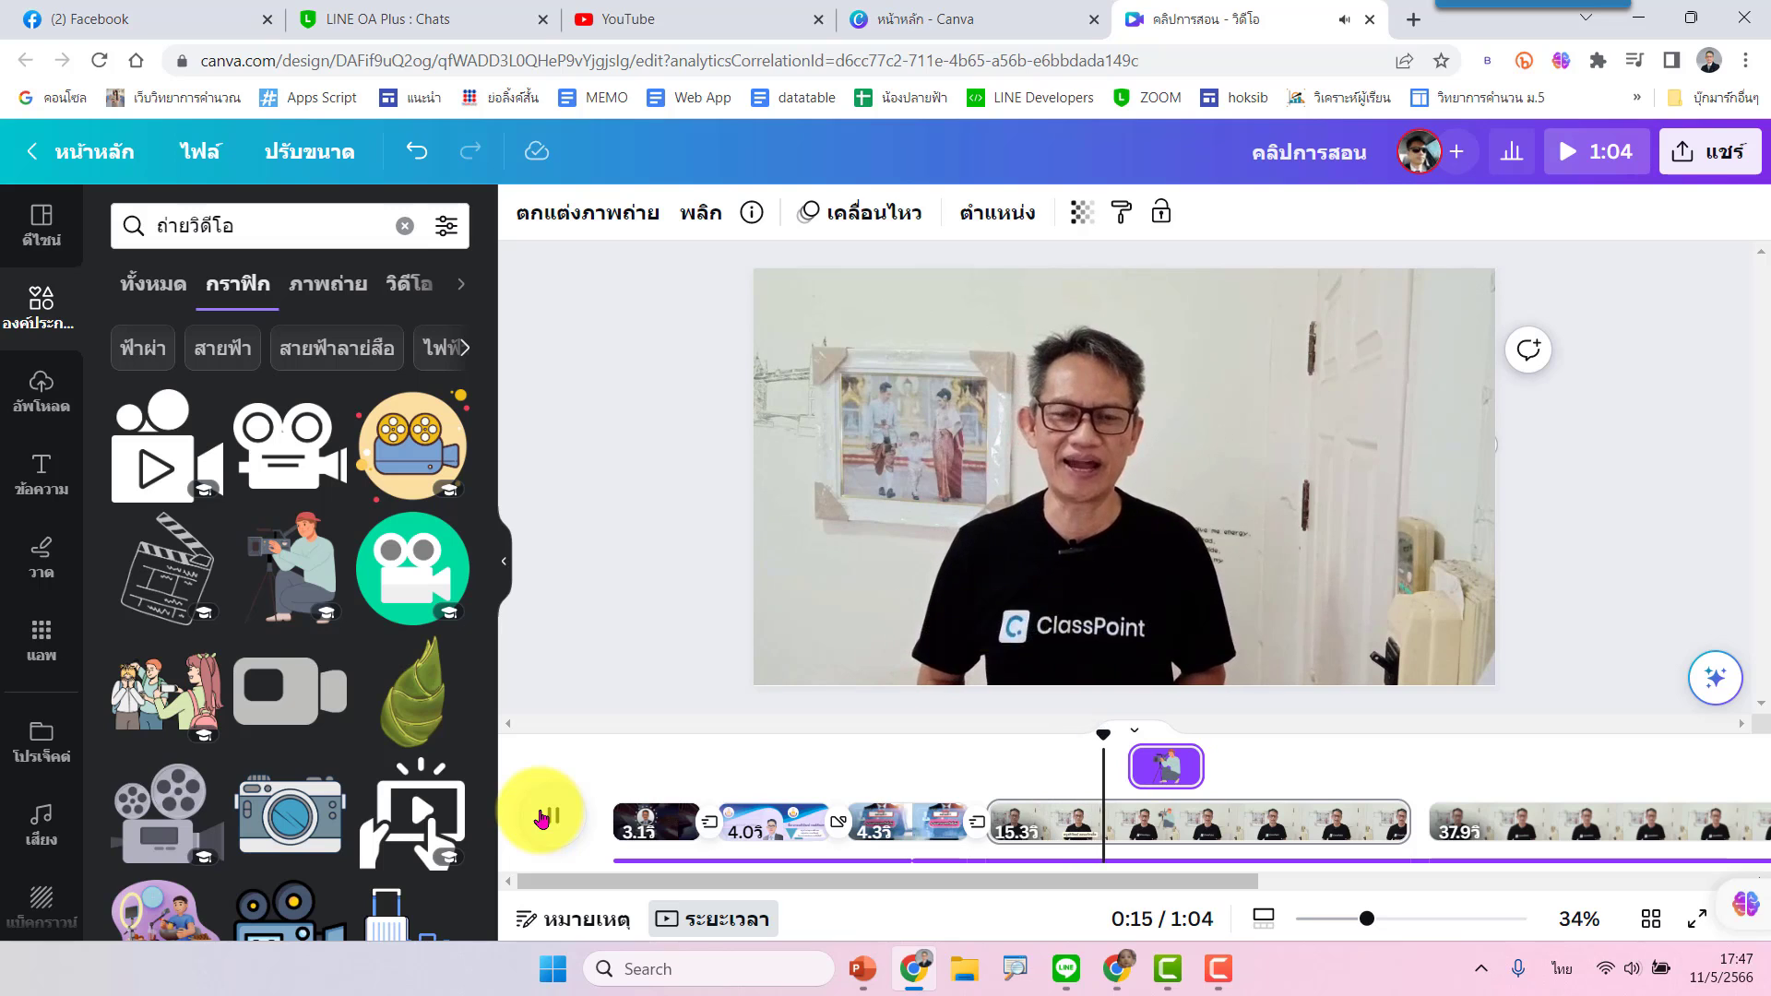
left_click(543, 817)
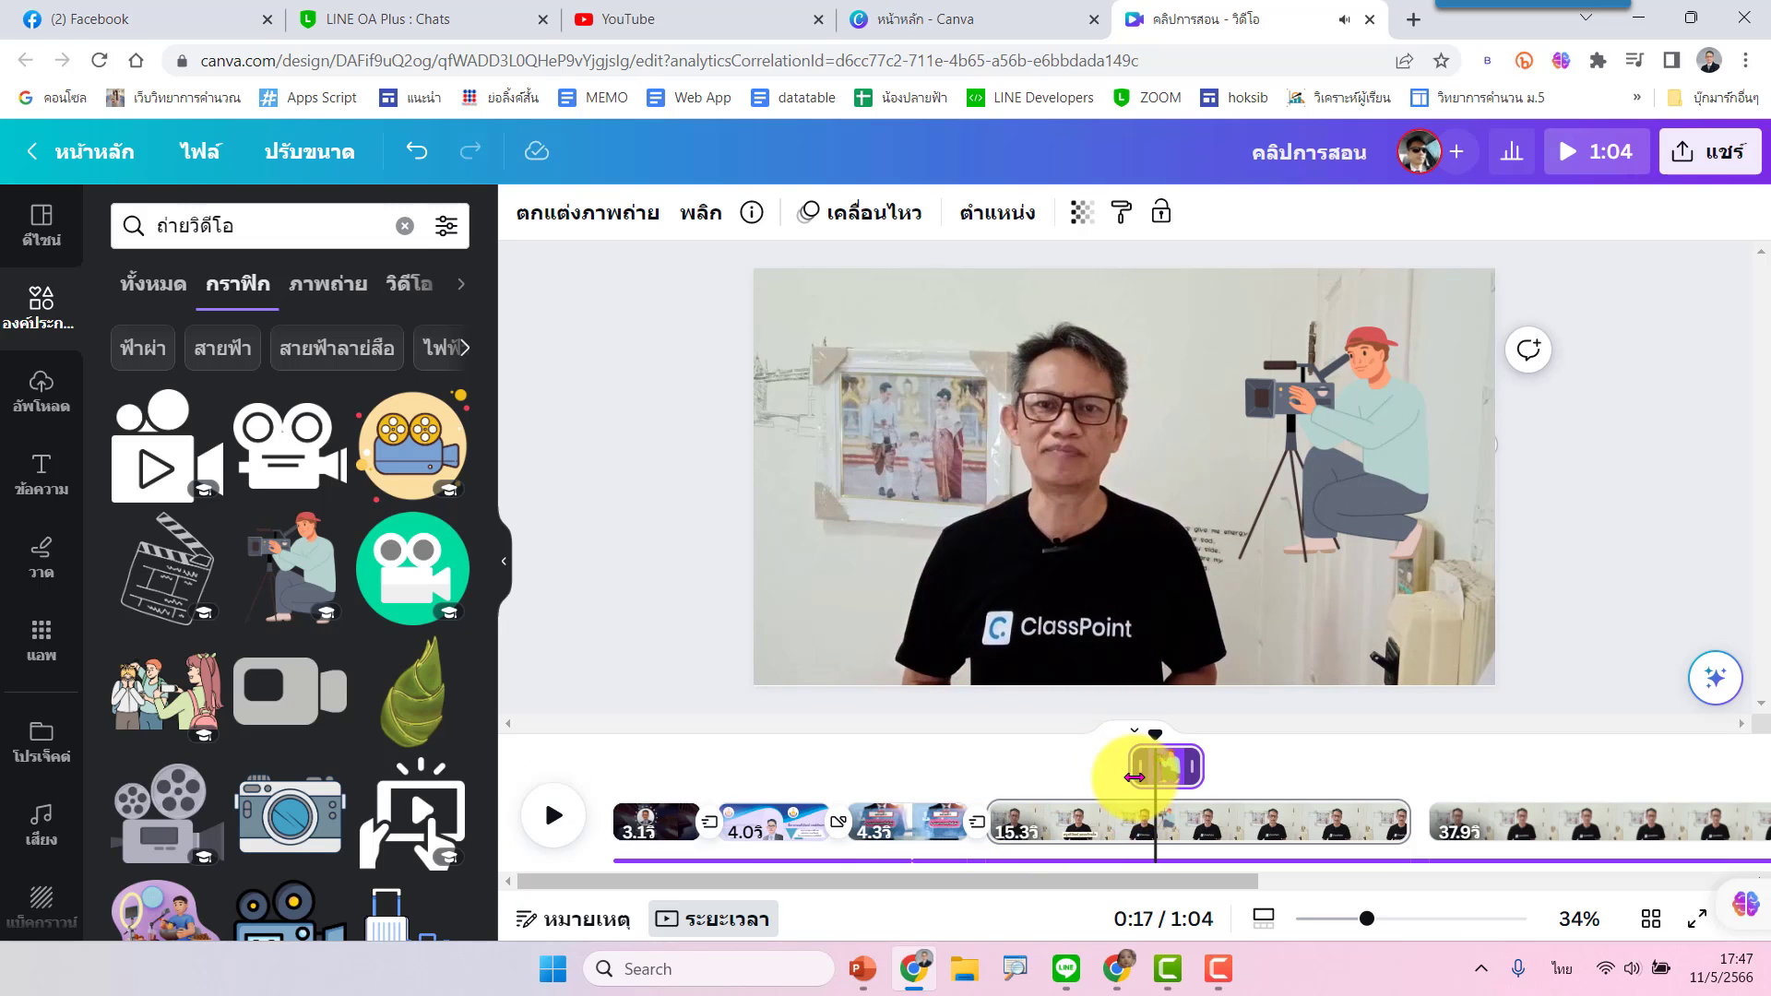
left_click_drag(1135, 778, 1146, 778)
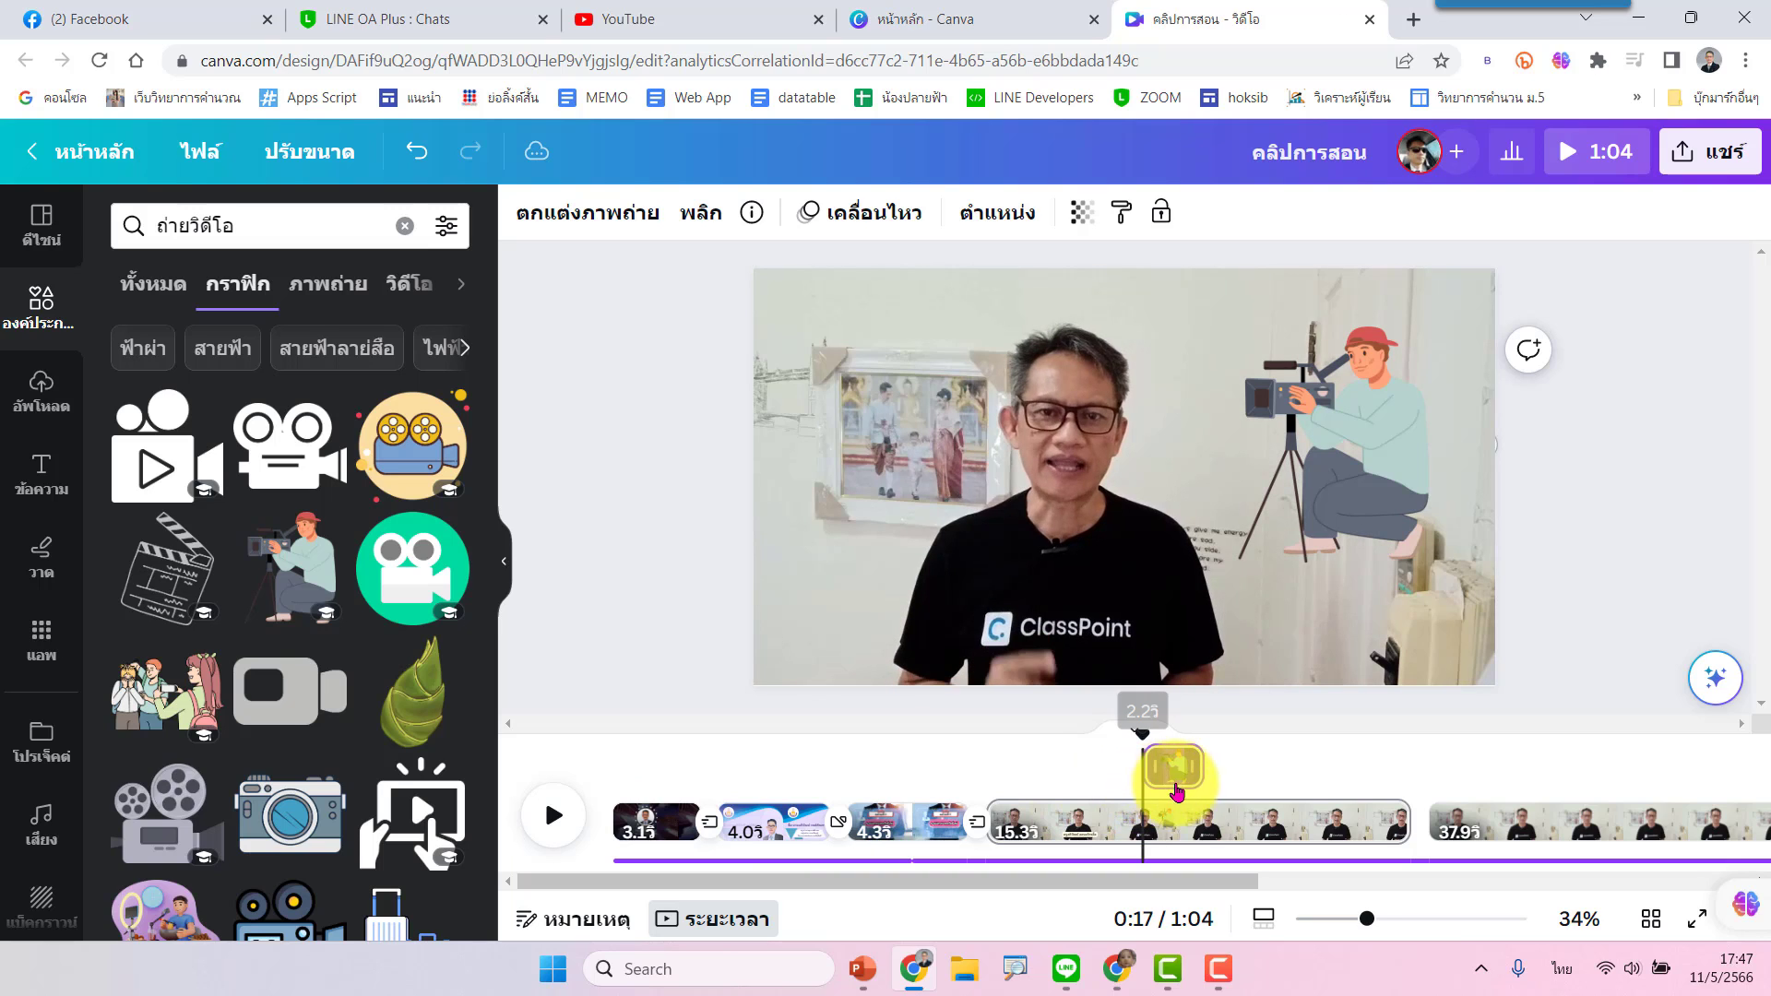
left_click_drag(1207, 768, 1223, 769)
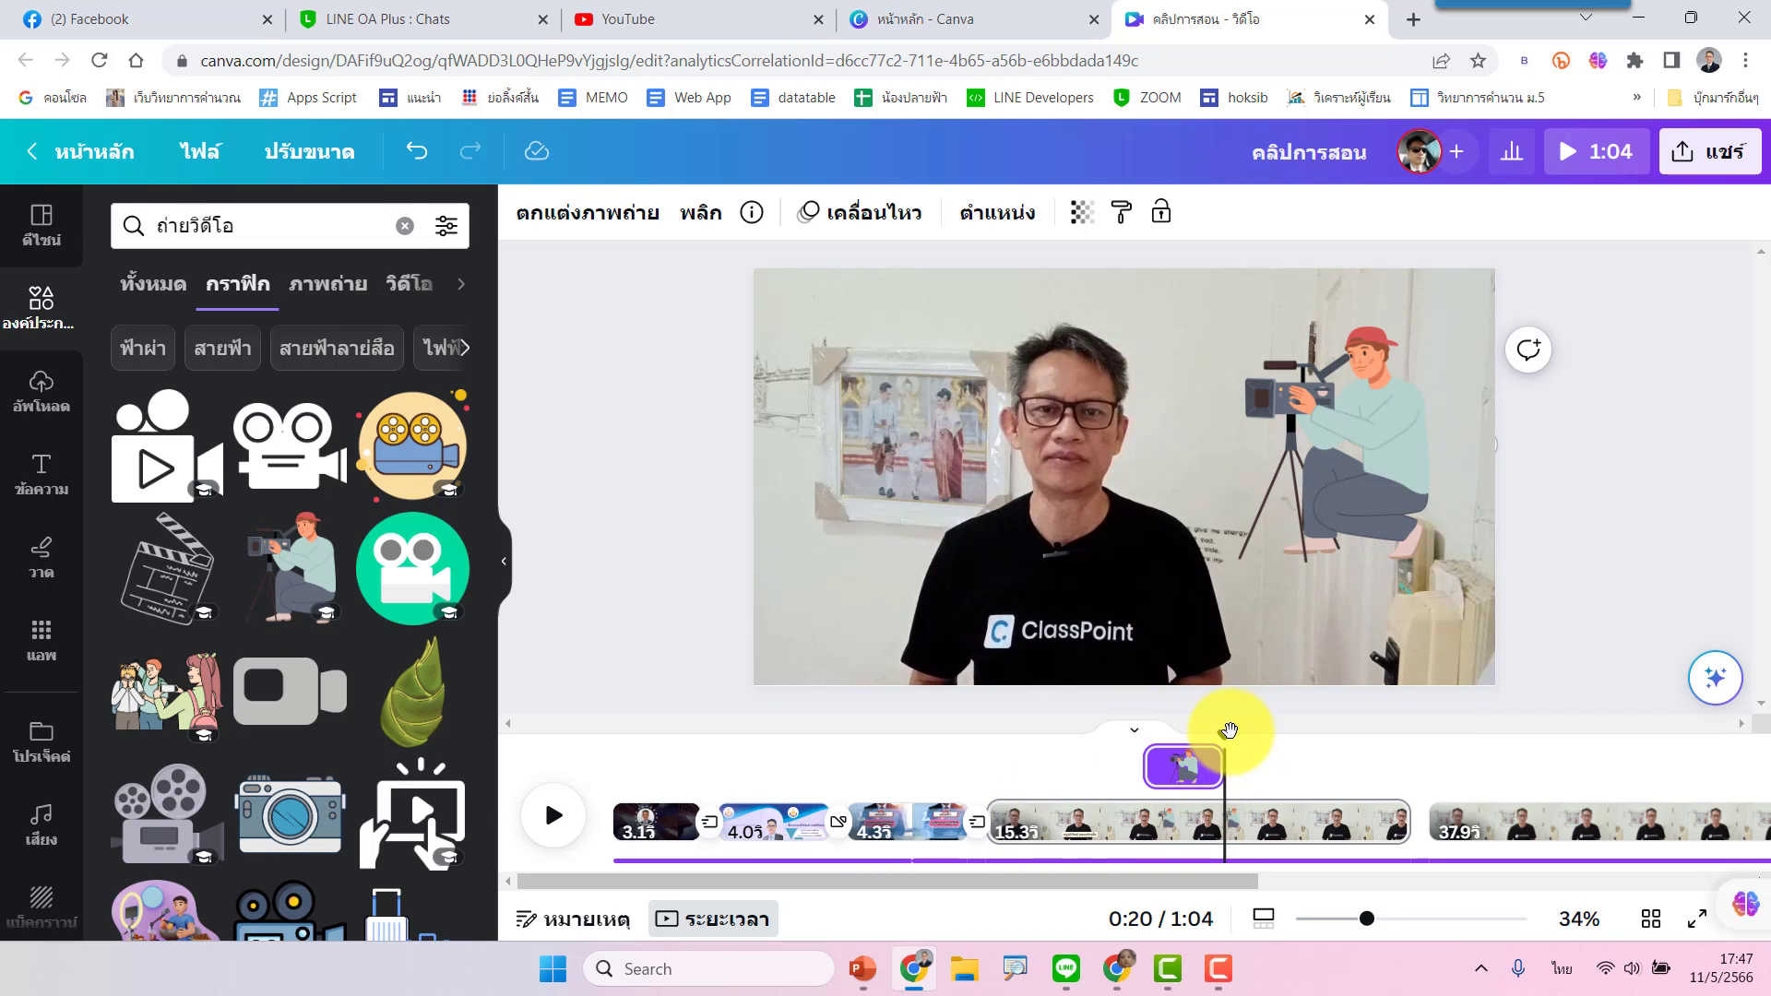
left_click_drag(1224, 734, 1119, 731)
left_click(552, 821)
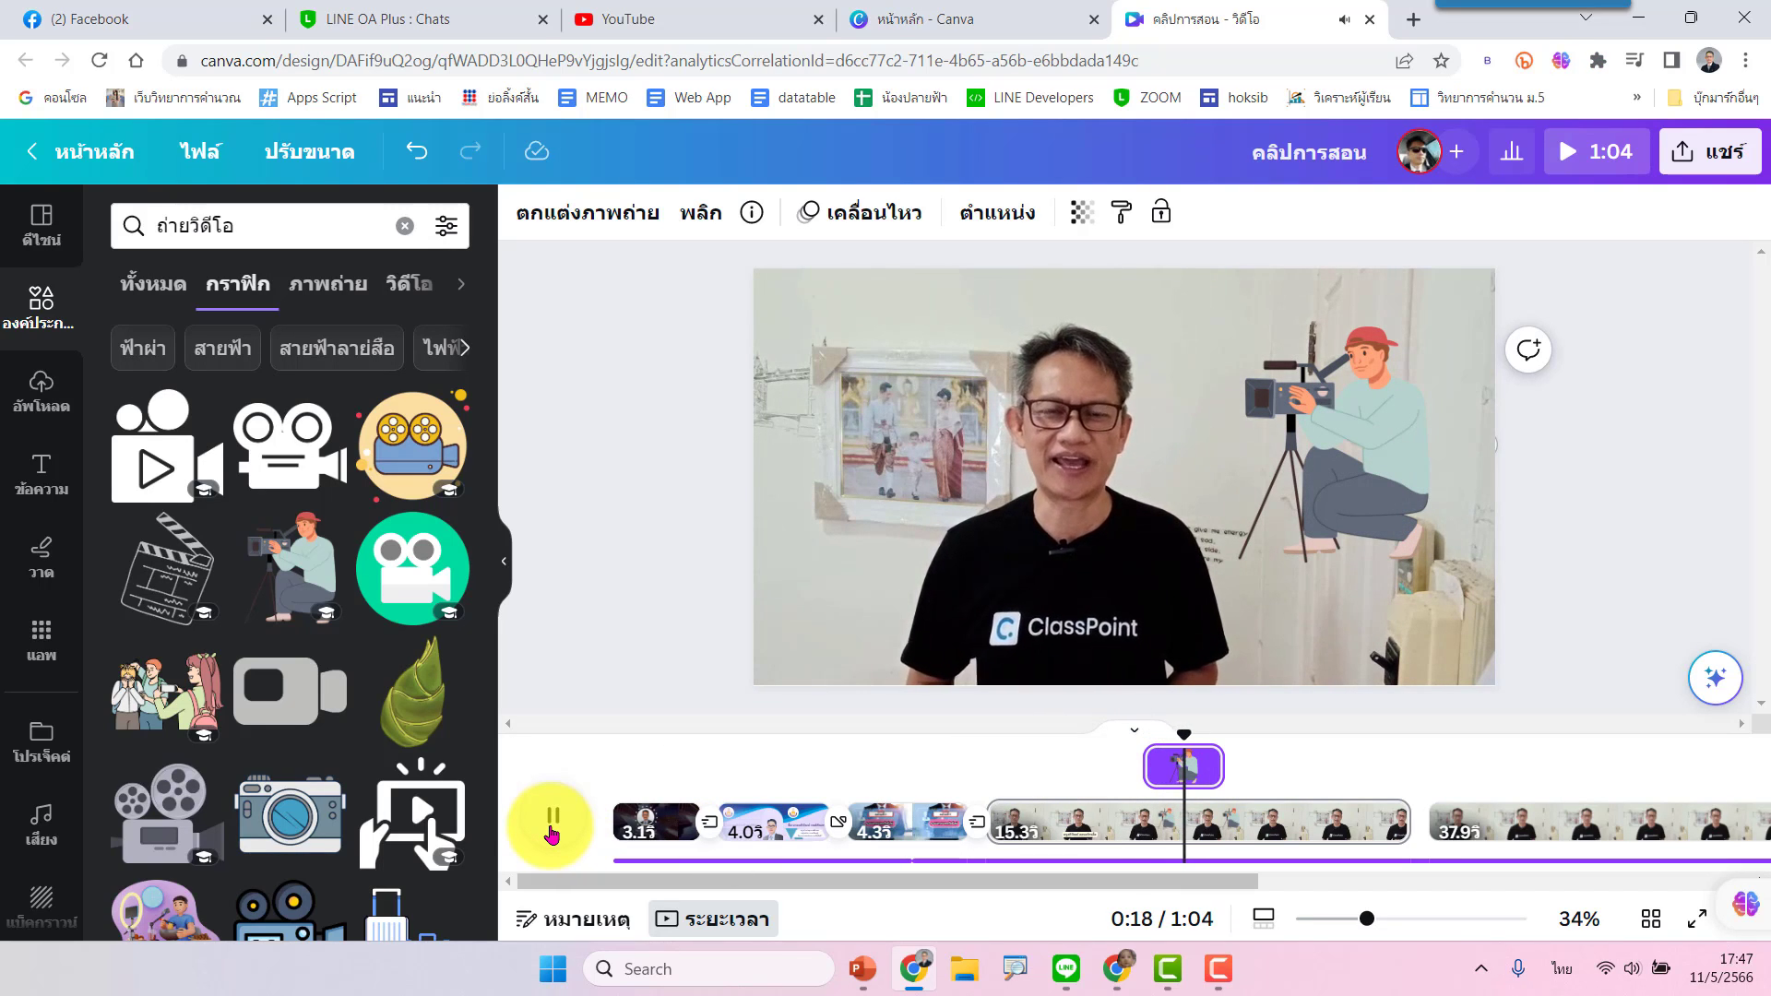
left_click(551, 819)
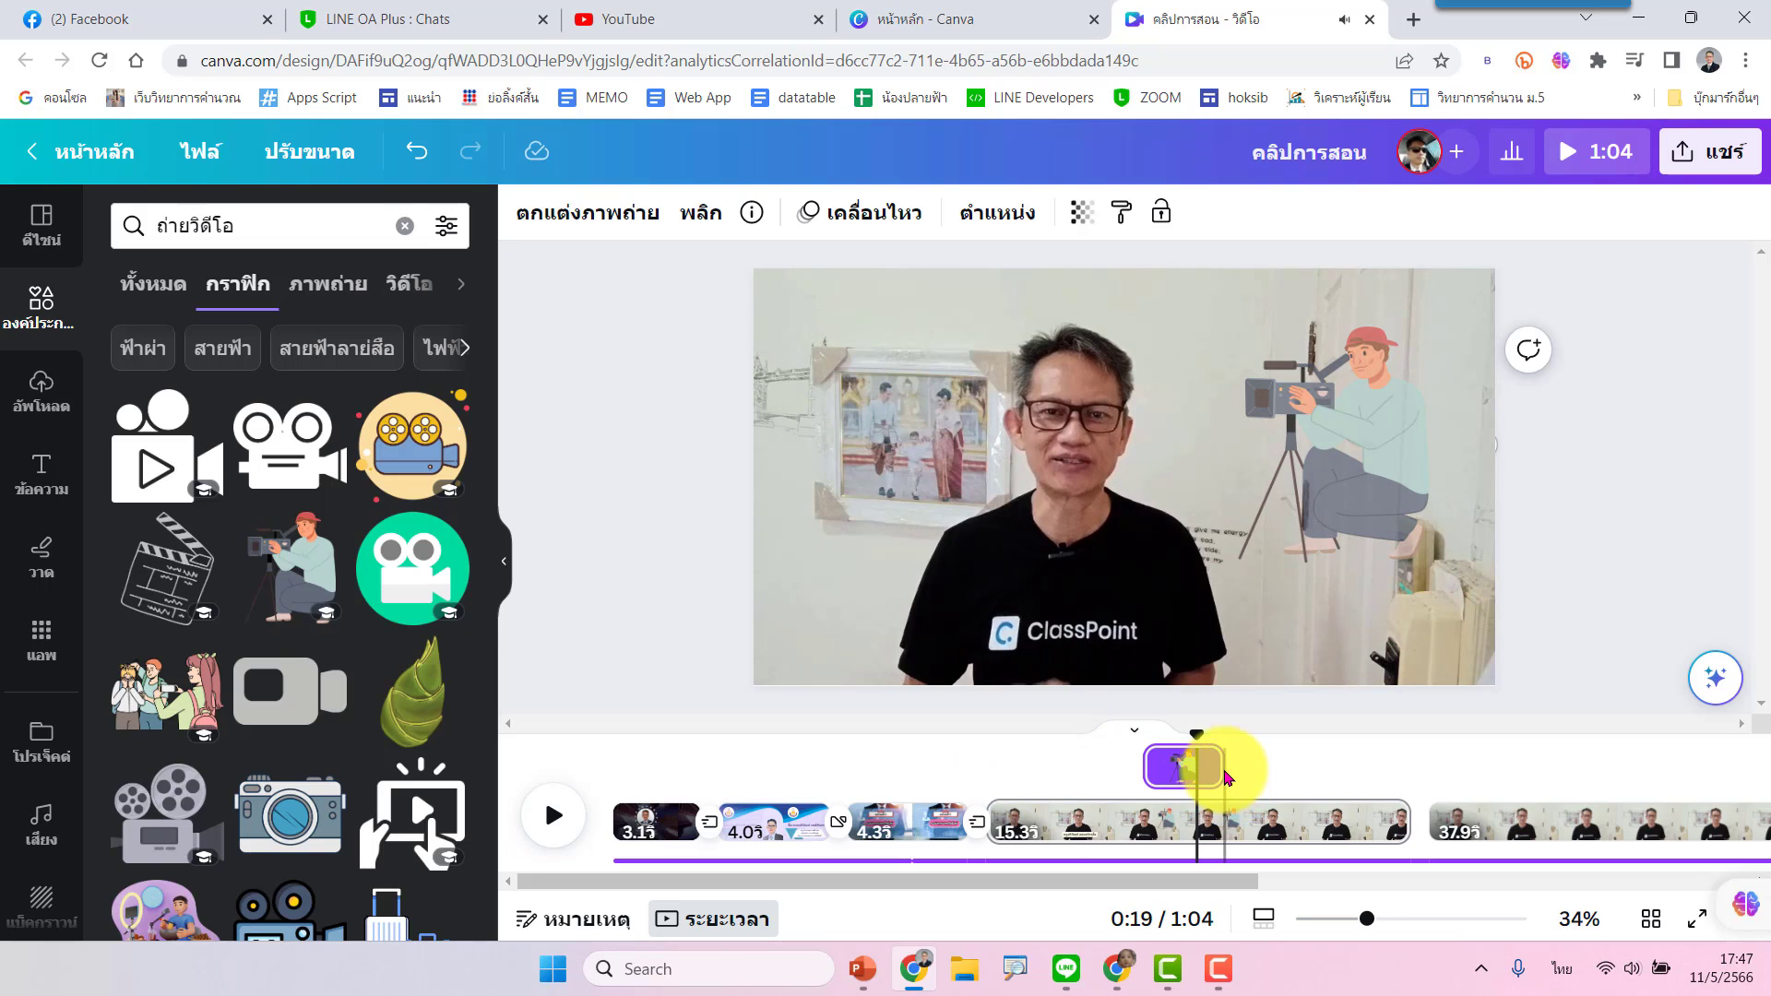
left_click_drag(1221, 770, 1227, 733)
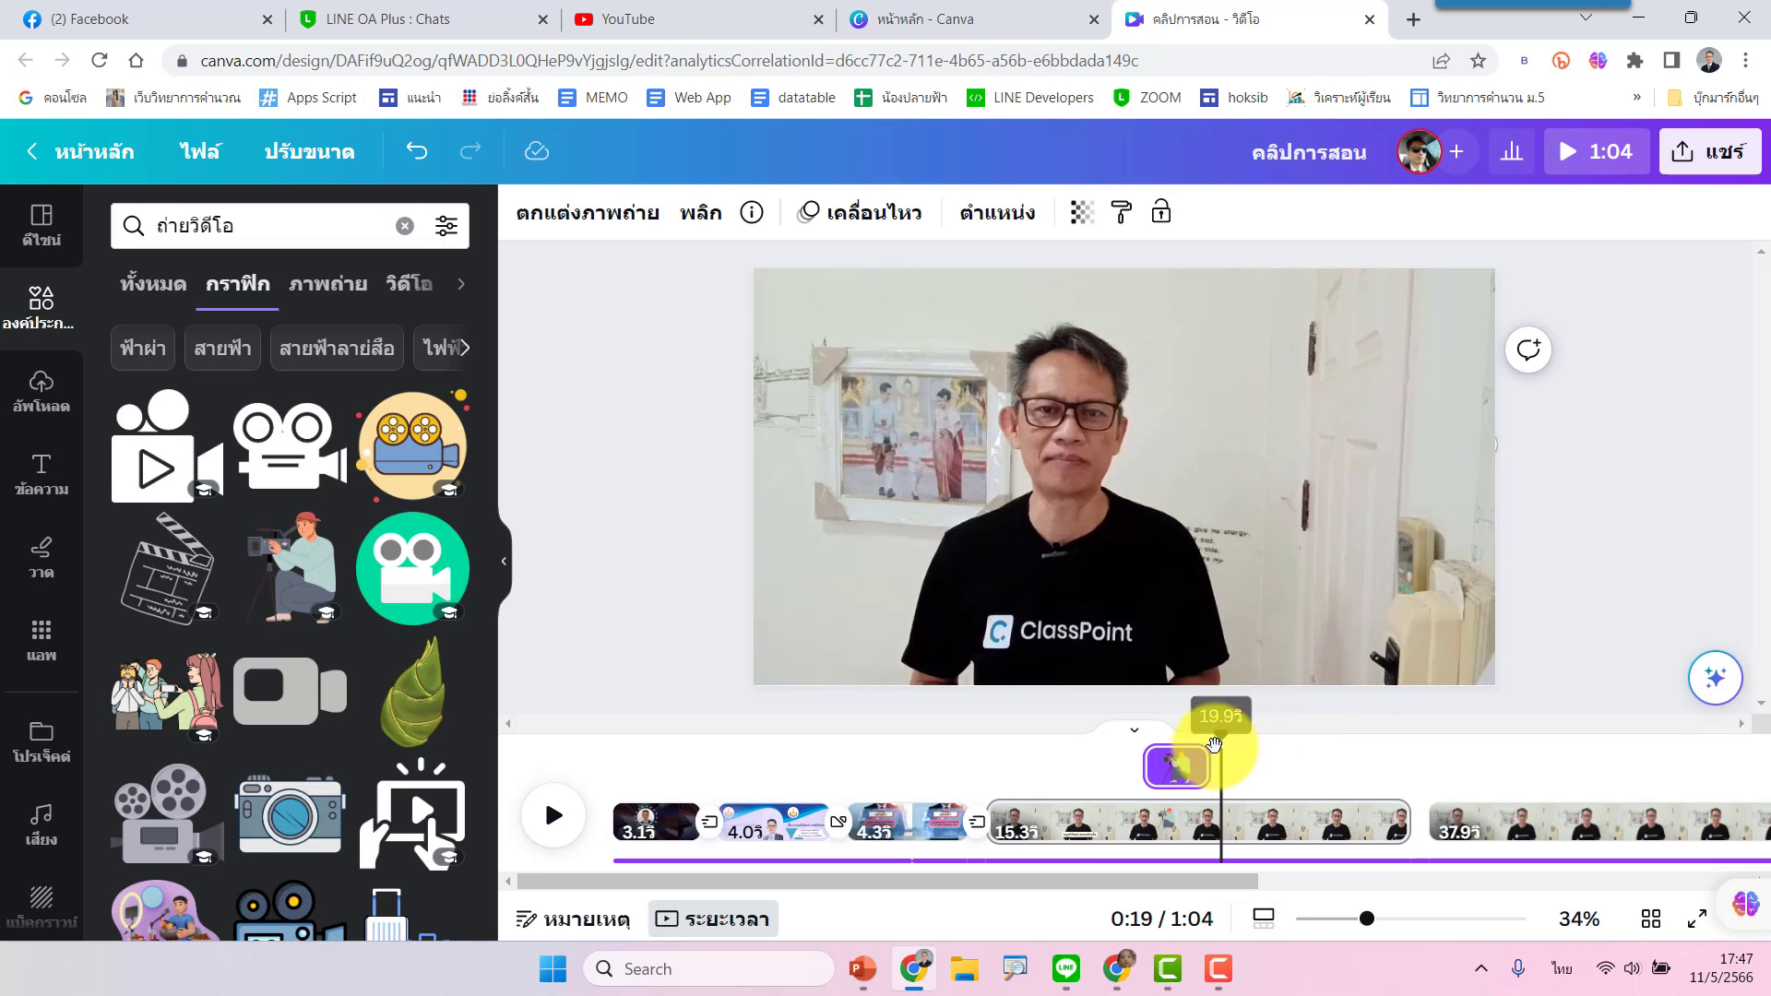
left_click_drag(235, 224, 152, 218)
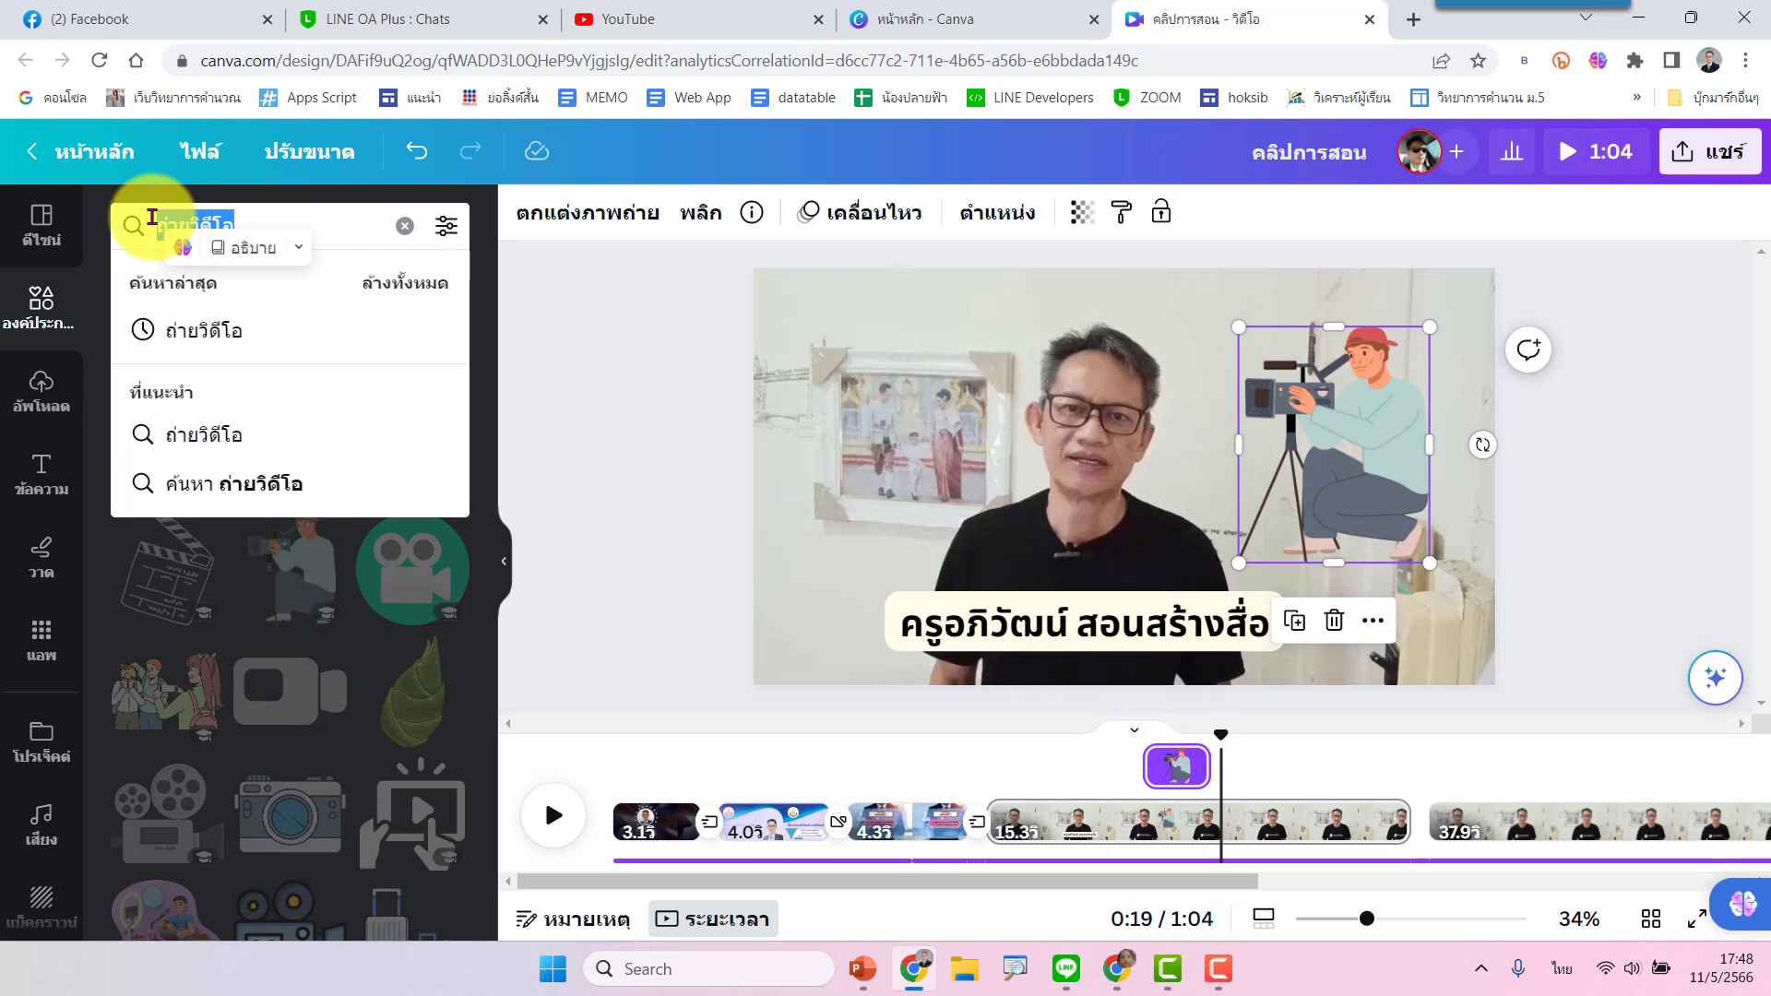
Search graphics for 'สมาร์ตโฟน' and place the man-with-phone cartoon at the video's left
type("สม")
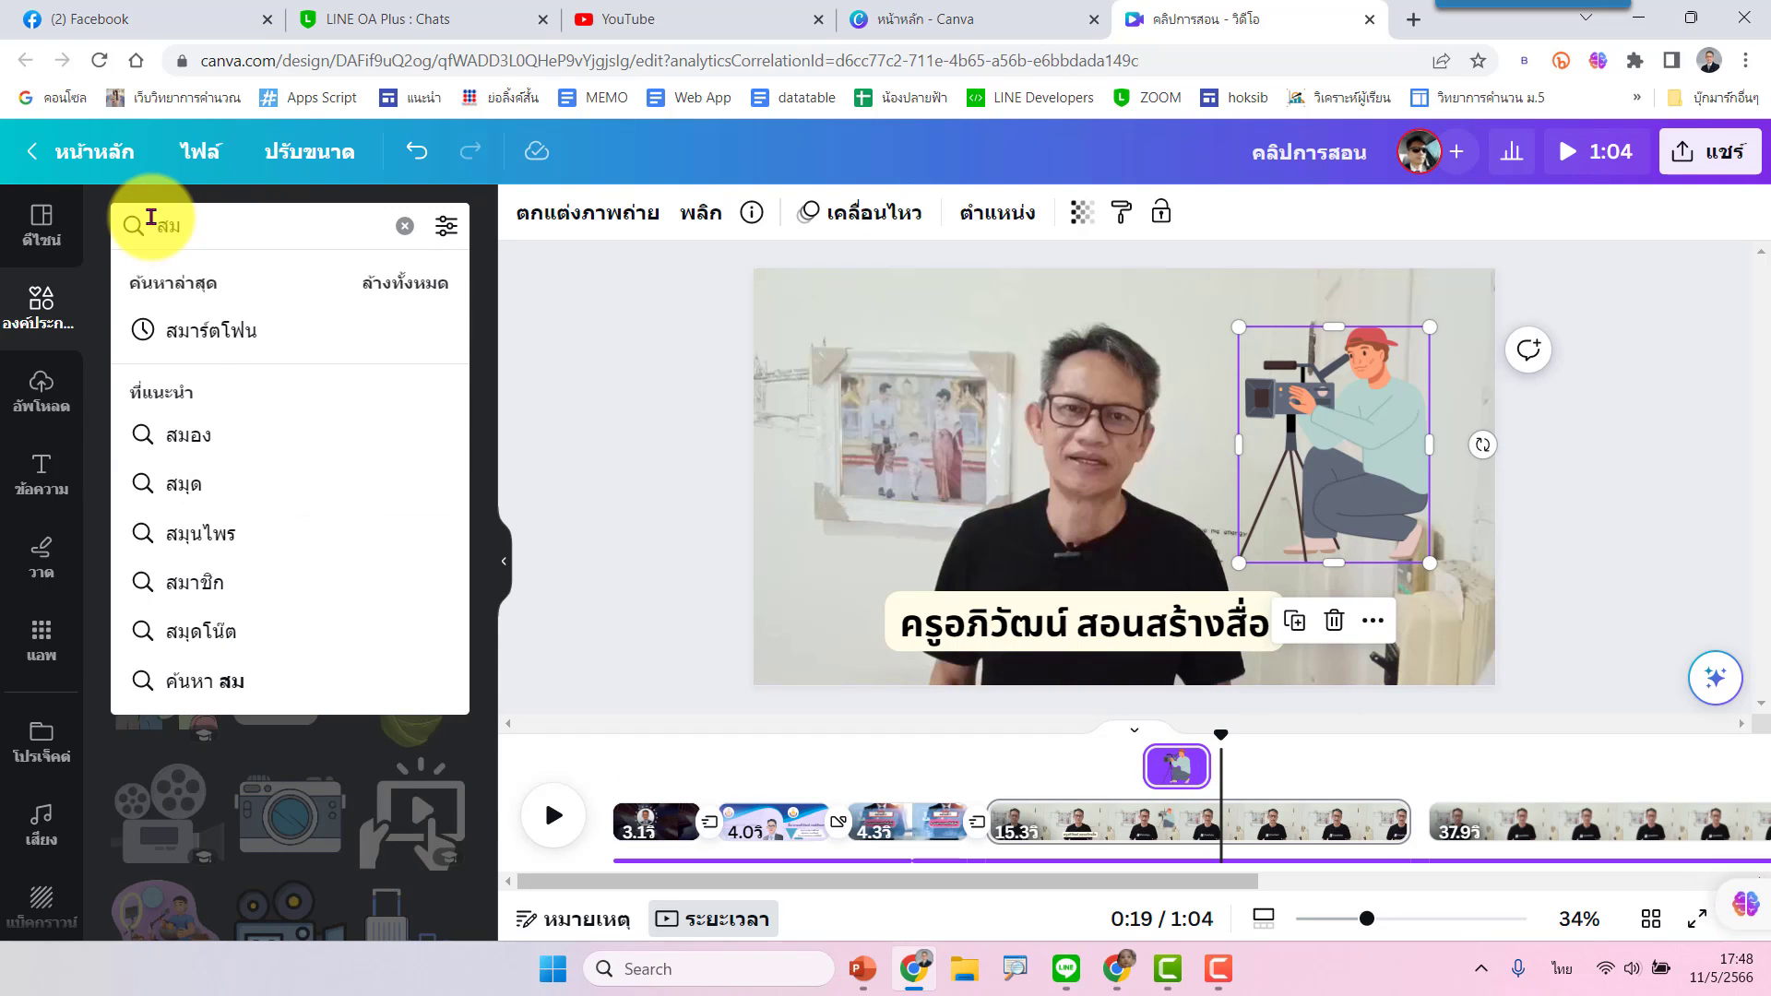
left_click(208, 334)
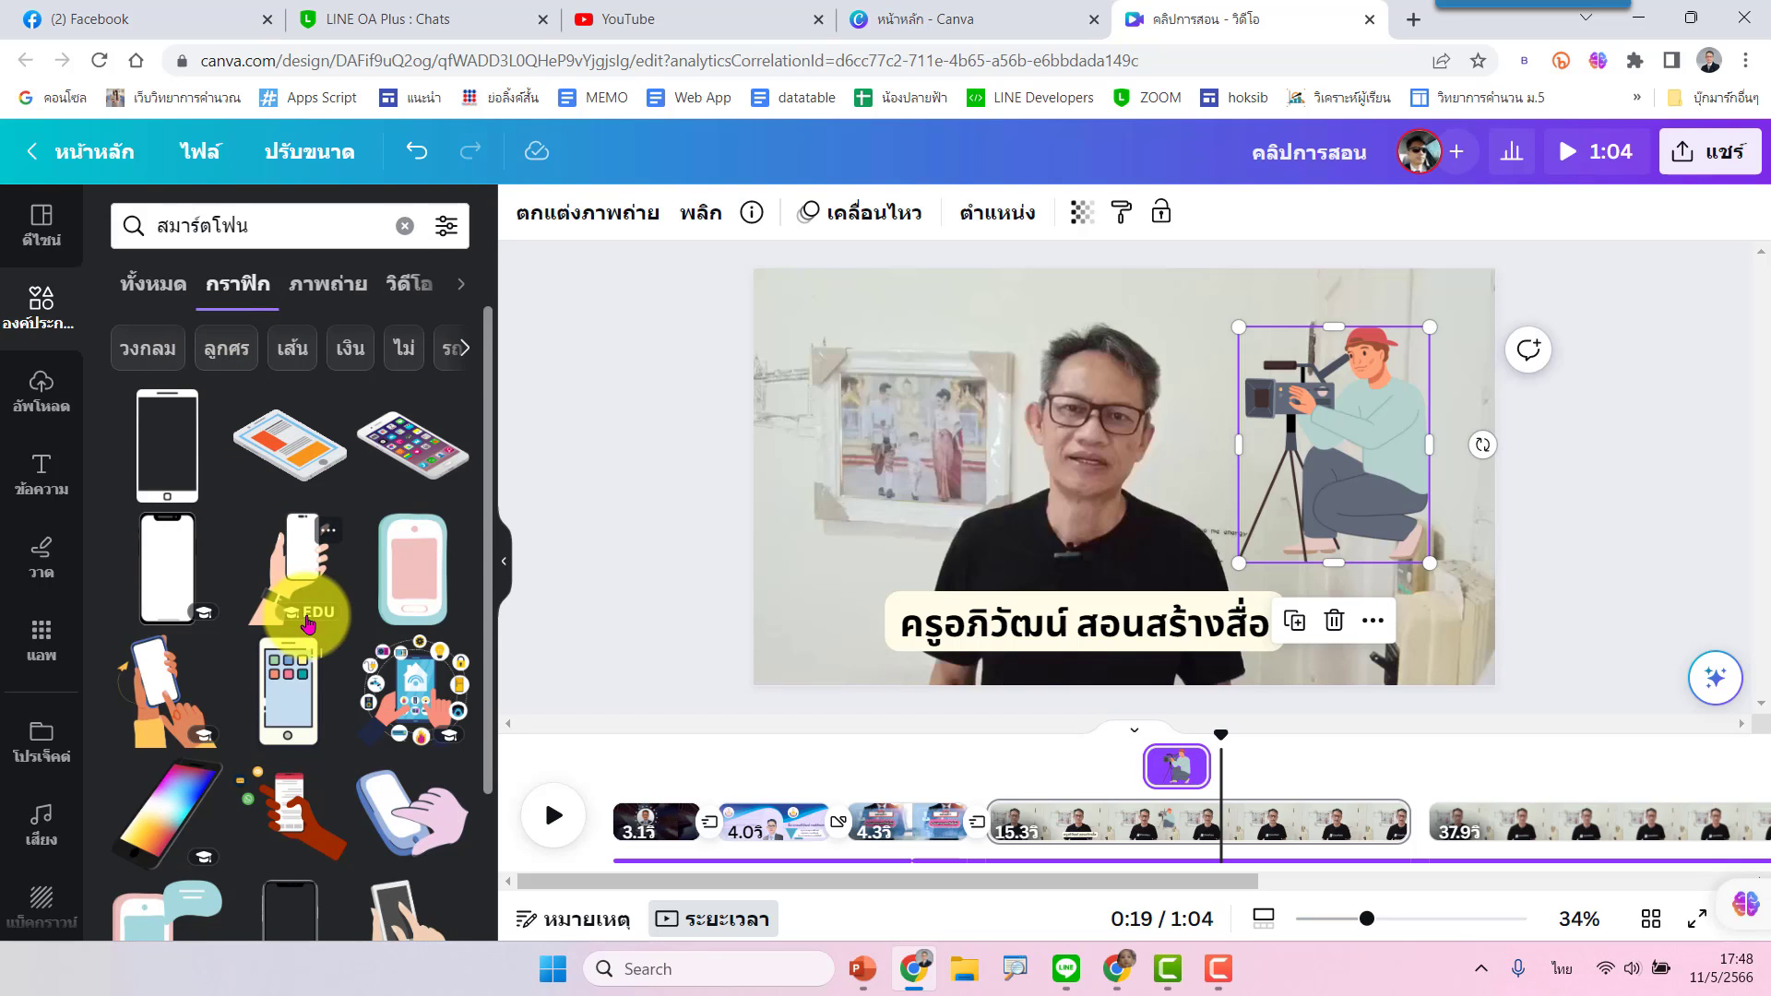
scroll(318, 629, "down", 2)
scroll(318, 628, "down", 2)
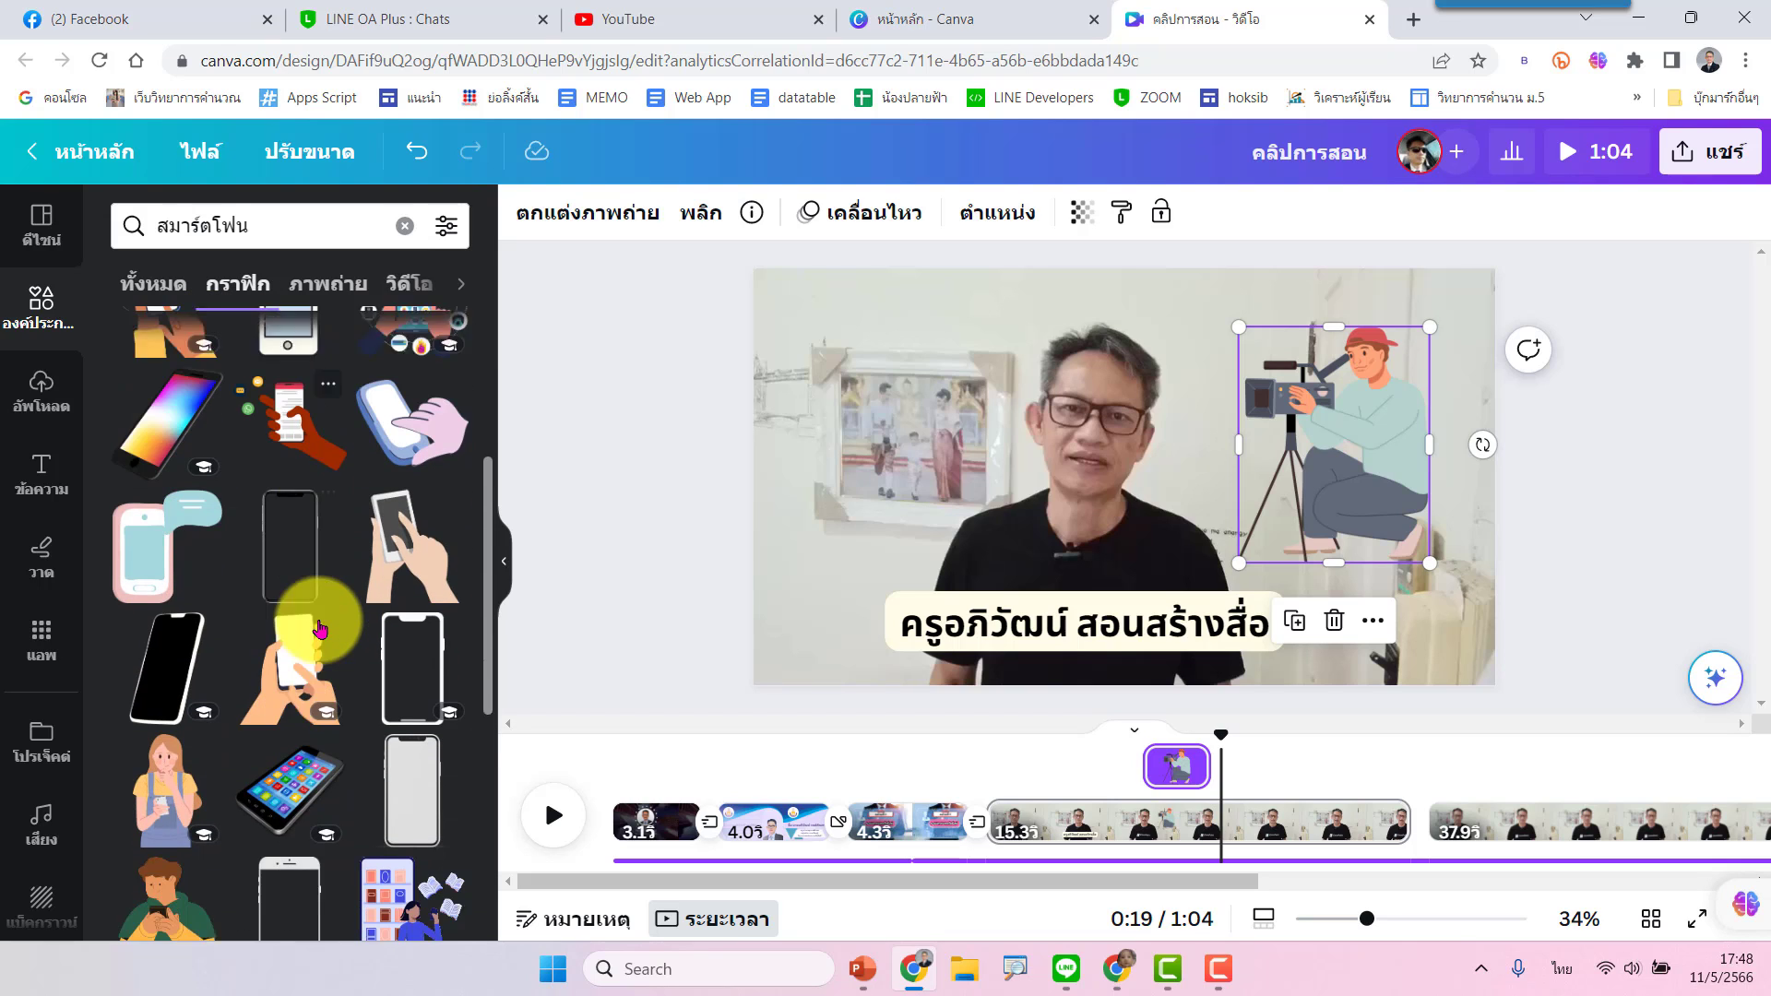
scroll(323, 602, "down", 2)
scroll(323, 601, "down", 1)
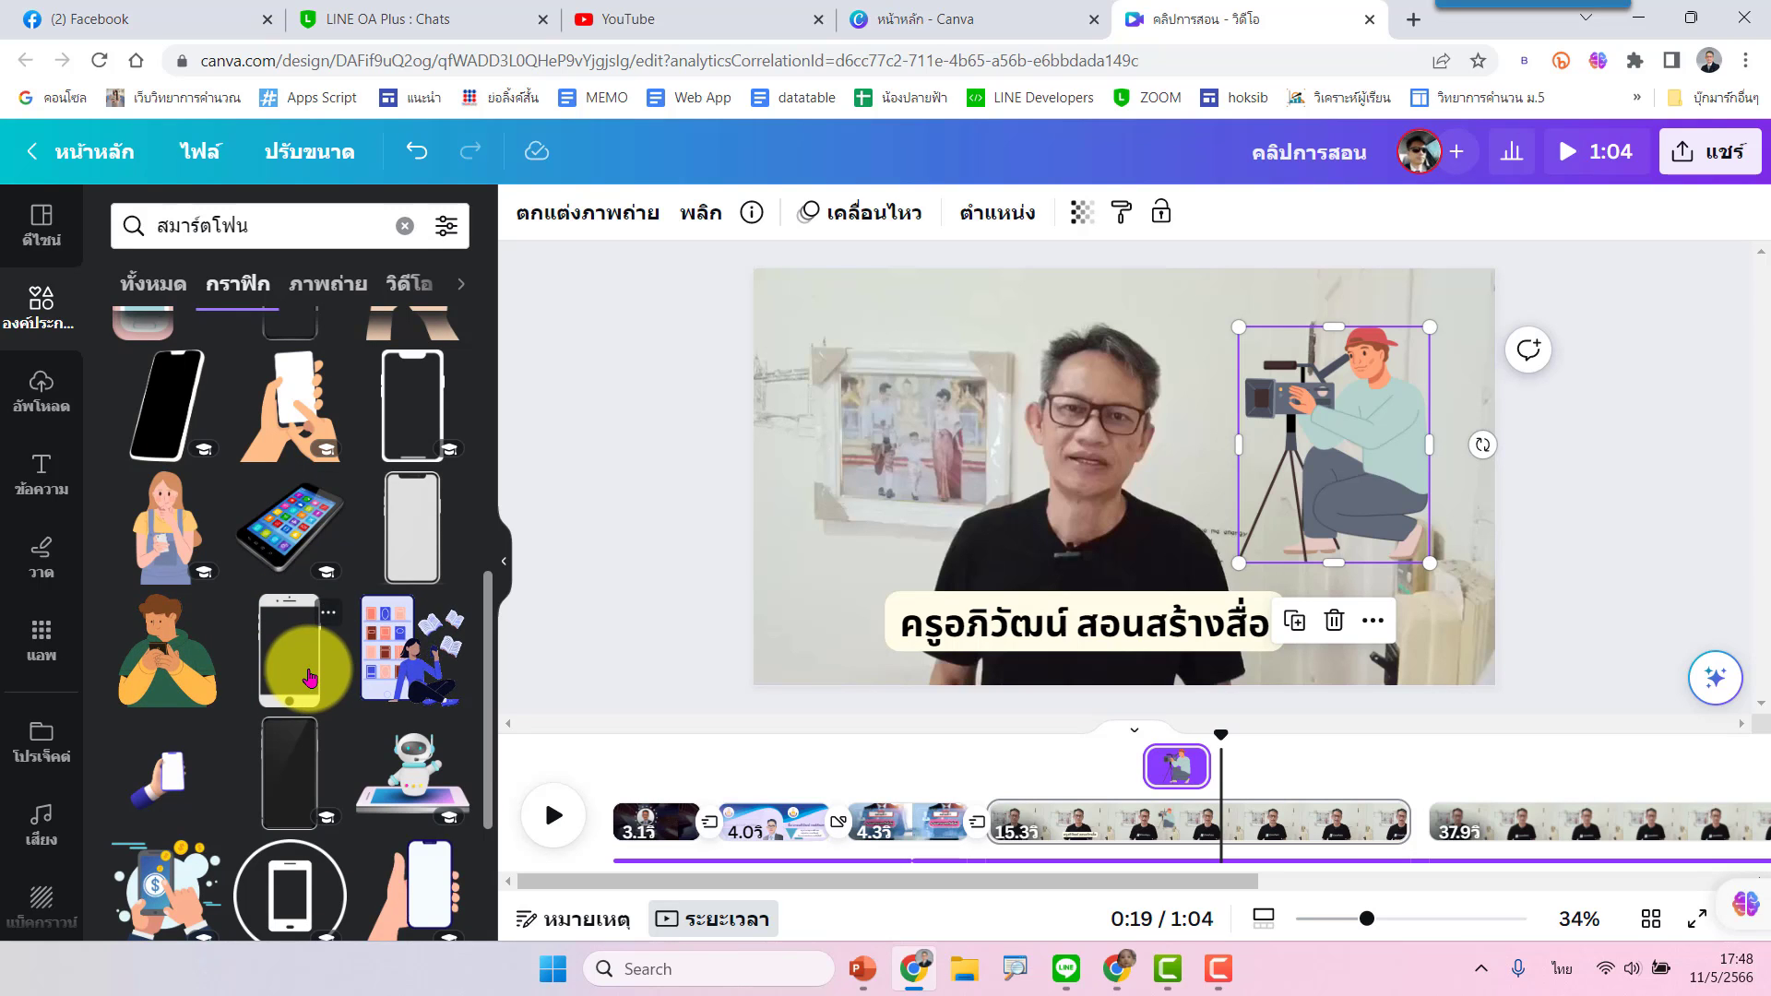
scroll(310, 678, "down", 2)
scroll(314, 682, "down", 2)
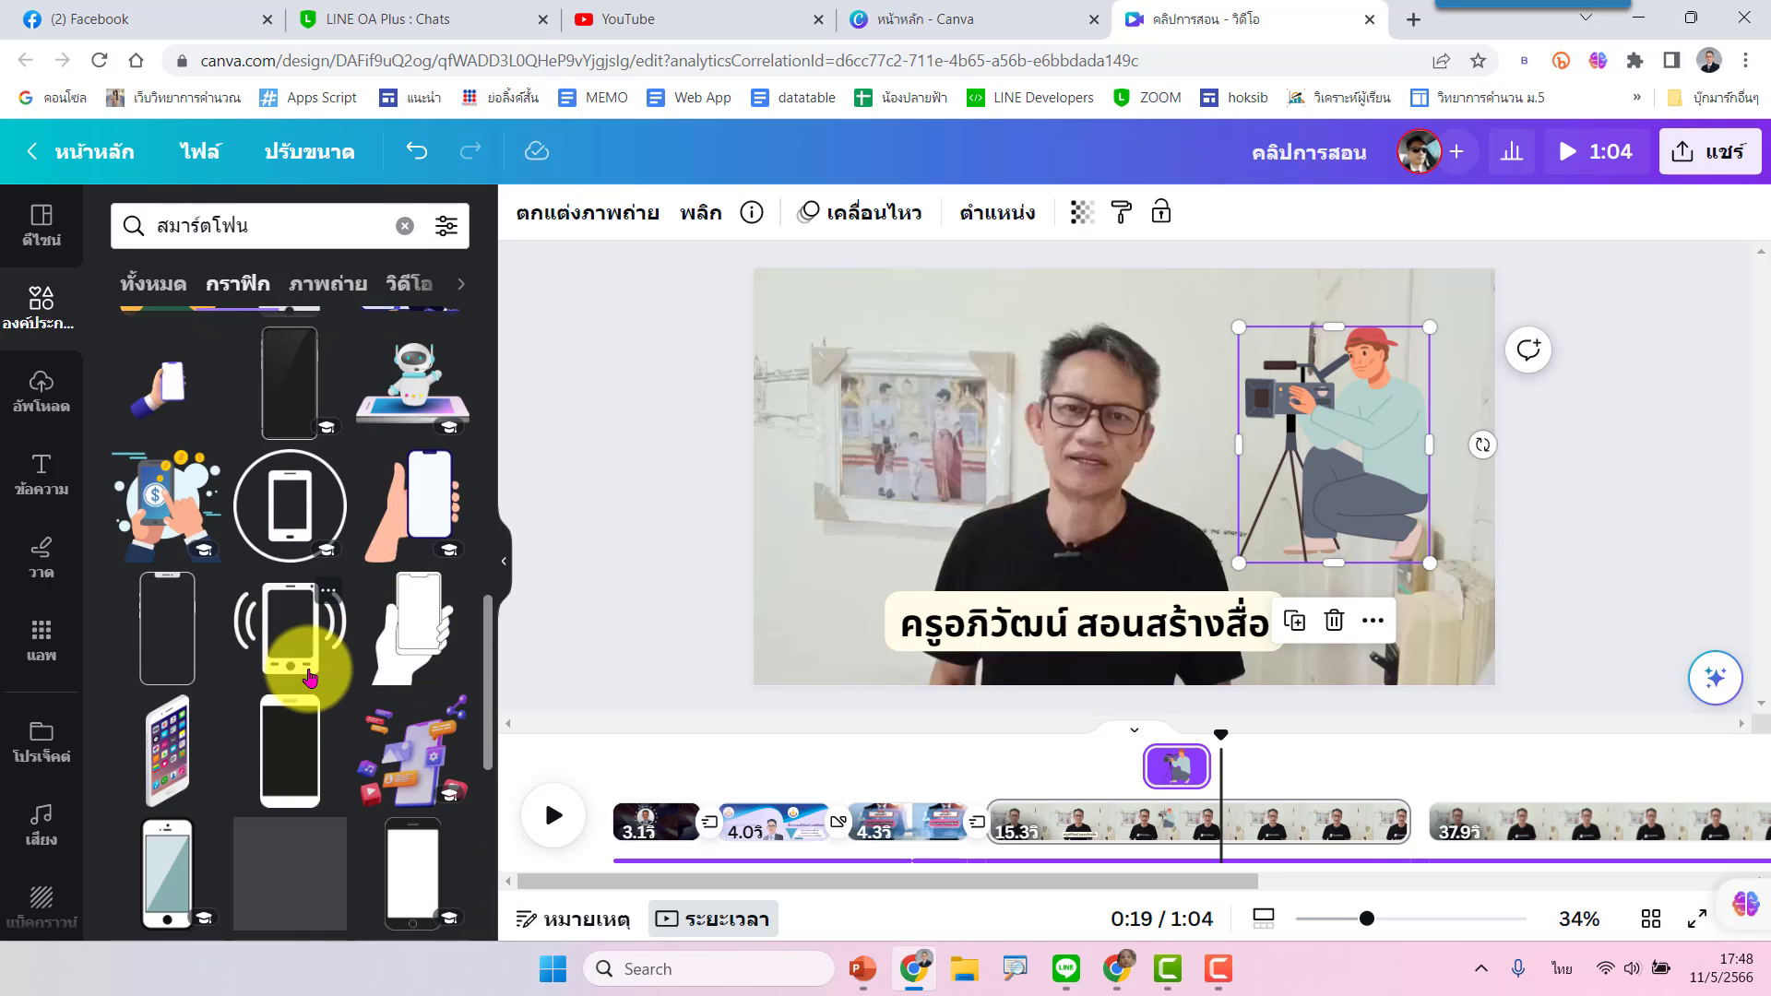
scroll(333, 664, "down", 2)
scroll(346, 660, "down", 2)
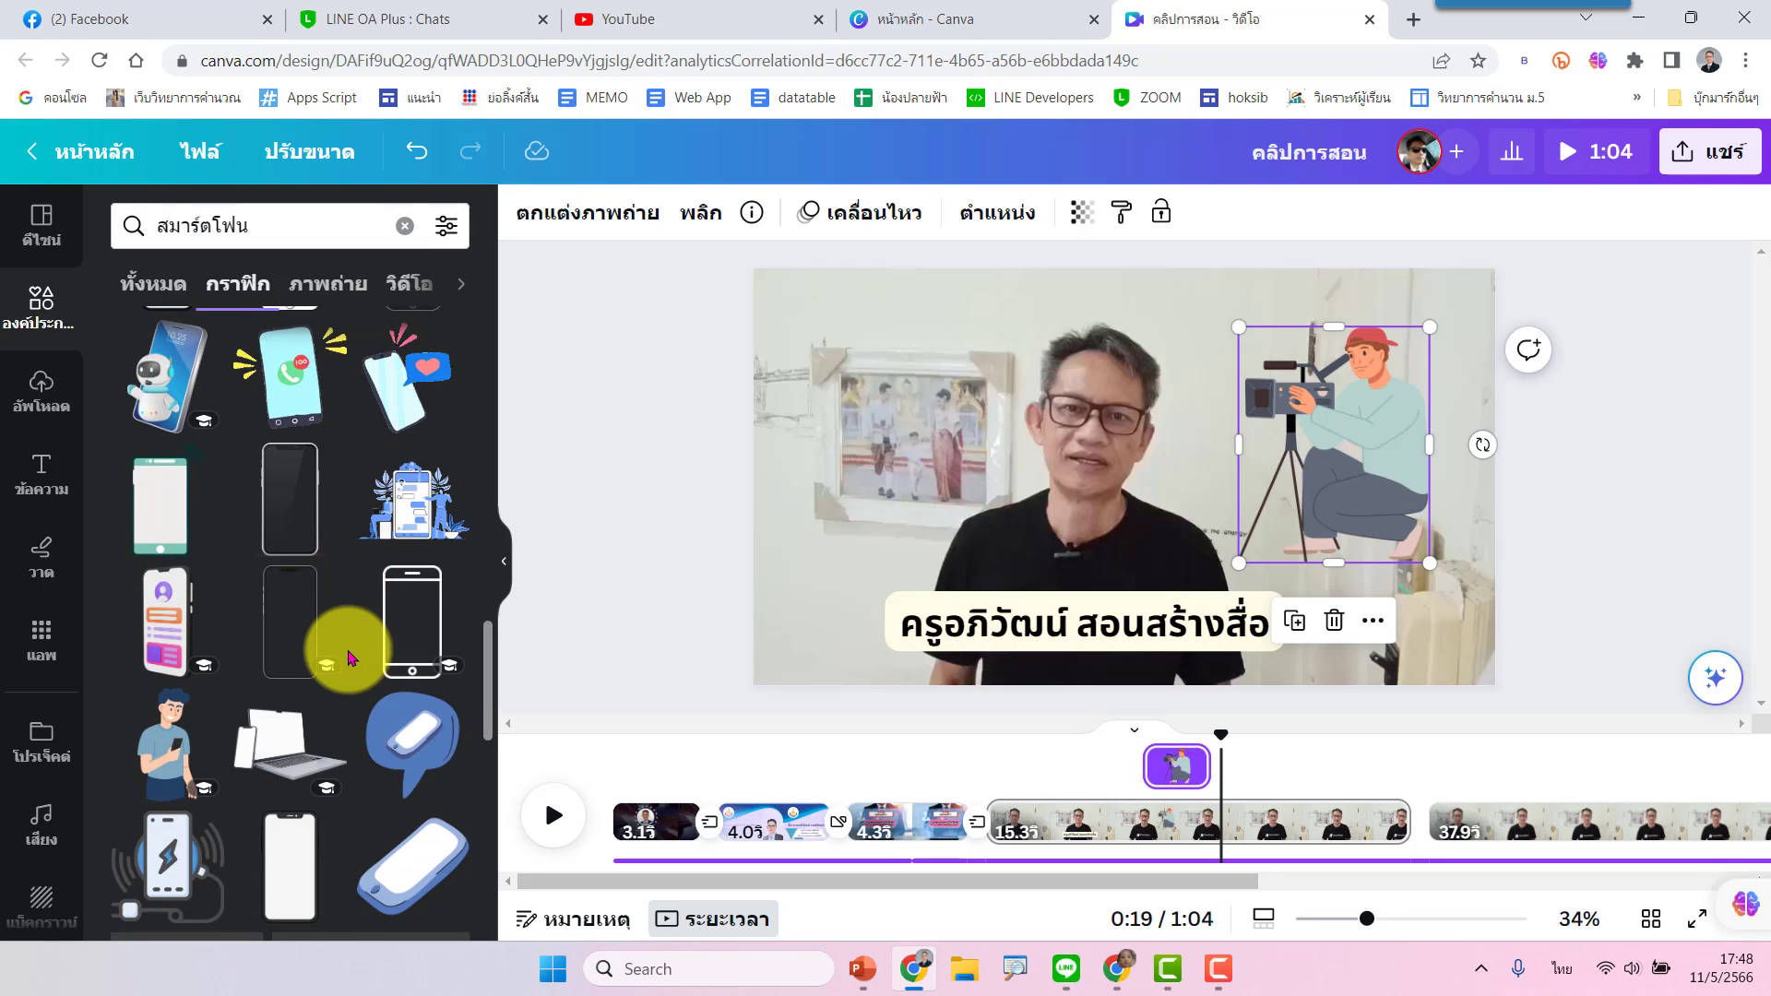
scroll(348, 657, "down", 2)
scroll(349, 658, "down", 2)
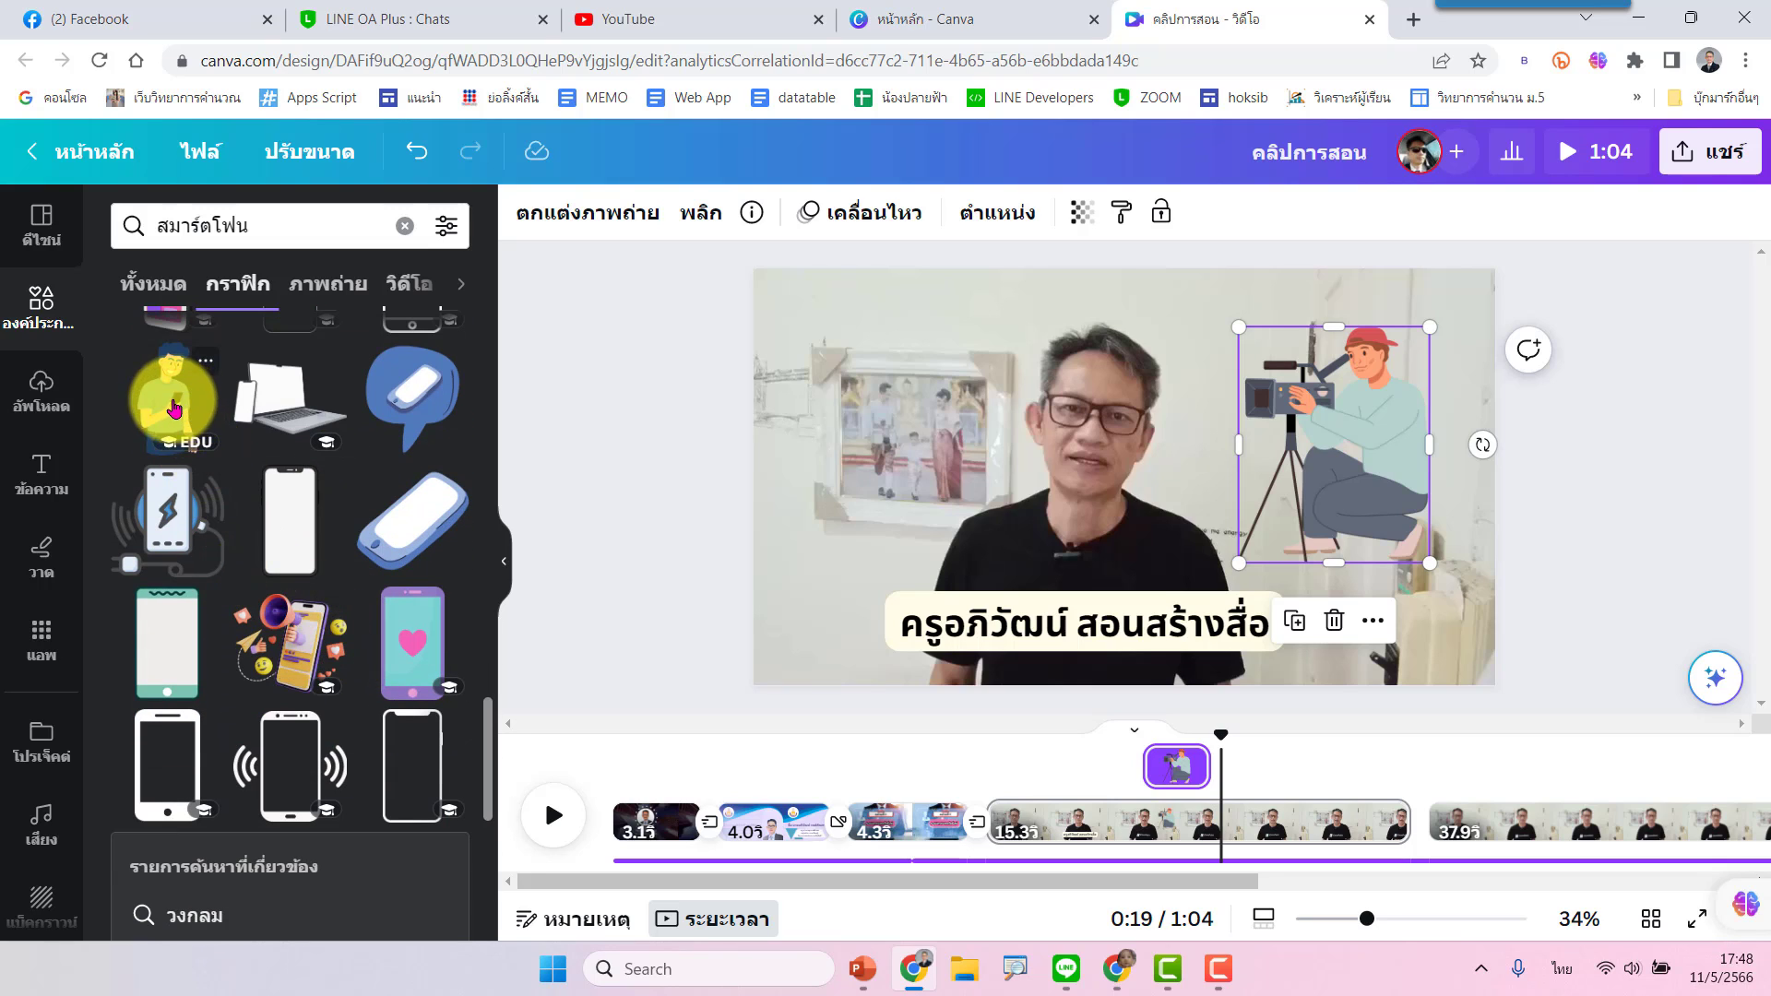
left_click_drag(174, 409, 883, 381)
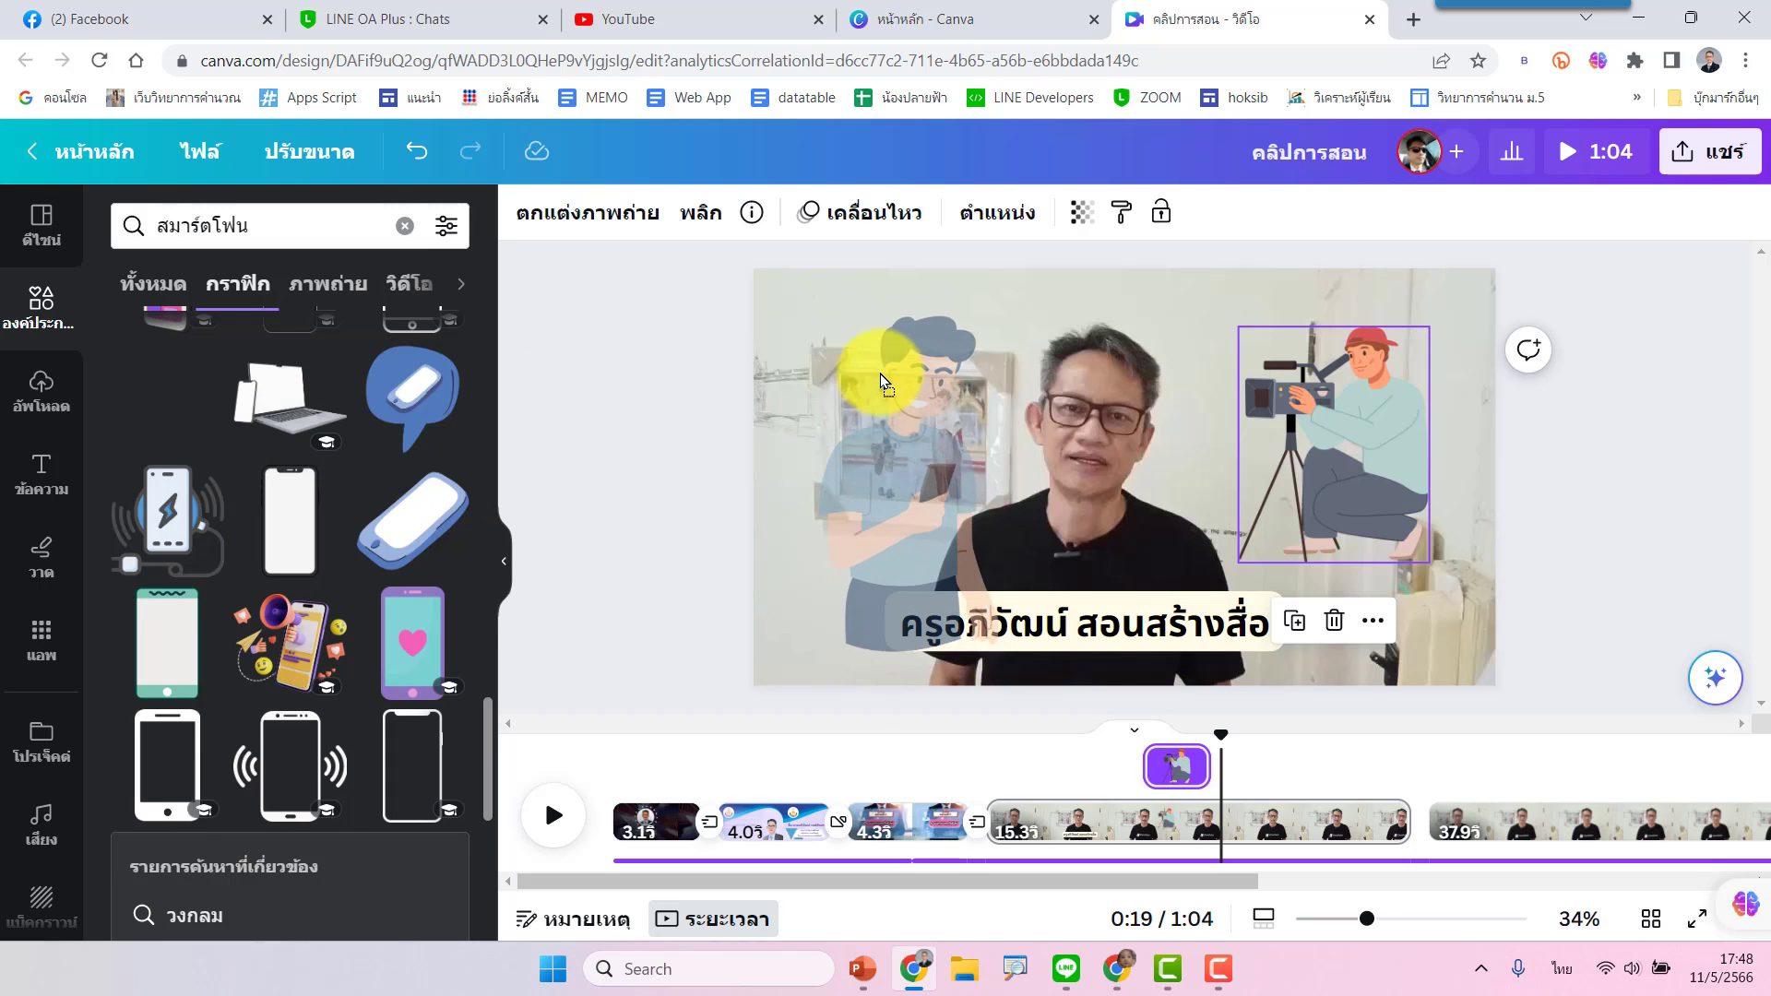
left_click_drag(882, 381, 840, 367)
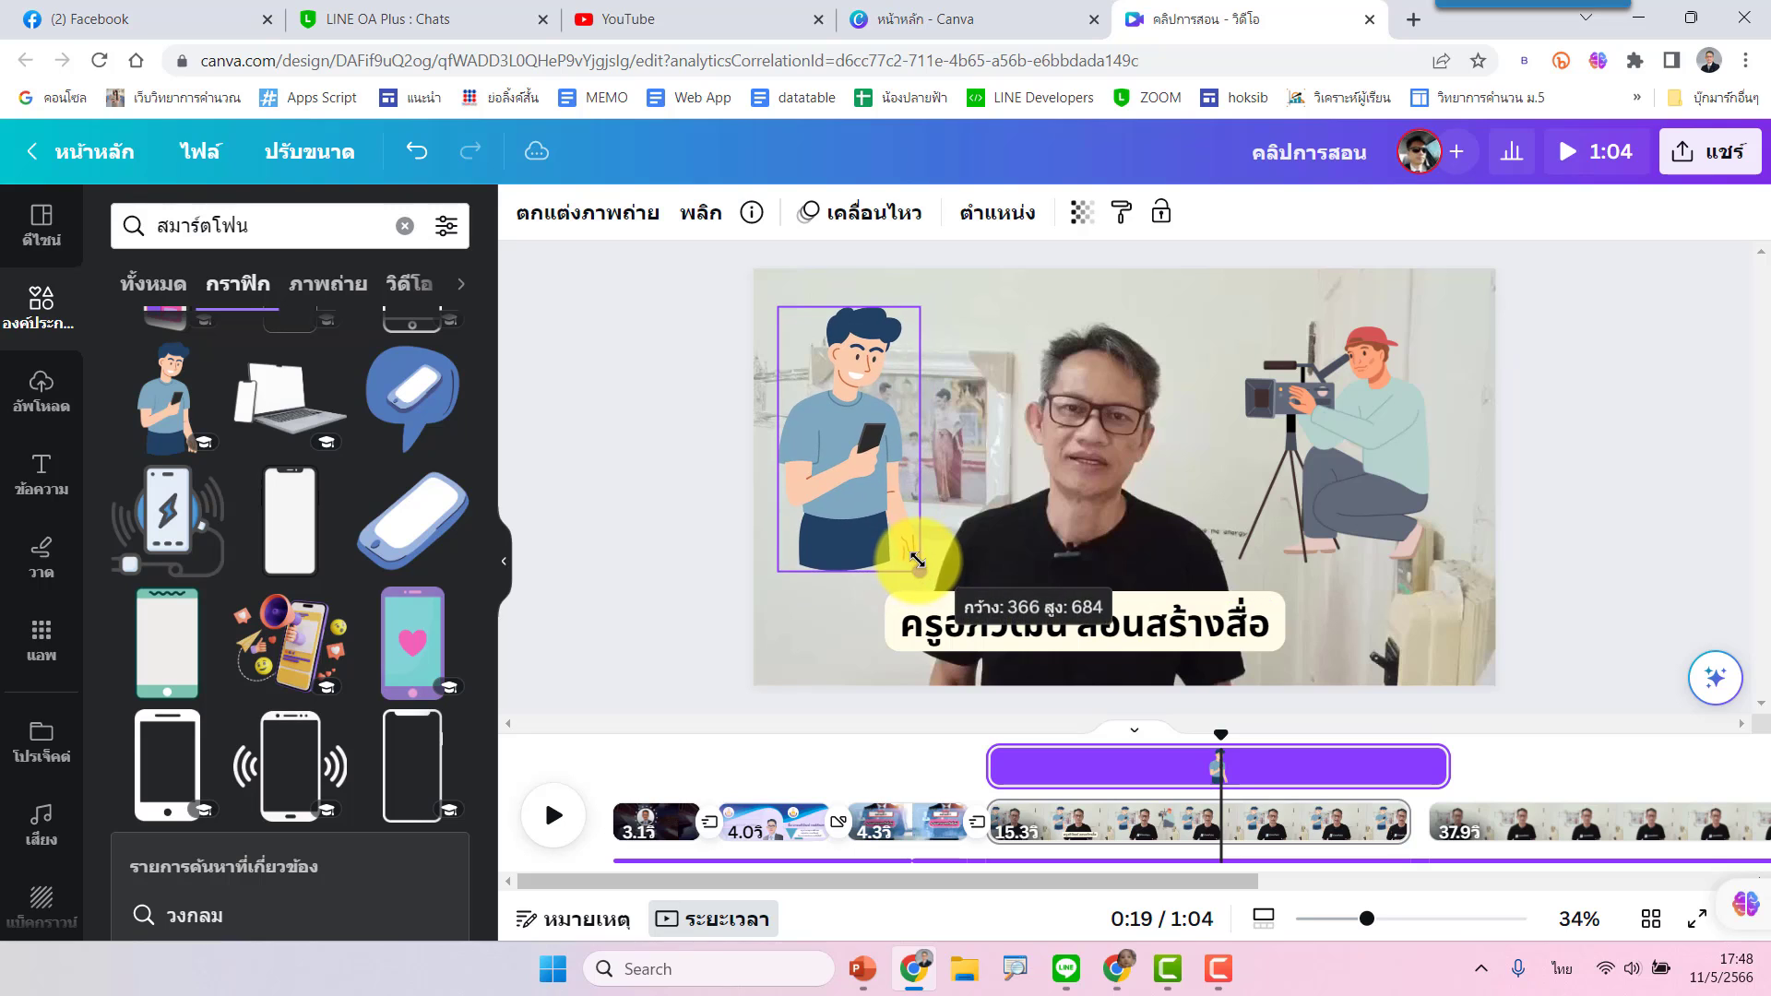
Shrink the phone-user cartoon slightly, trim its clip to about 2.4 s starting near 0:19, and preview
left_click_drag(920, 566, 910, 553)
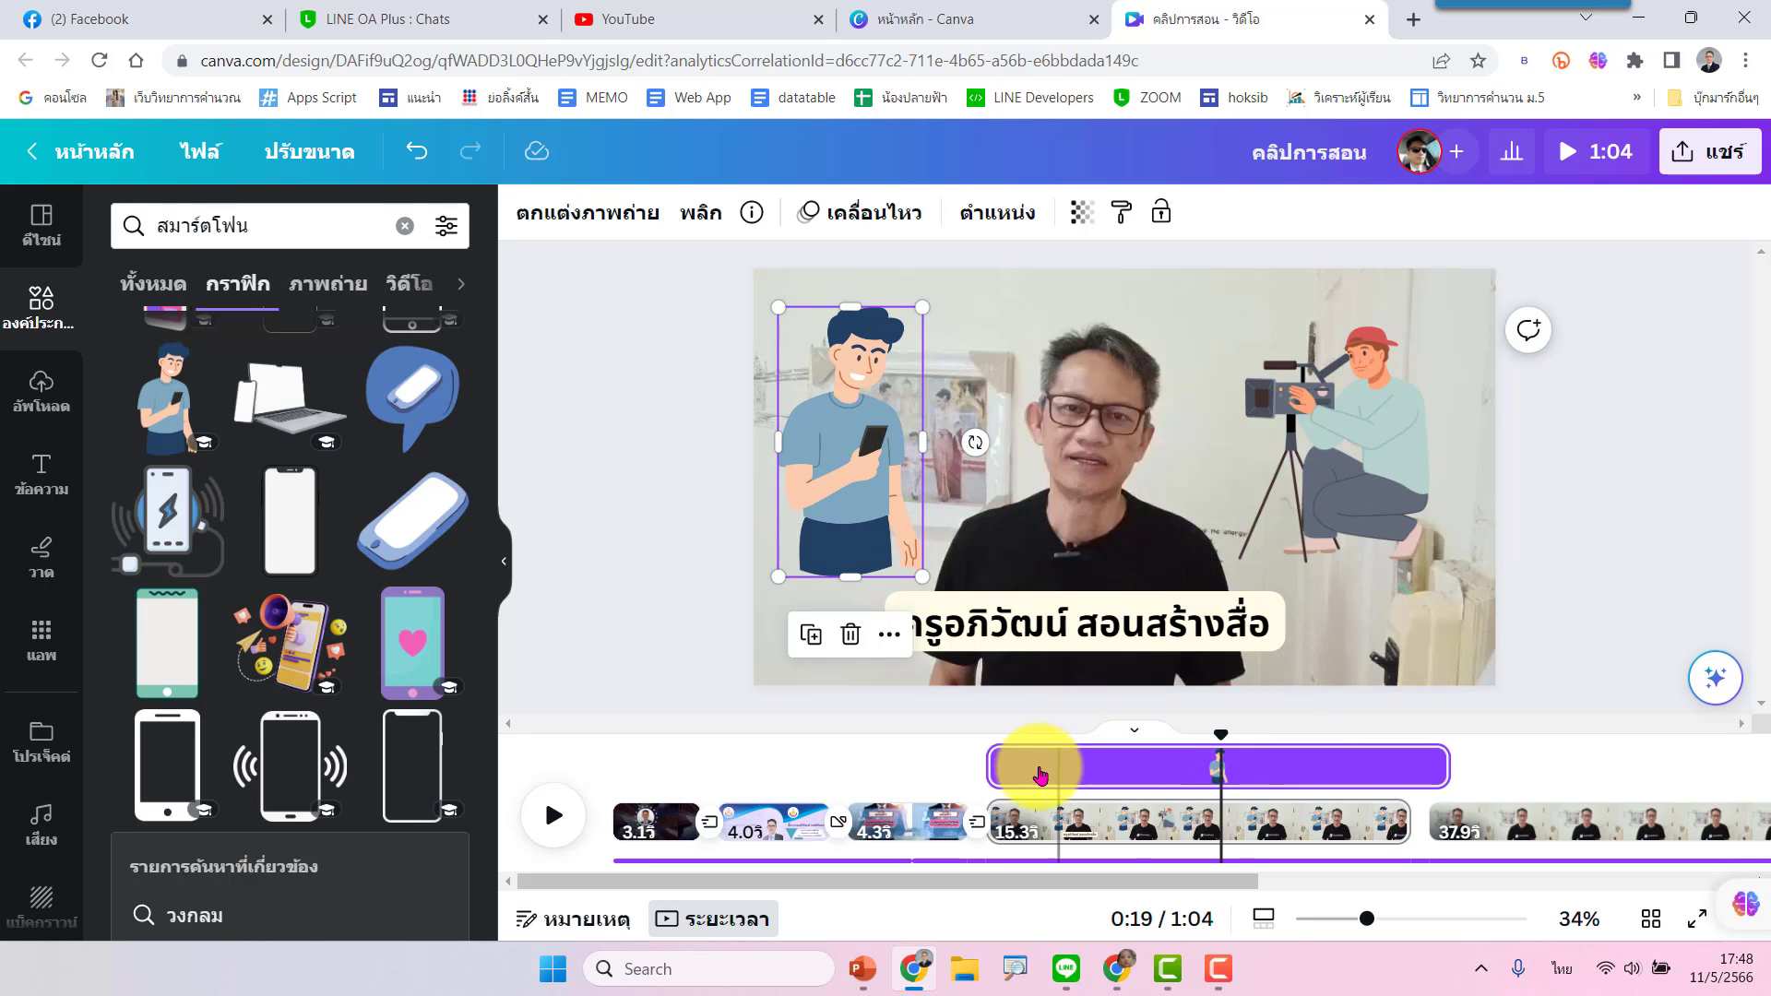
left_click_drag(994, 766, 1229, 760)
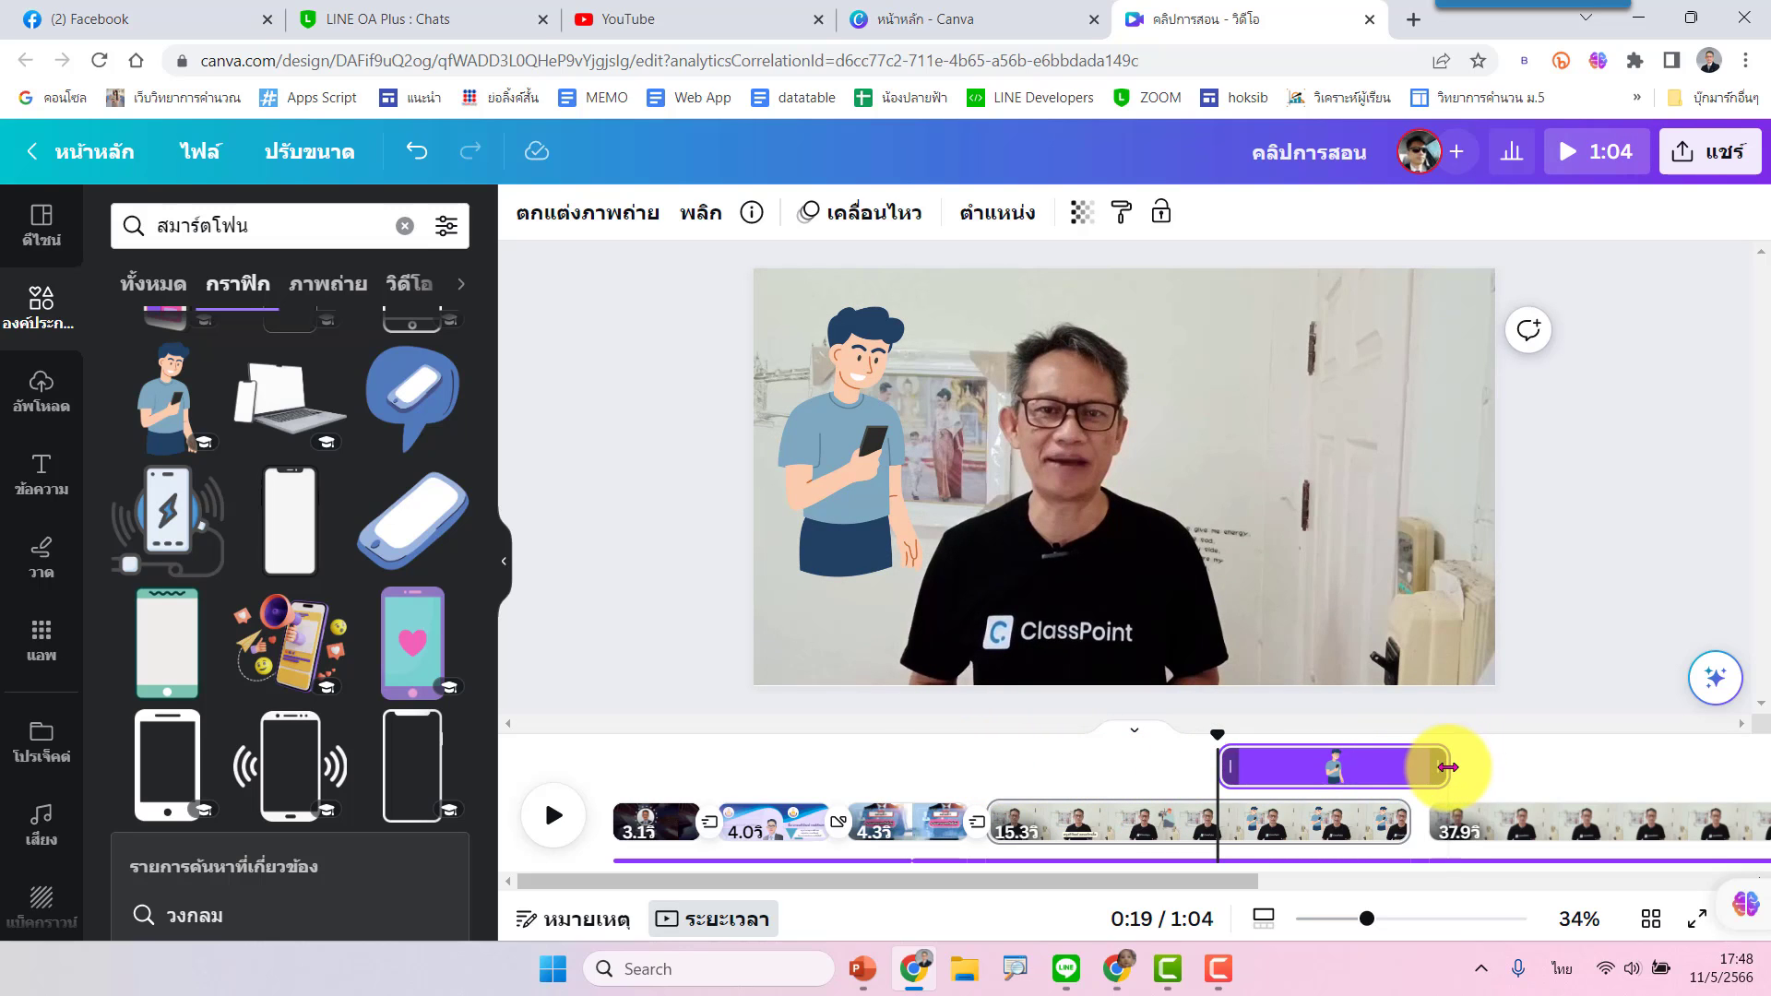
mouse_move(1448, 767)
left_mouse_down()
mouse_move(1283, 776)
mouse_move(983, 738)
left_mouse_up()
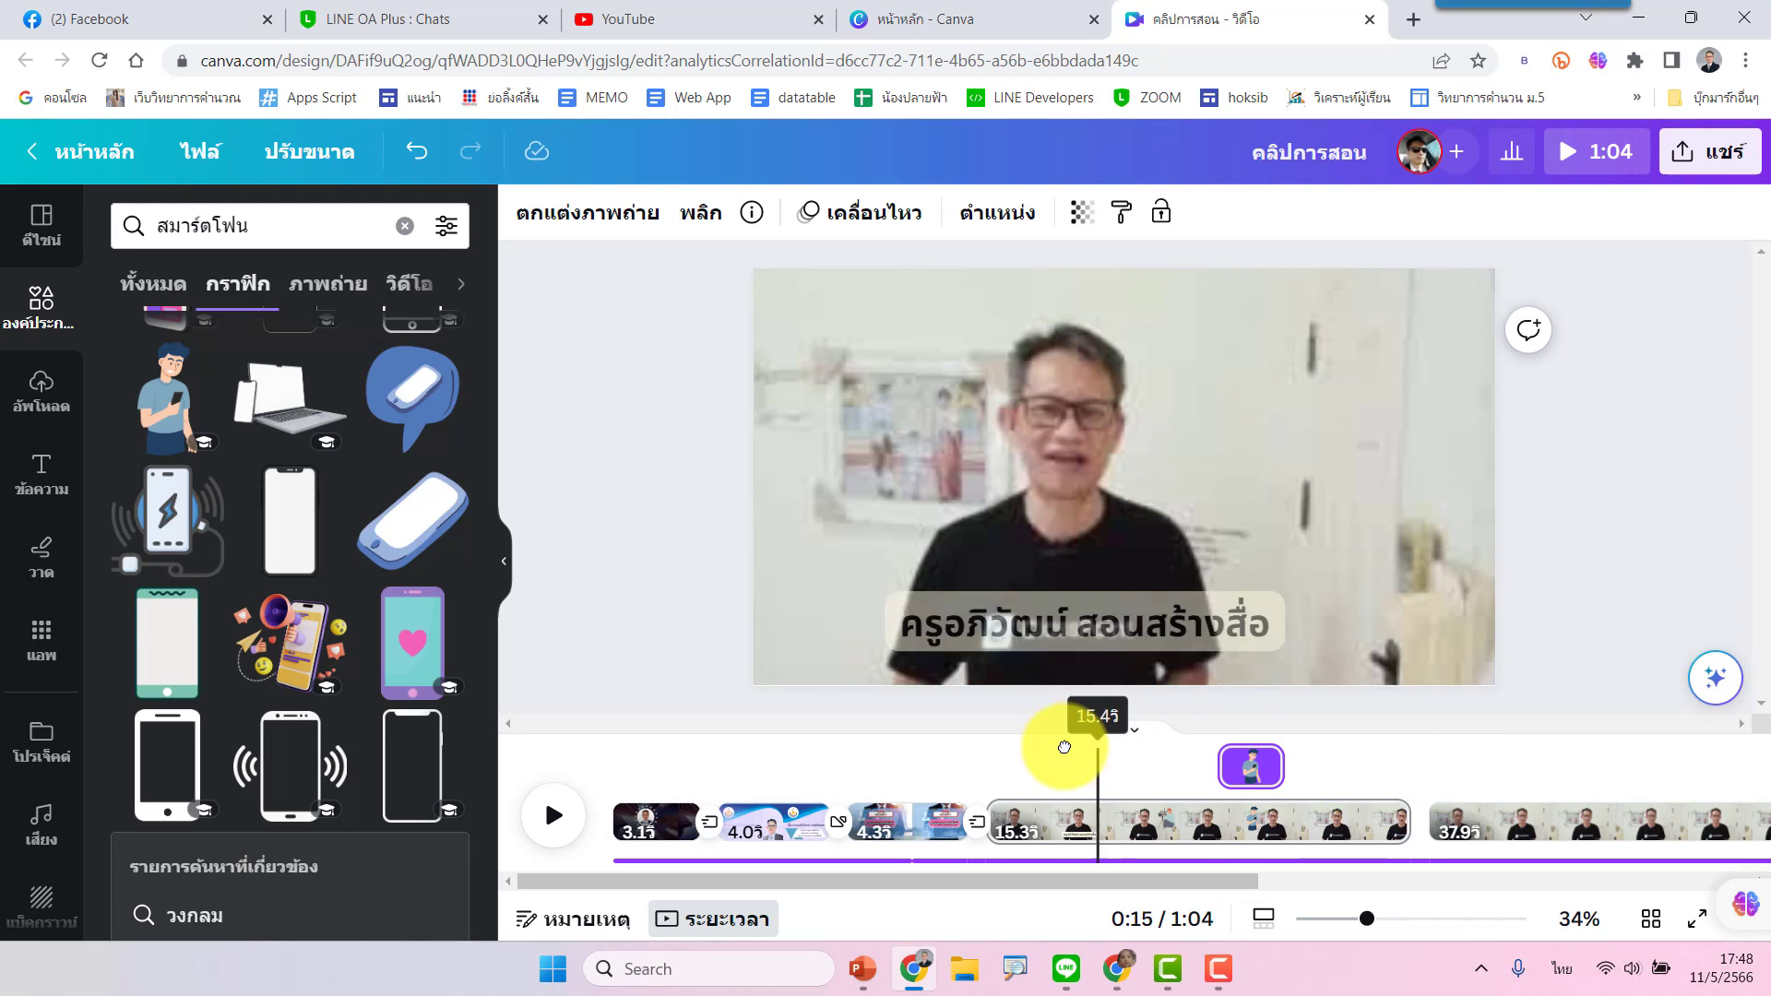
left_click(542, 816)
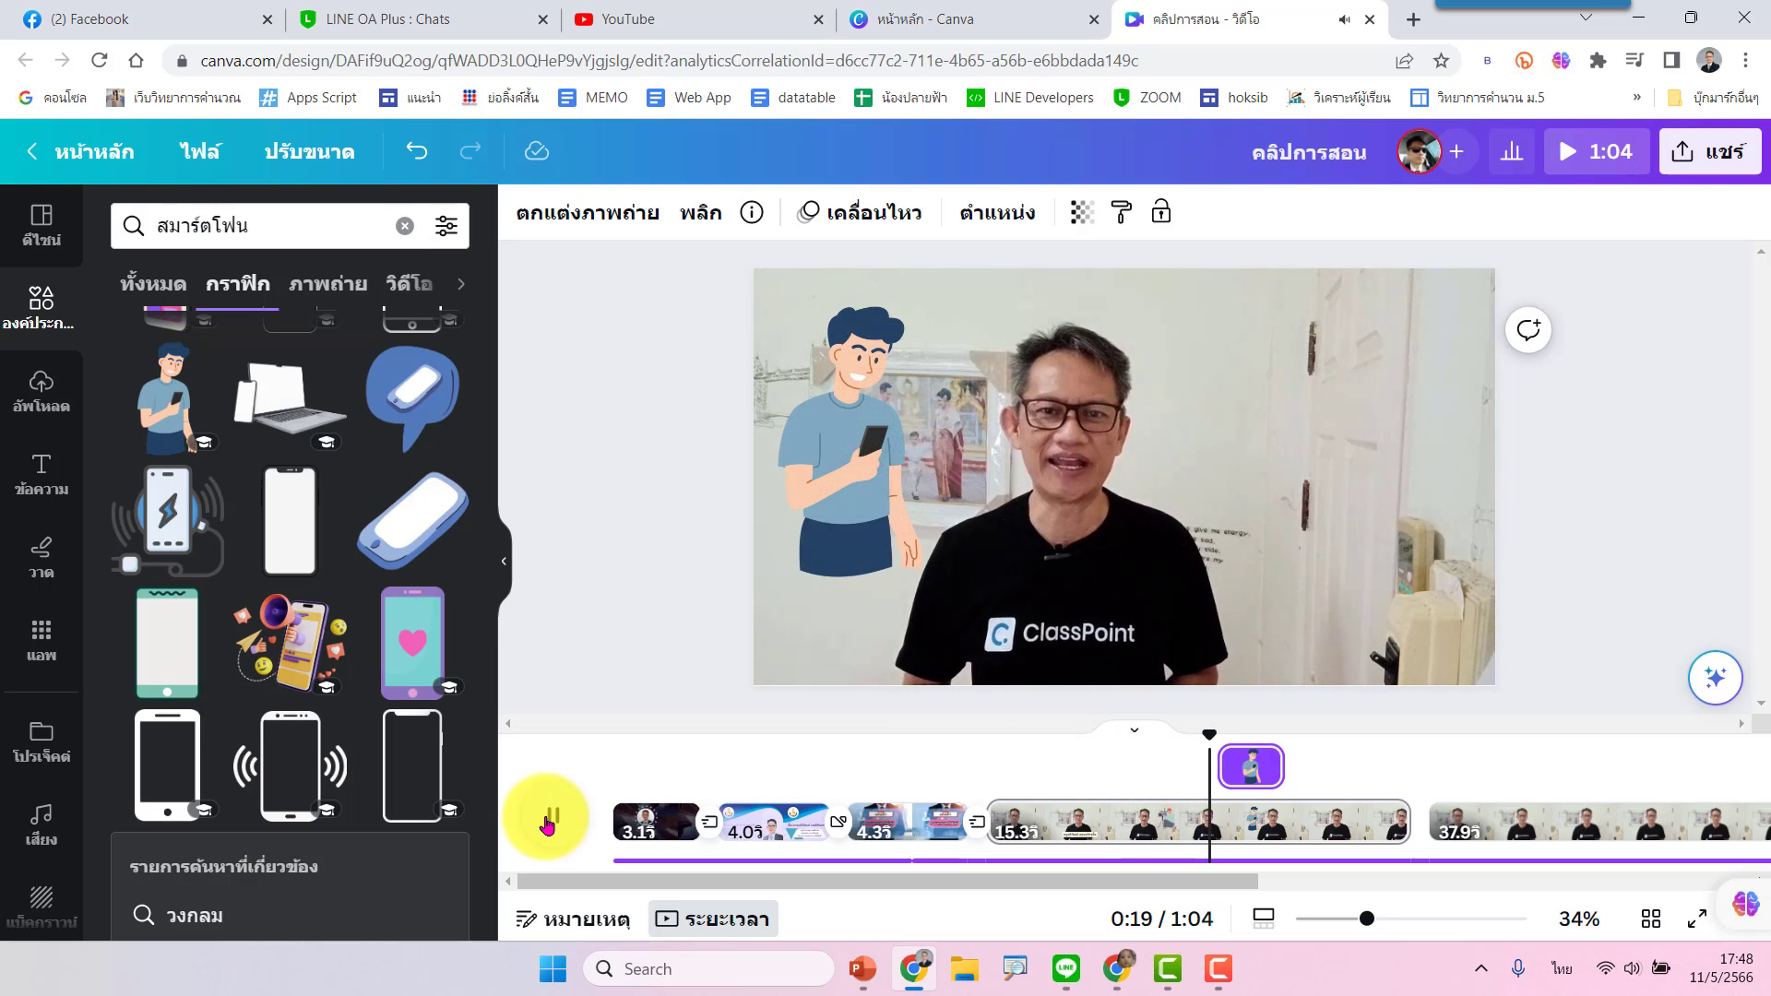
Scrub past the illustrations, dismiss the Dell Update pop-up, and return the playhead to 0:11
left_click(547, 821)
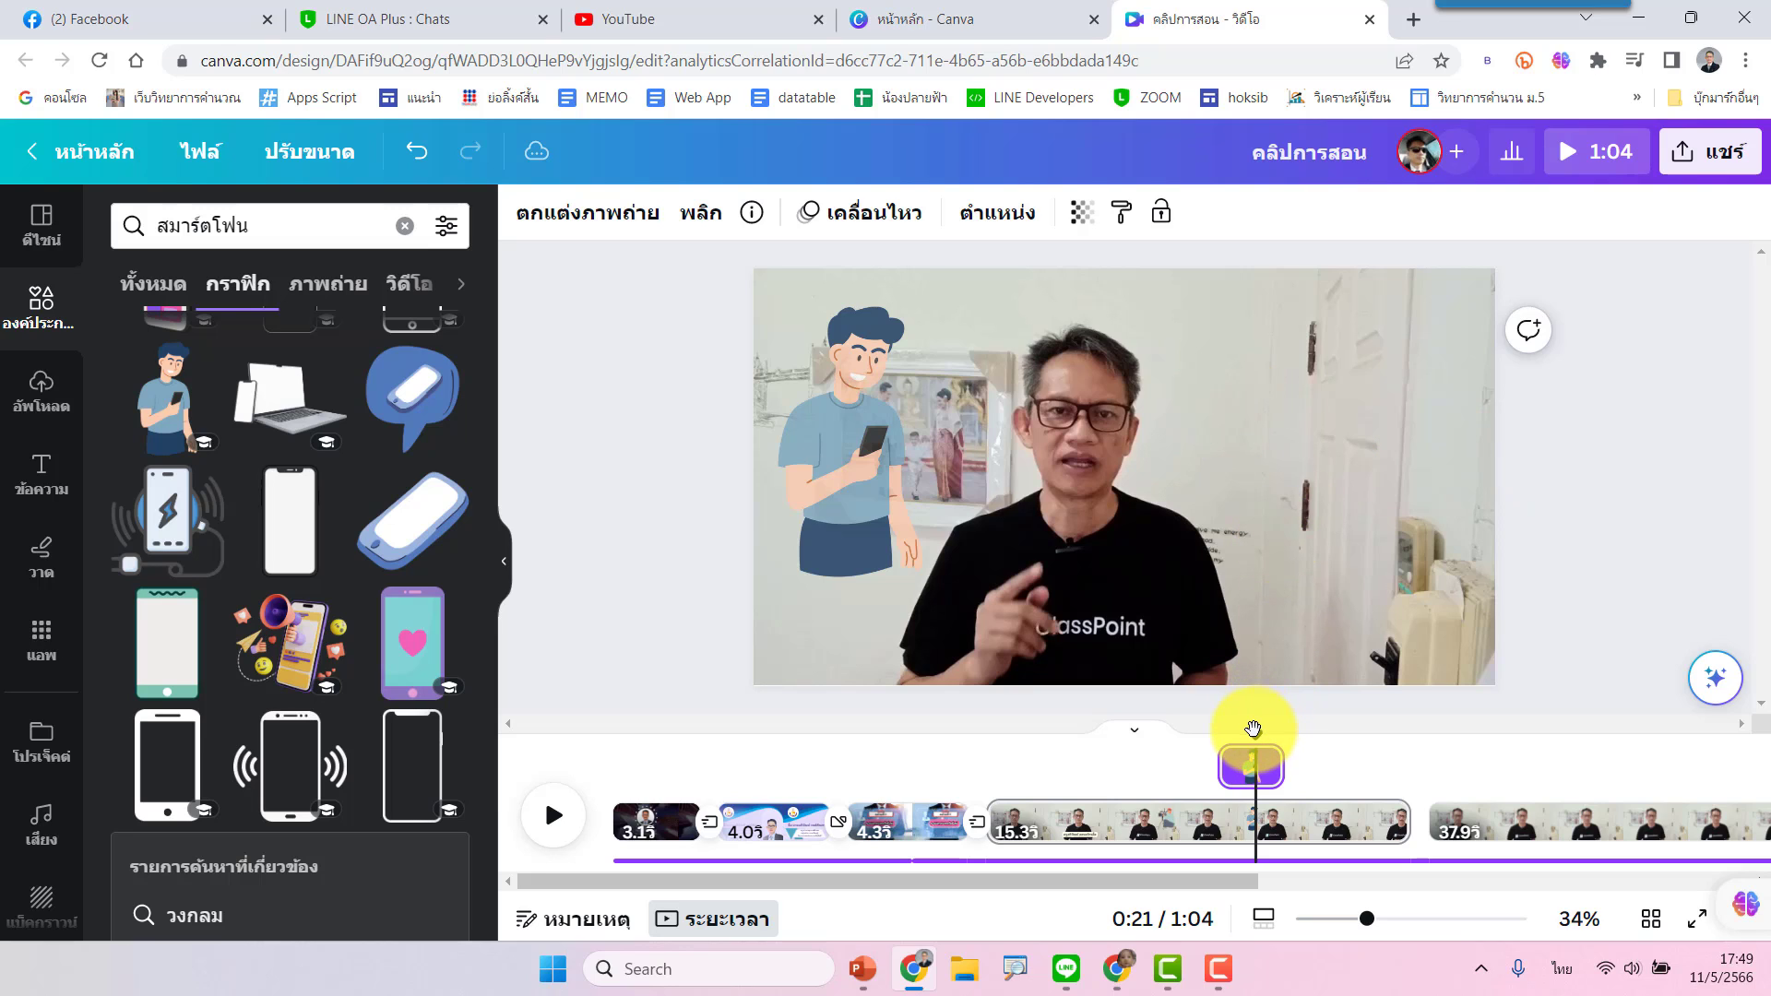
left_click_drag(1253, 729, 1315, 726)
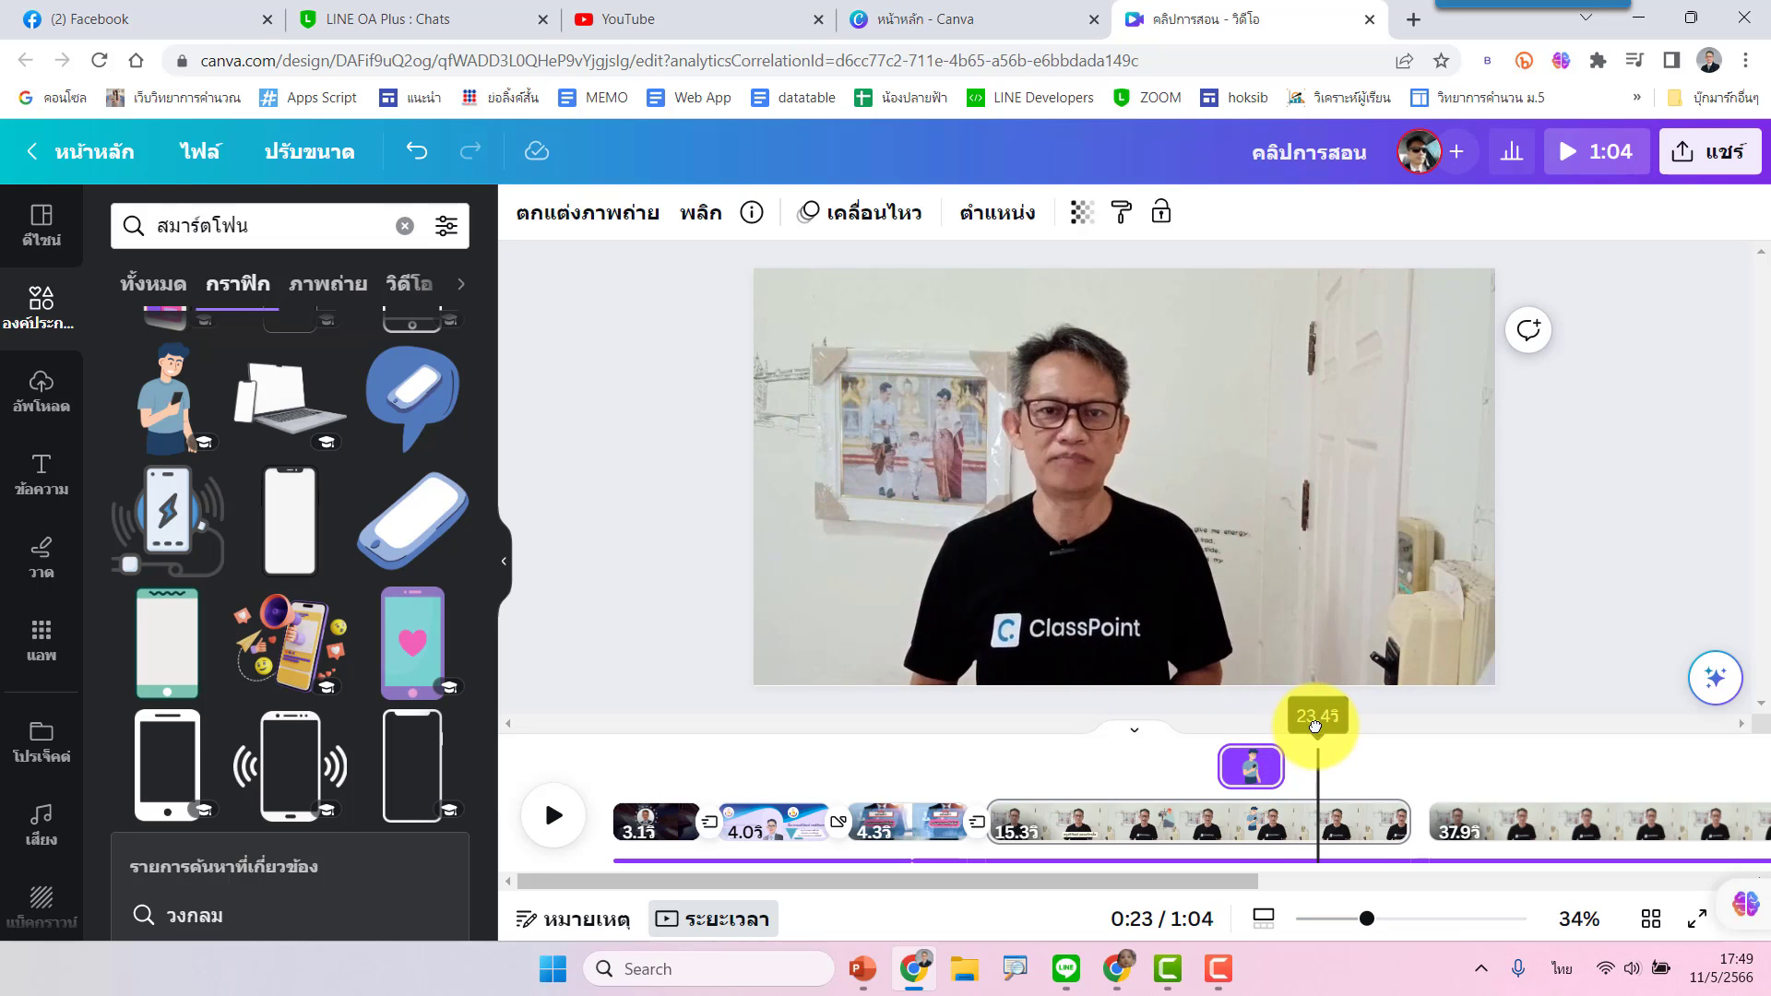
left_click_drag(1315, 726, 1148, 726)
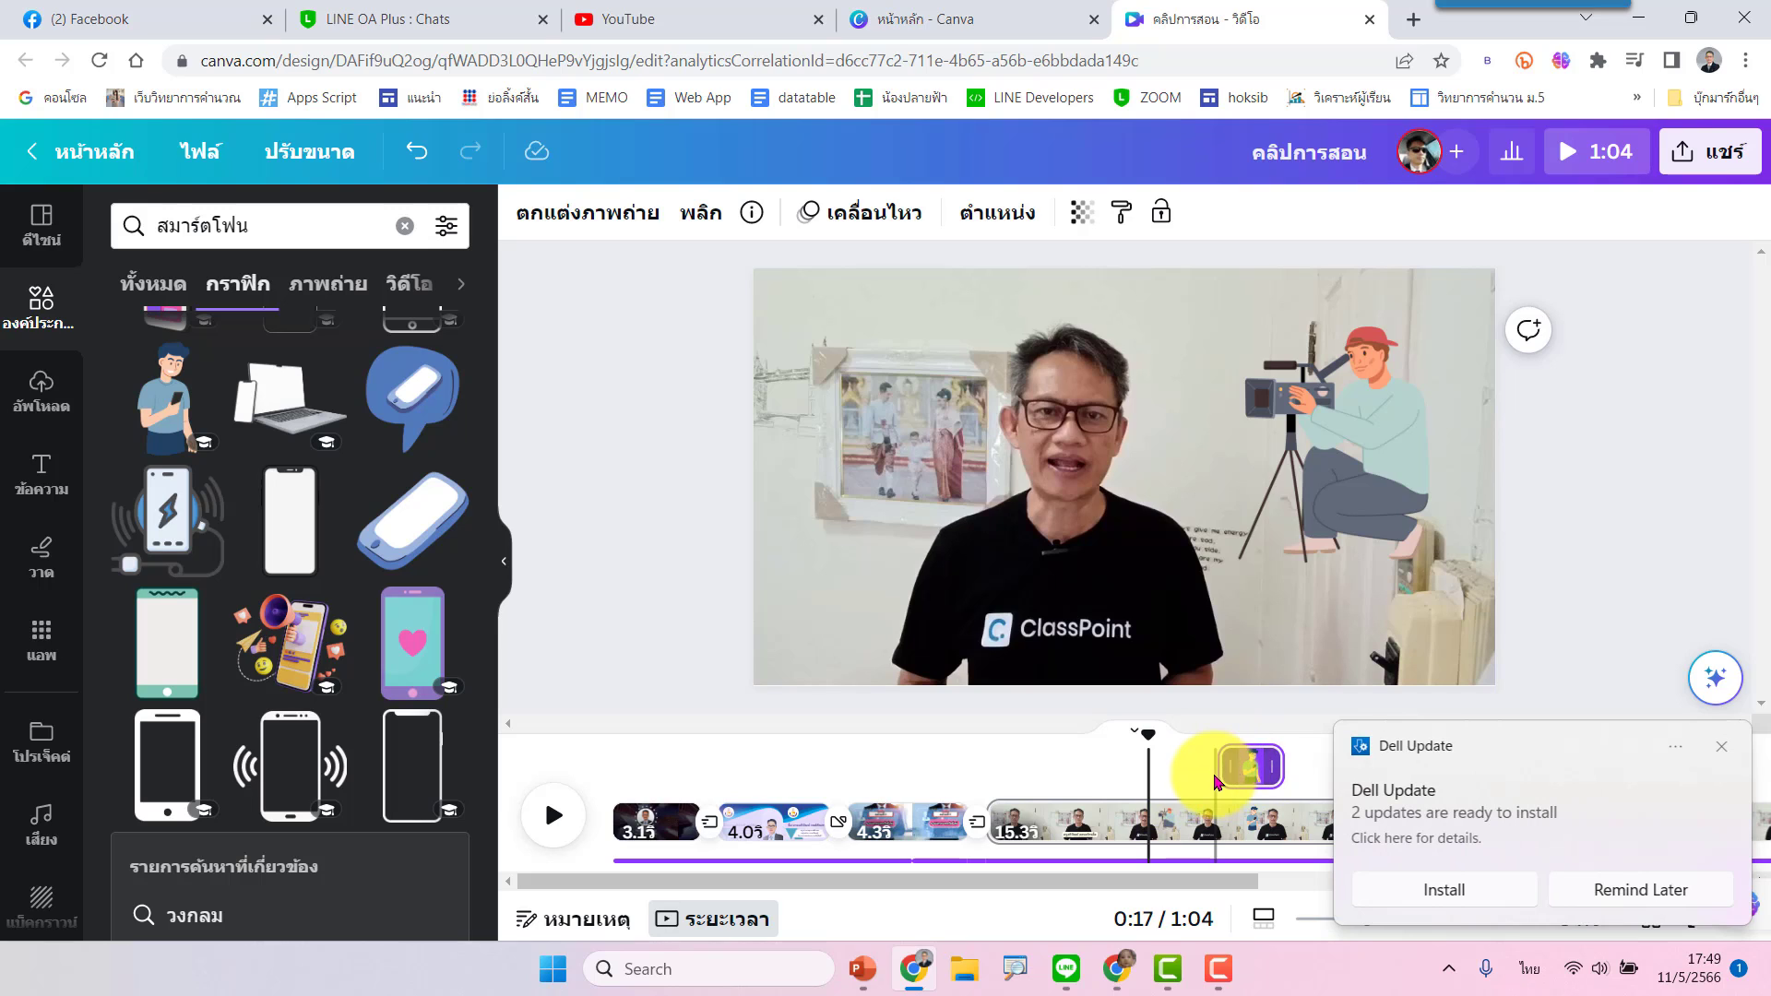
left_click(1721, 747)
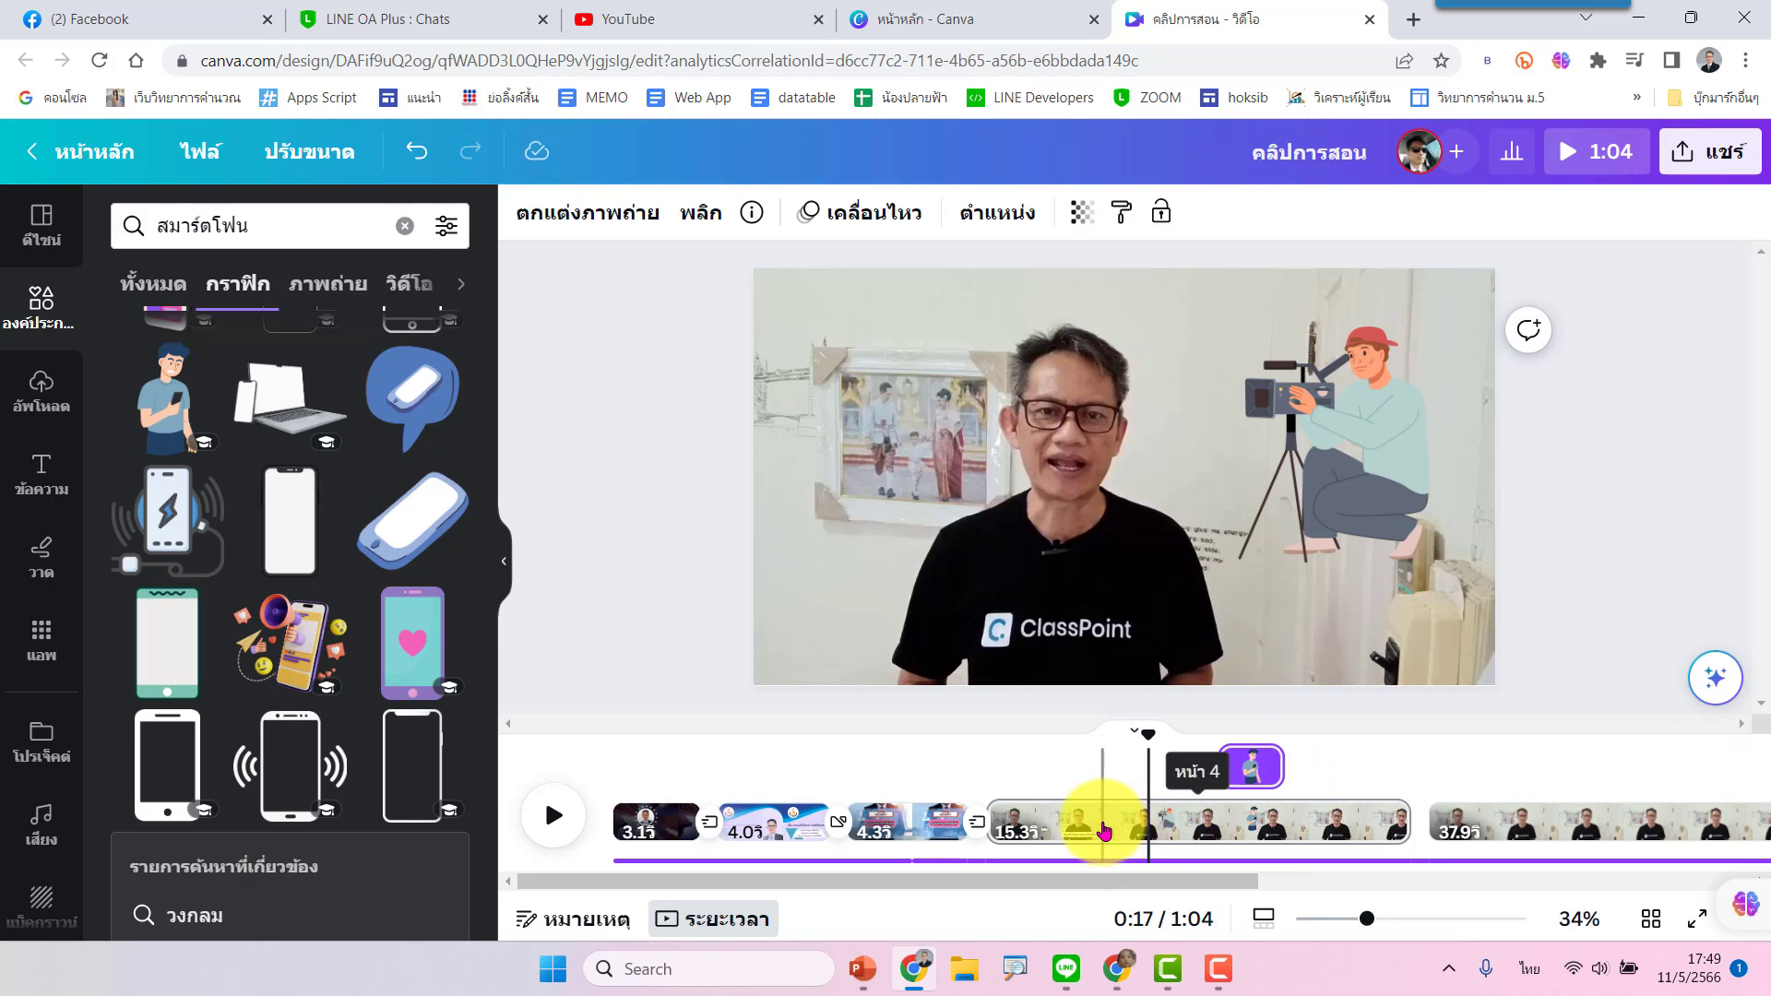
left_click_drag(1145, 735, 988, 758)
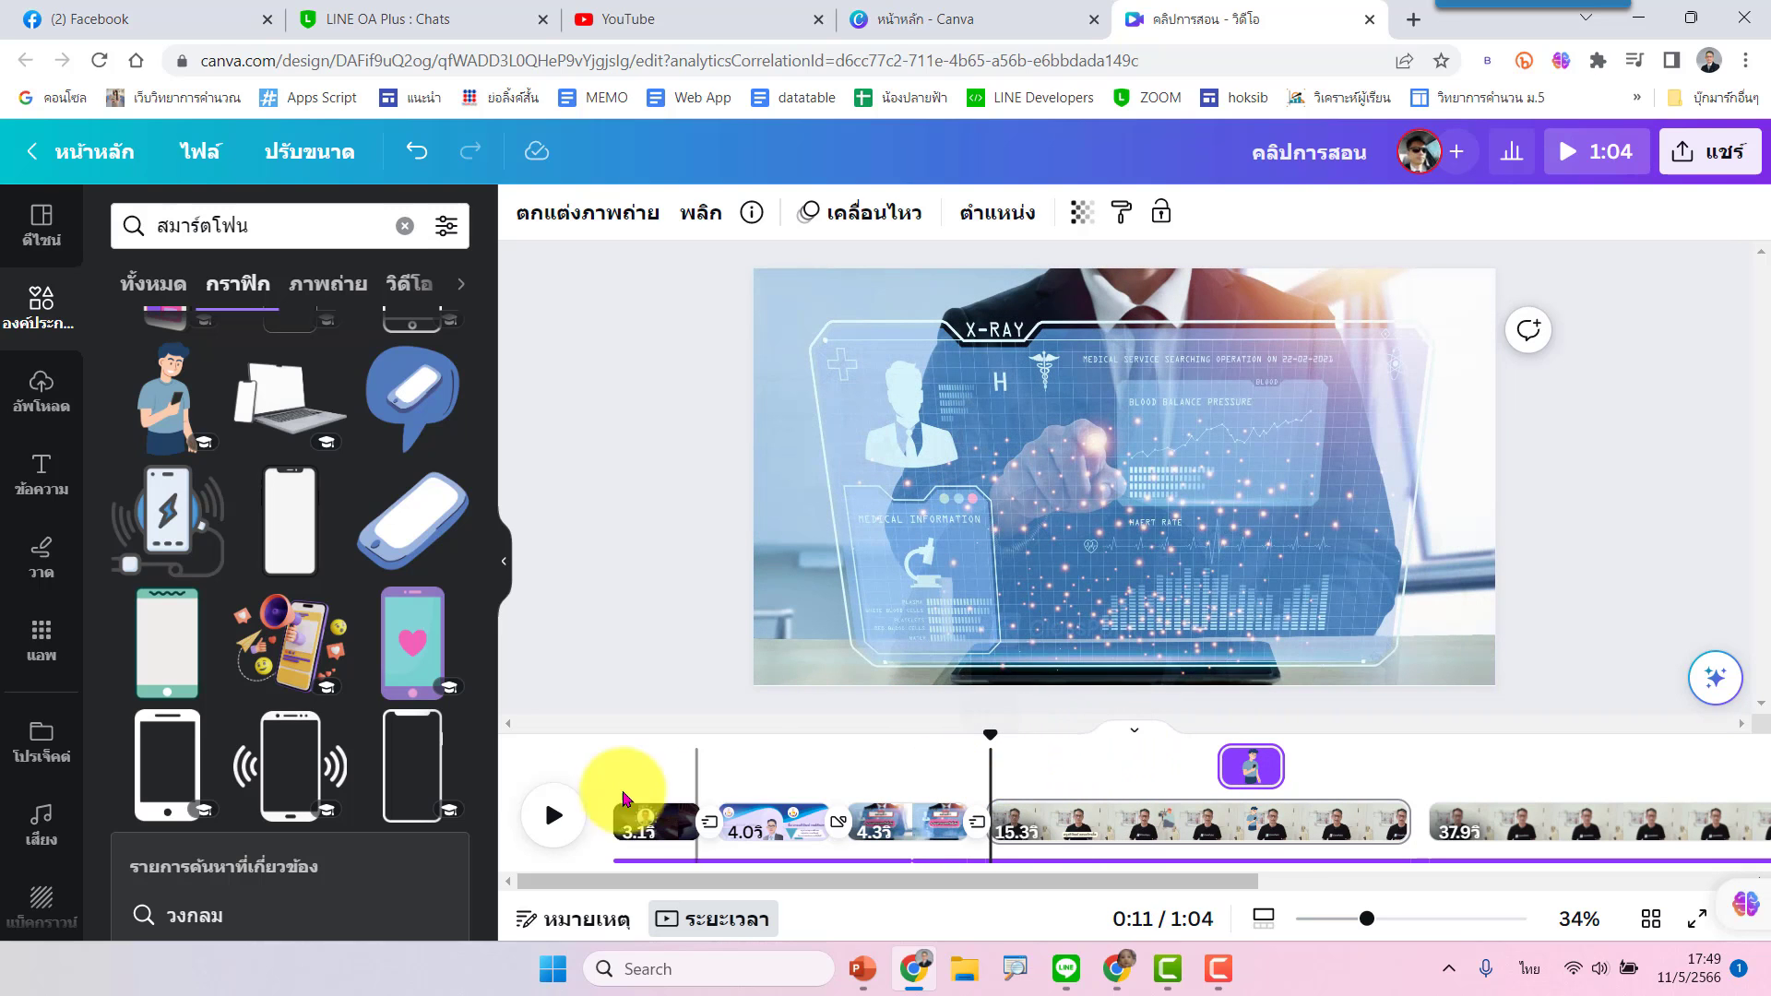
Play from 0:11 through the caption and both illustrations, then pause and rewind to about 0:13
left_click(551, 816)
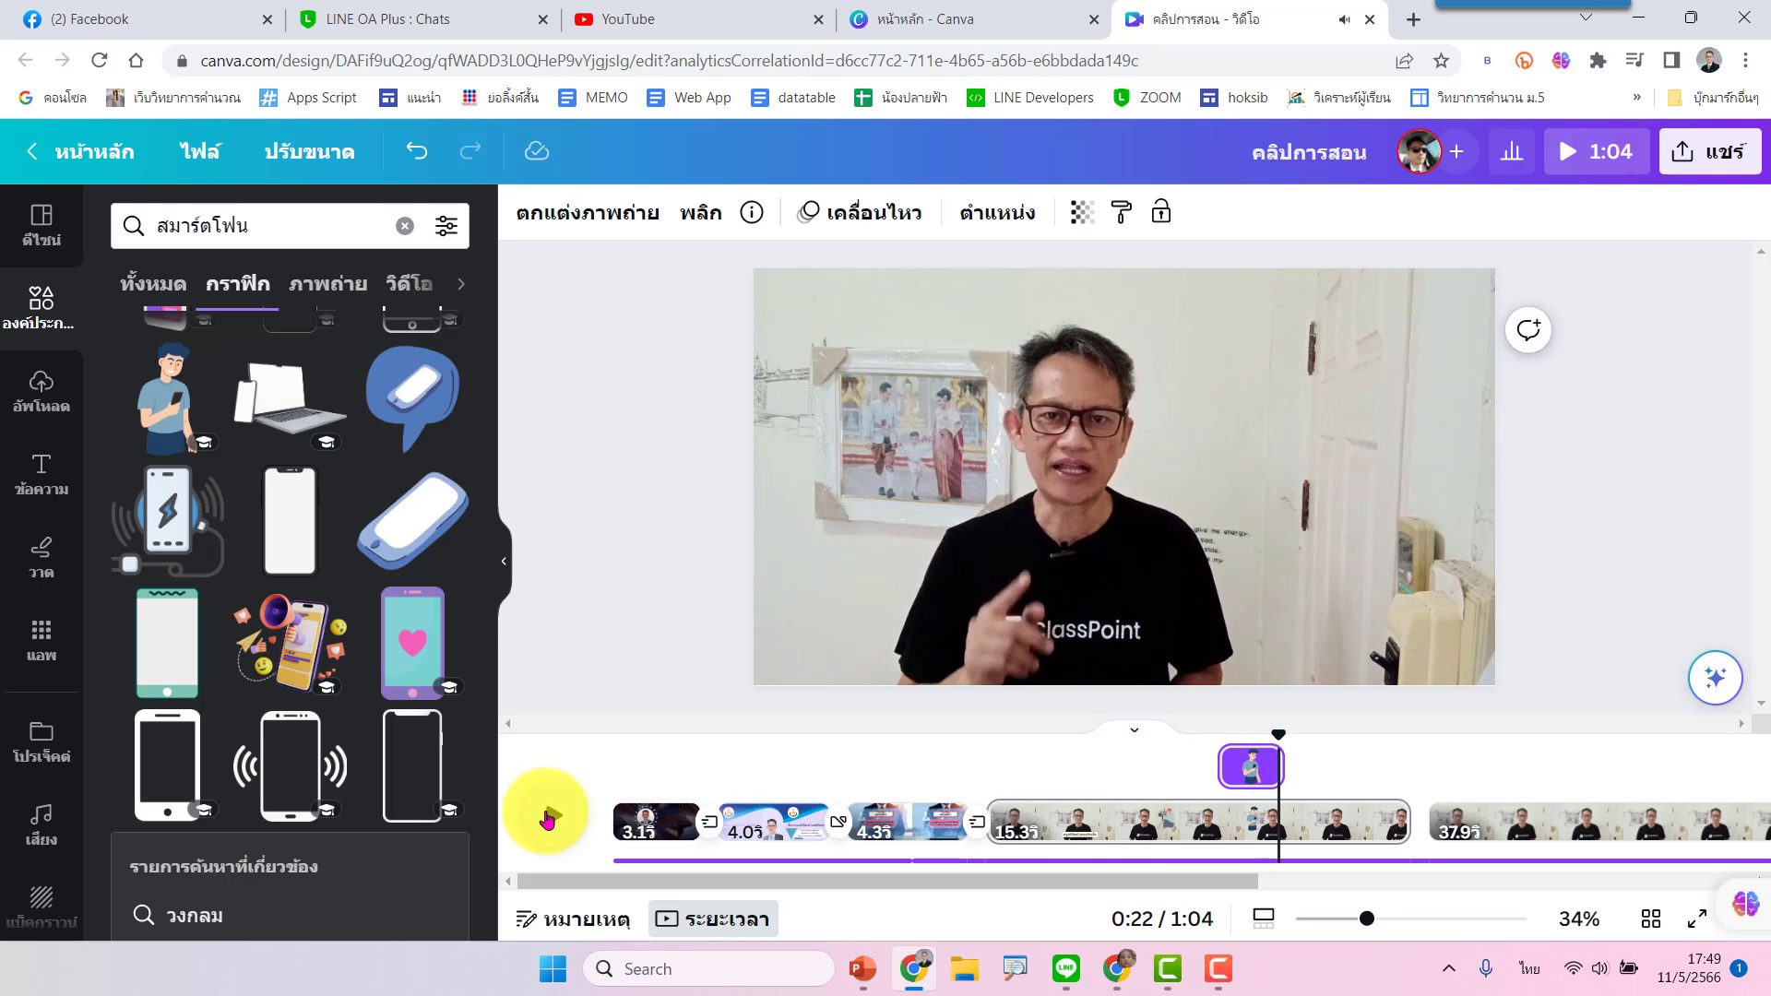
left_click(548, 818)
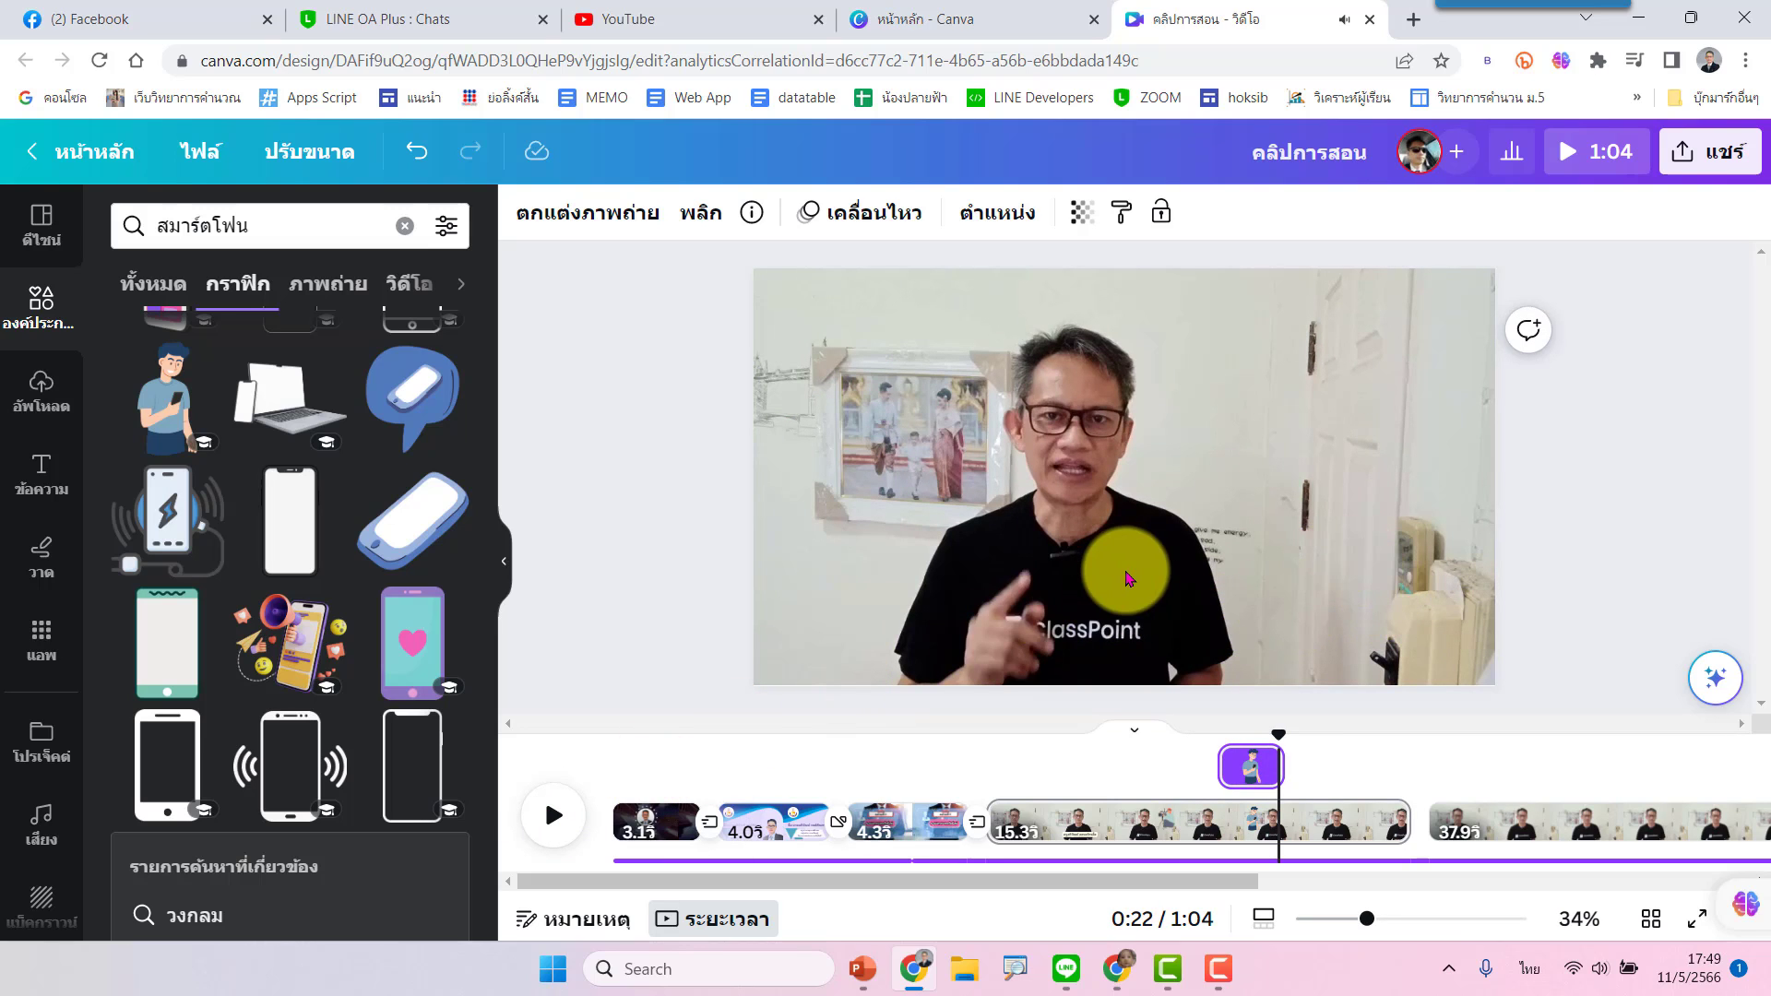
left_click_drag(1279, 736, 1056, 748)
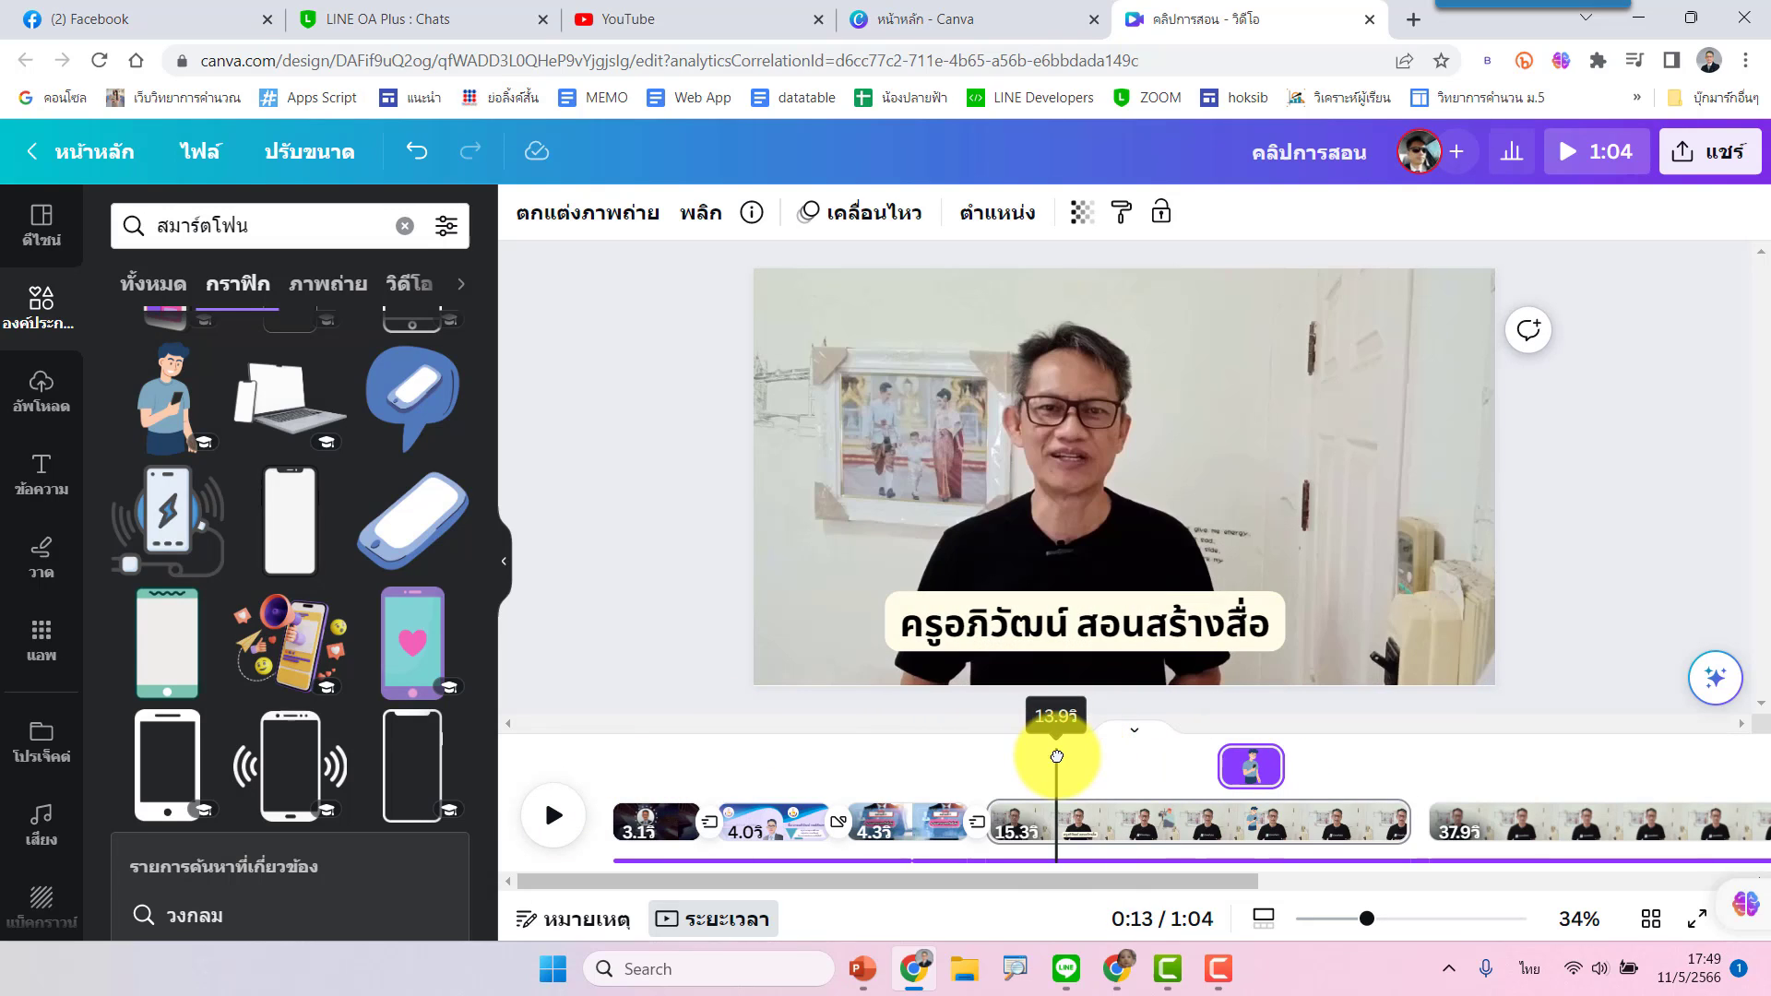